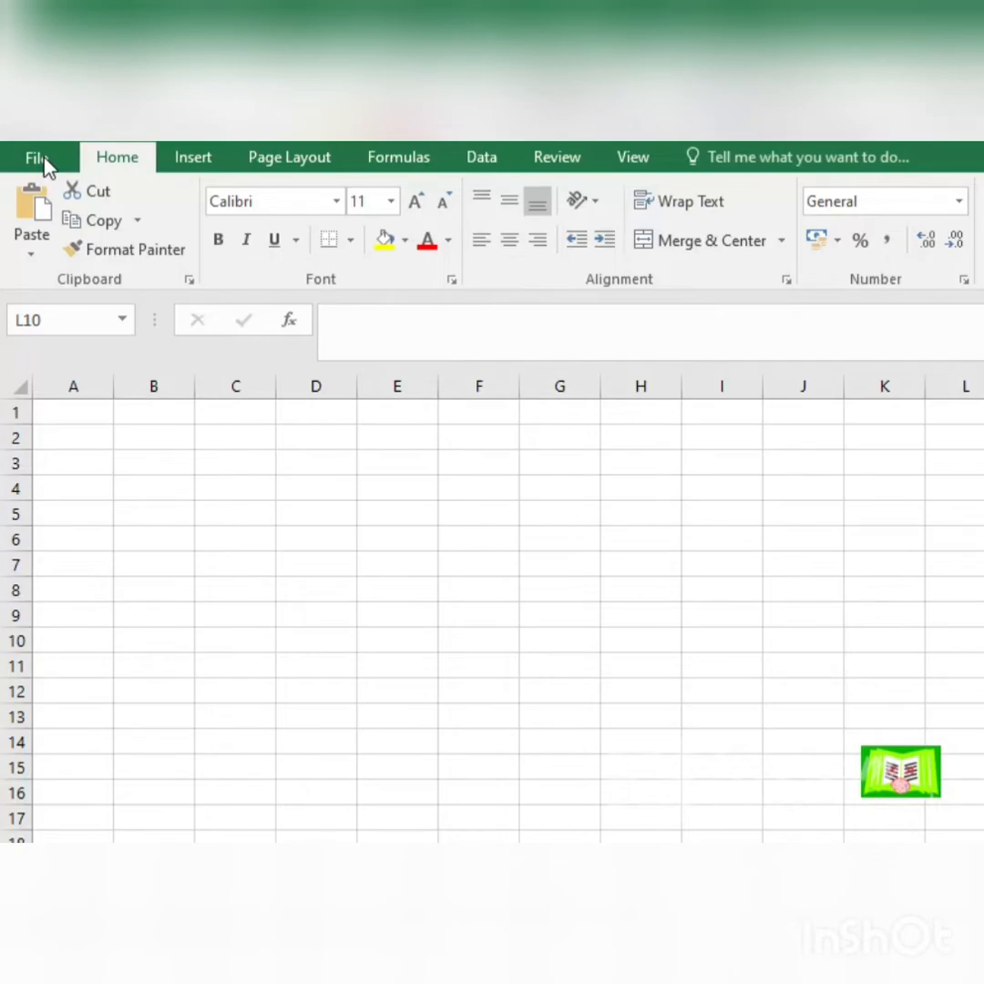
Step: Examine the Protect Workbook, Check for Issues and Manage Workbook choices in the workbook's Info view
left_click(38, 158)
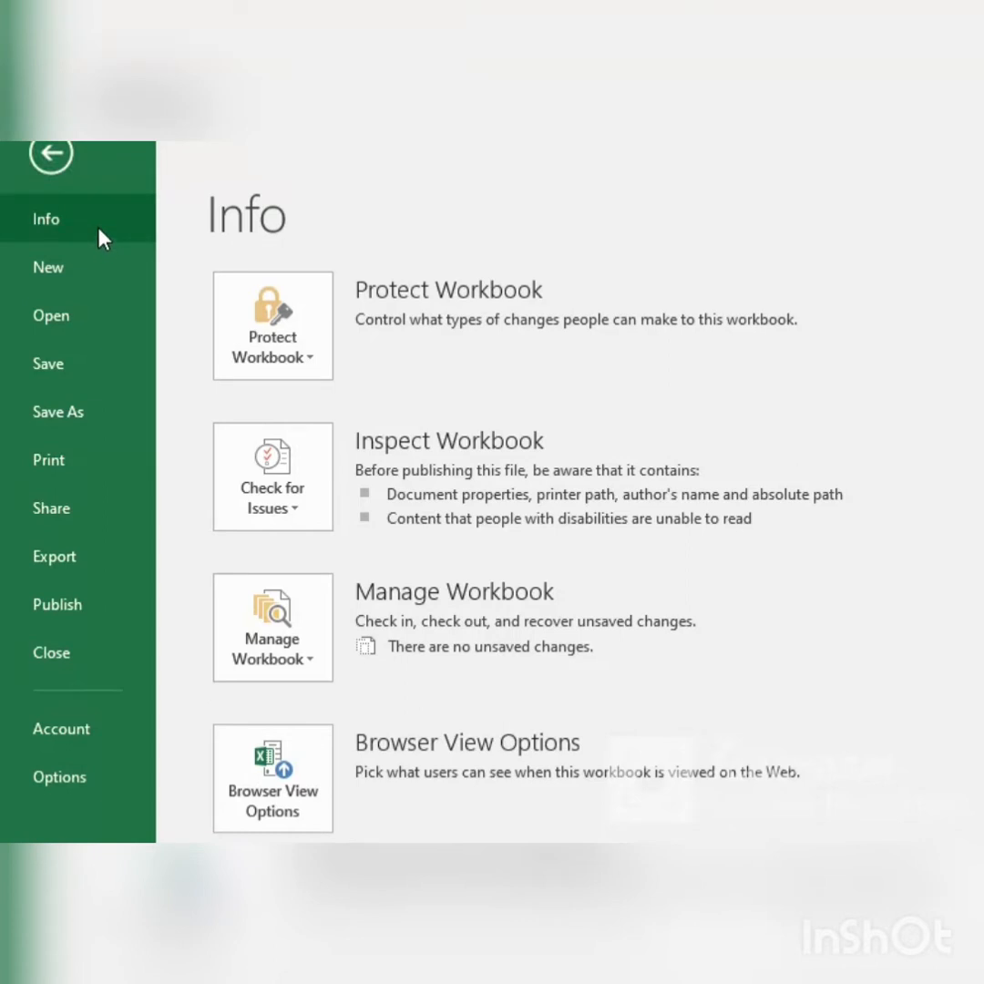
left_click(314, 372)
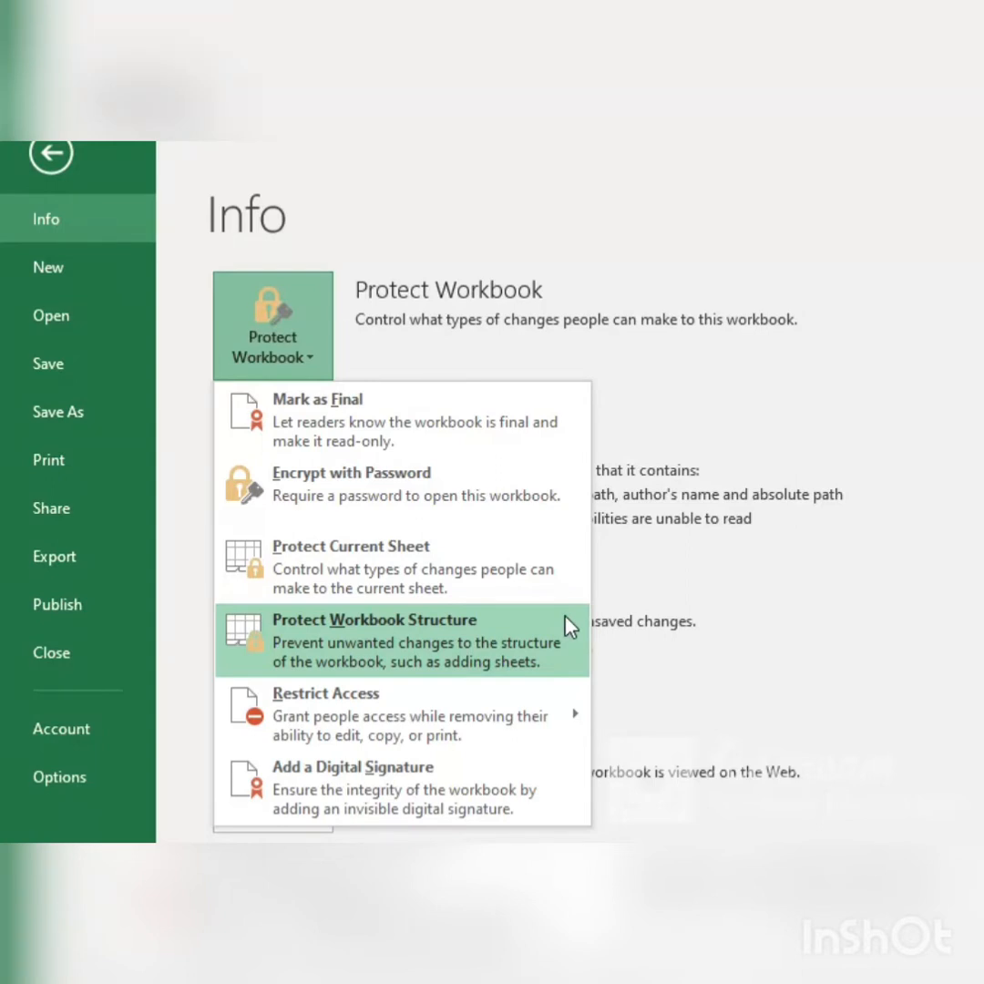
mouse_move(521, 731)
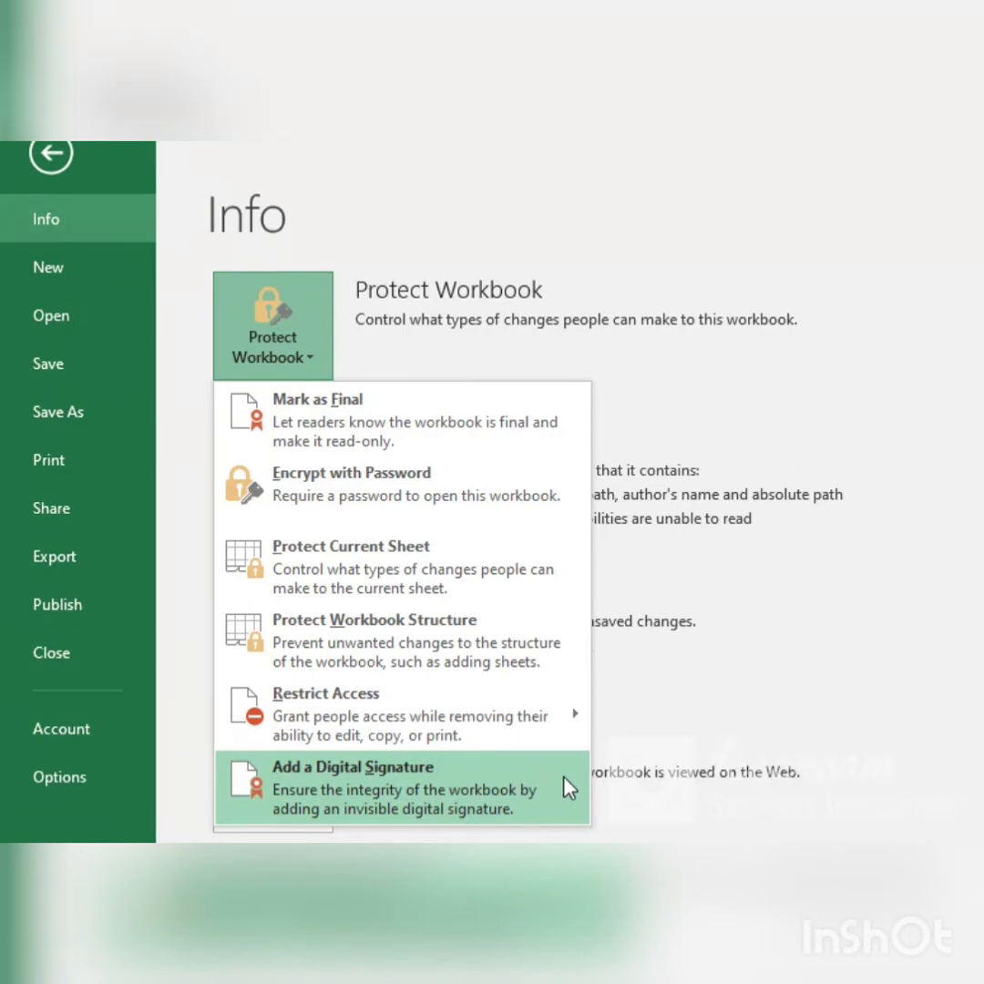
left_click(940, 432)
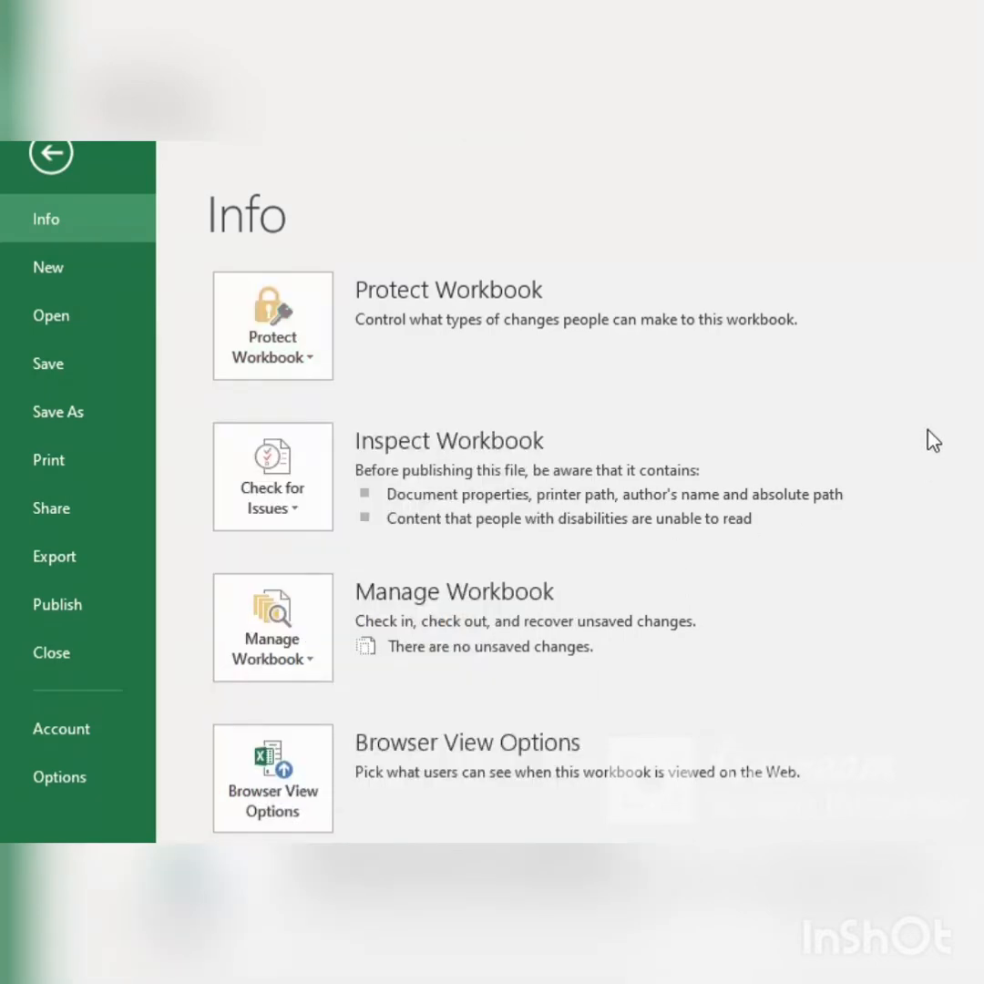
left_click(303, 511)
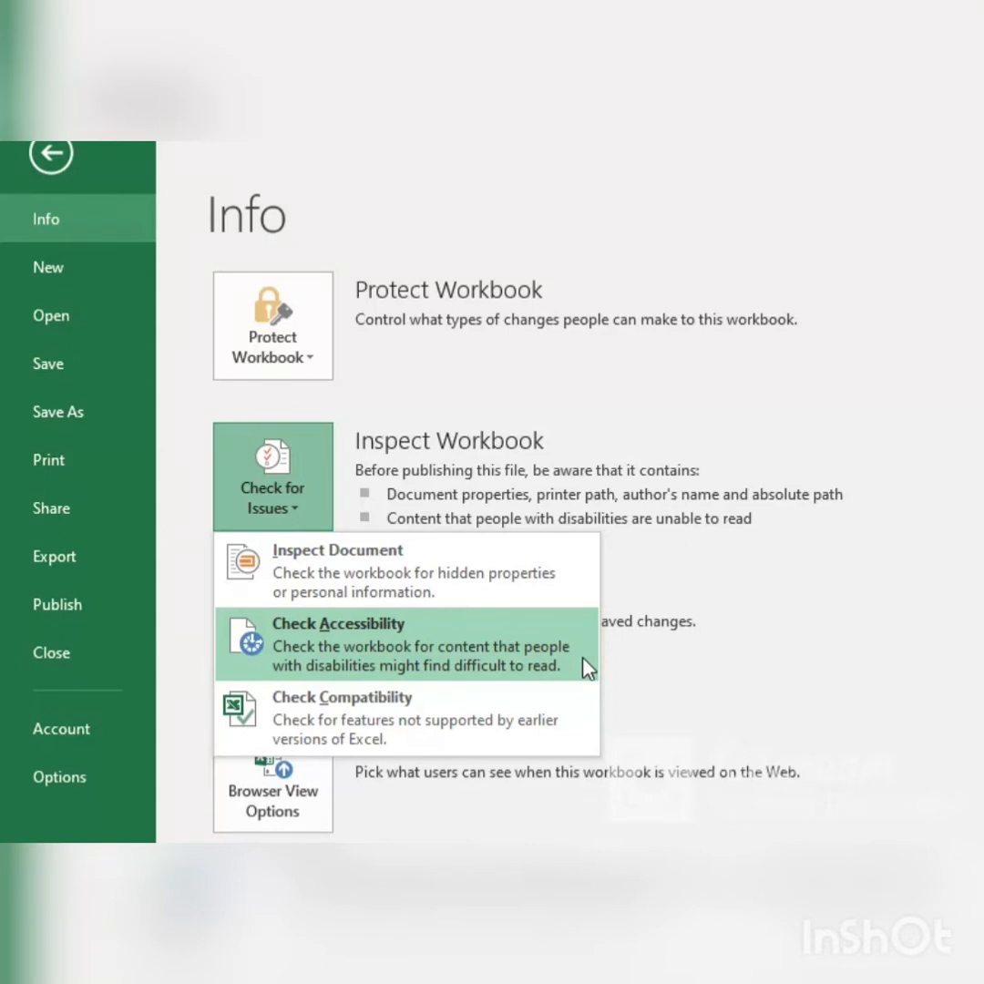
left_click(306, 513)
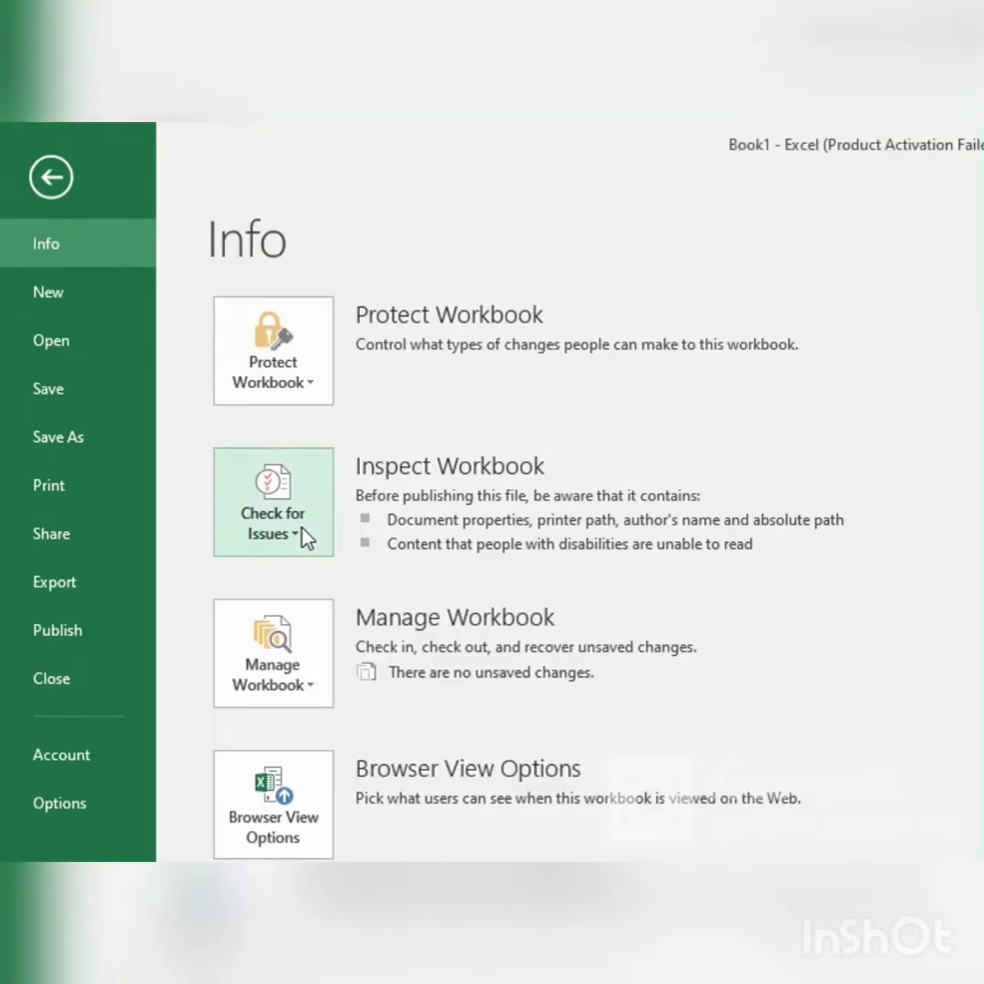
left_click(302, 528)
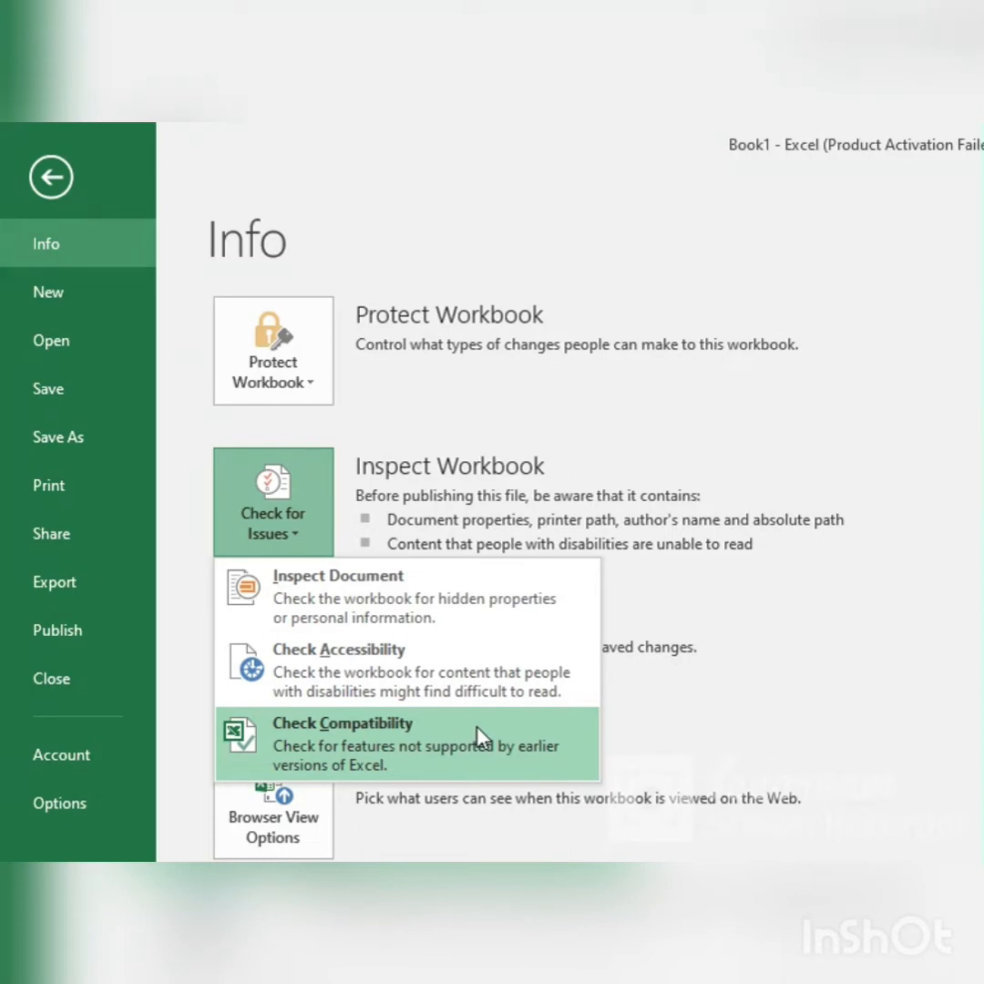
left_click(808, 710)
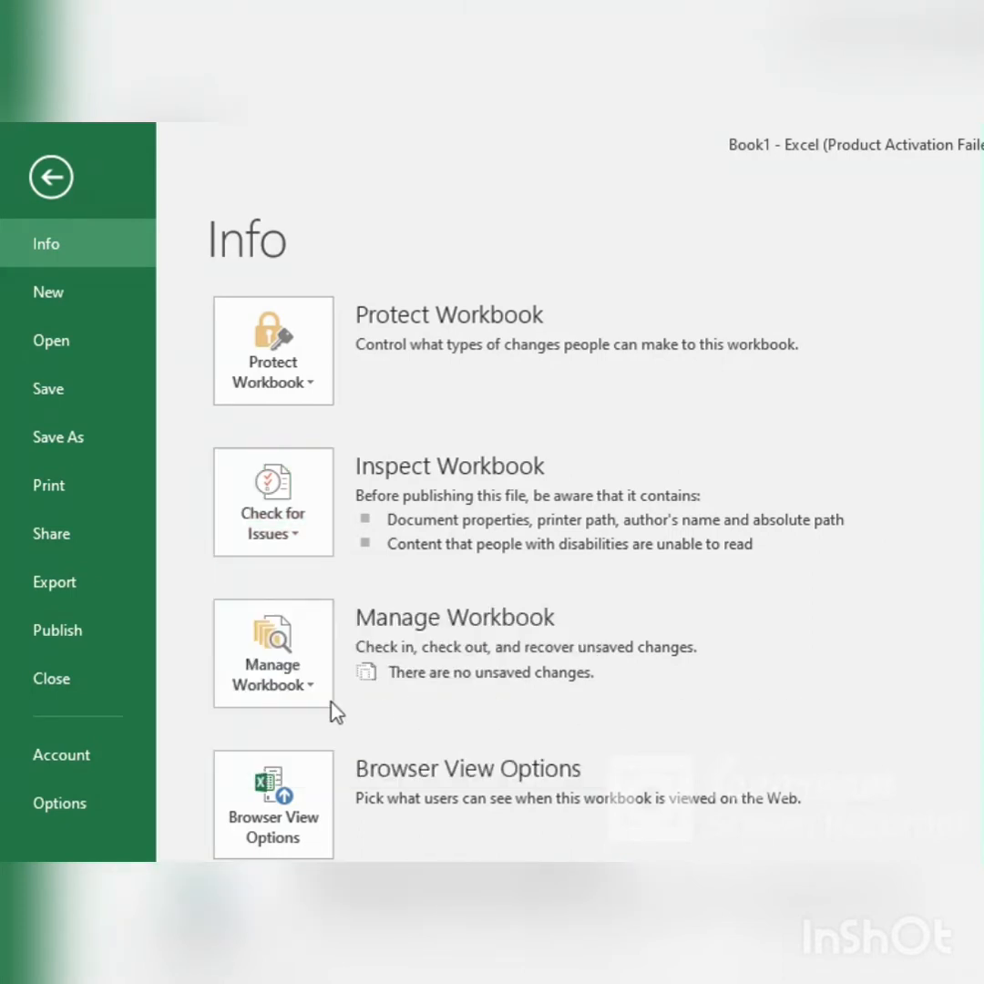
left_click(269, 687)
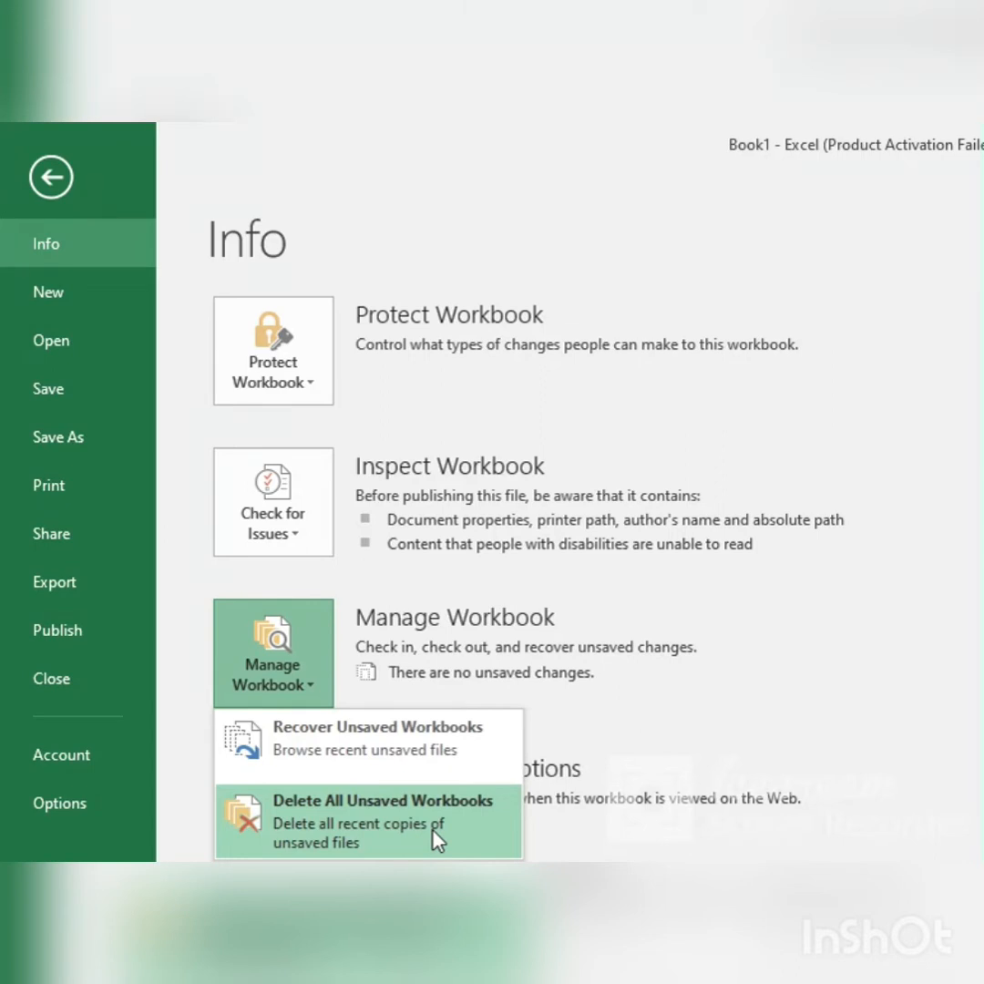
left_click(799, 792)
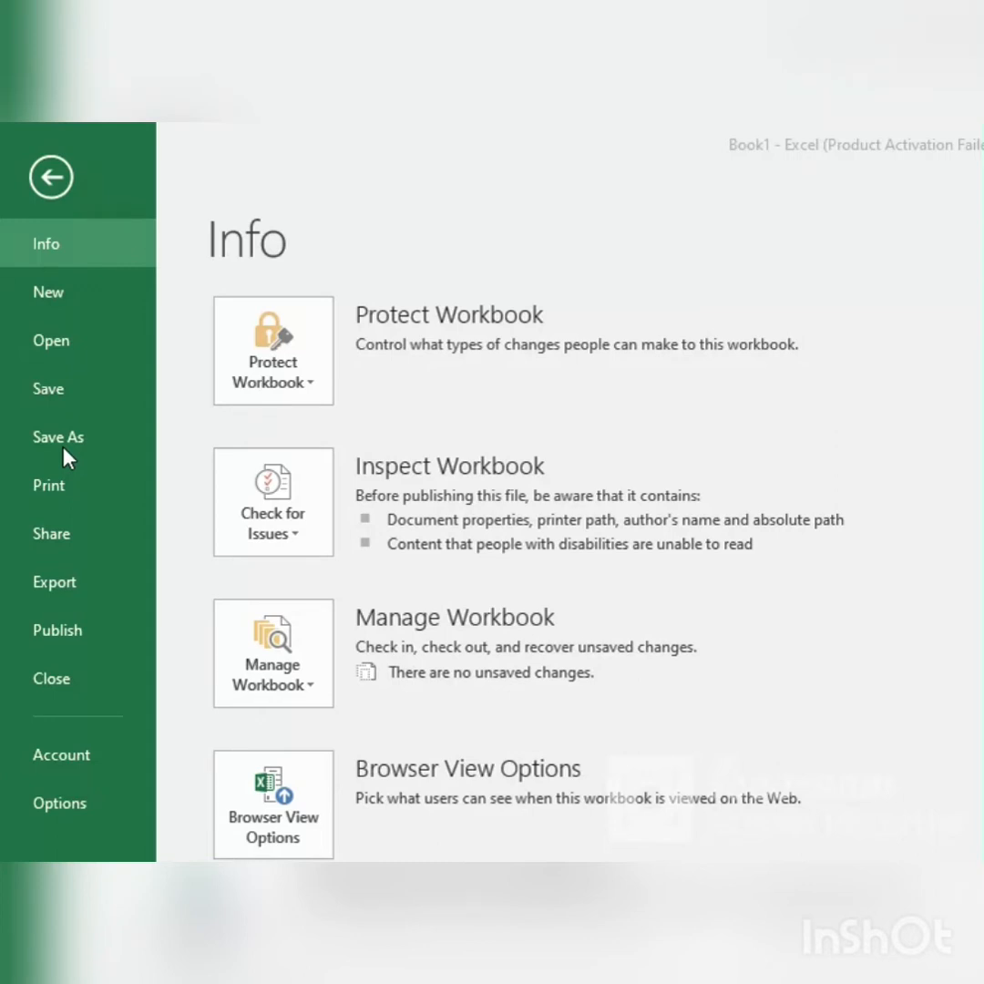
Step: Look through the Export, Publish, Account and Options views and return to the worksheet
left_click(65, 590)
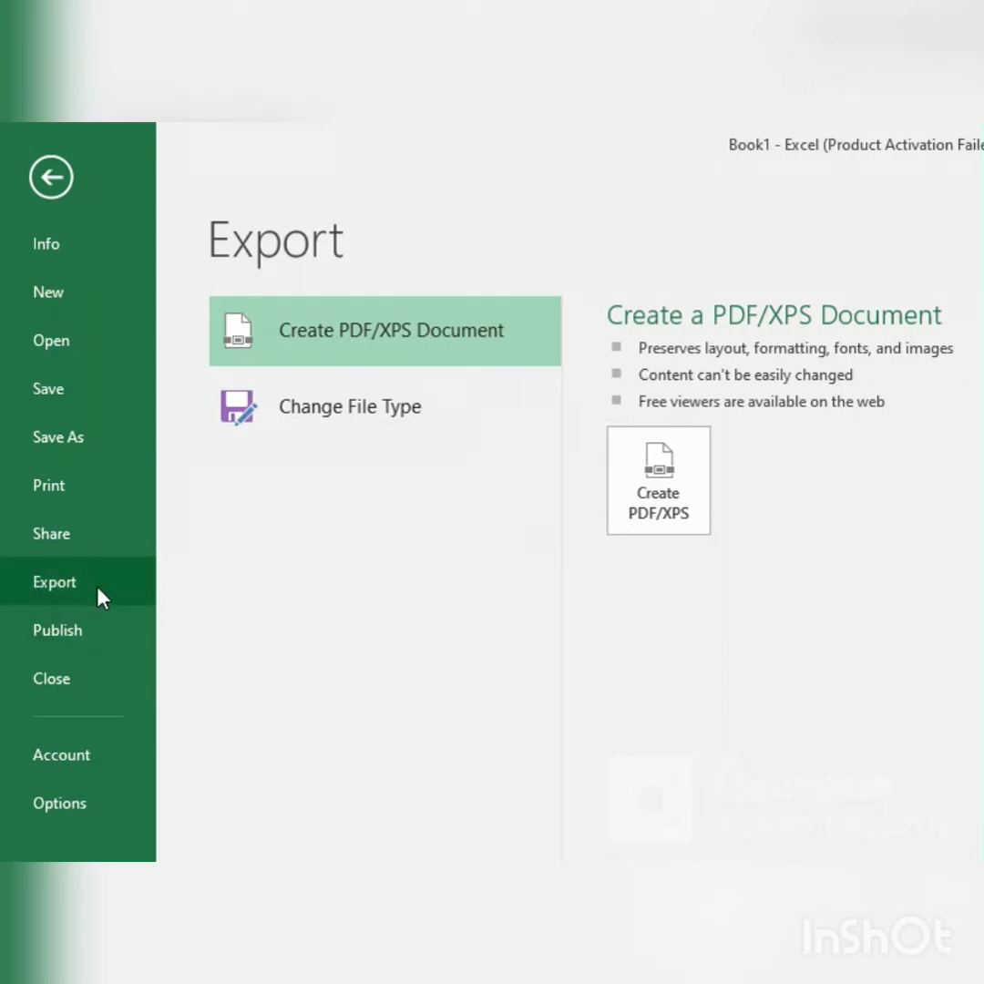
left_click(111, 651)
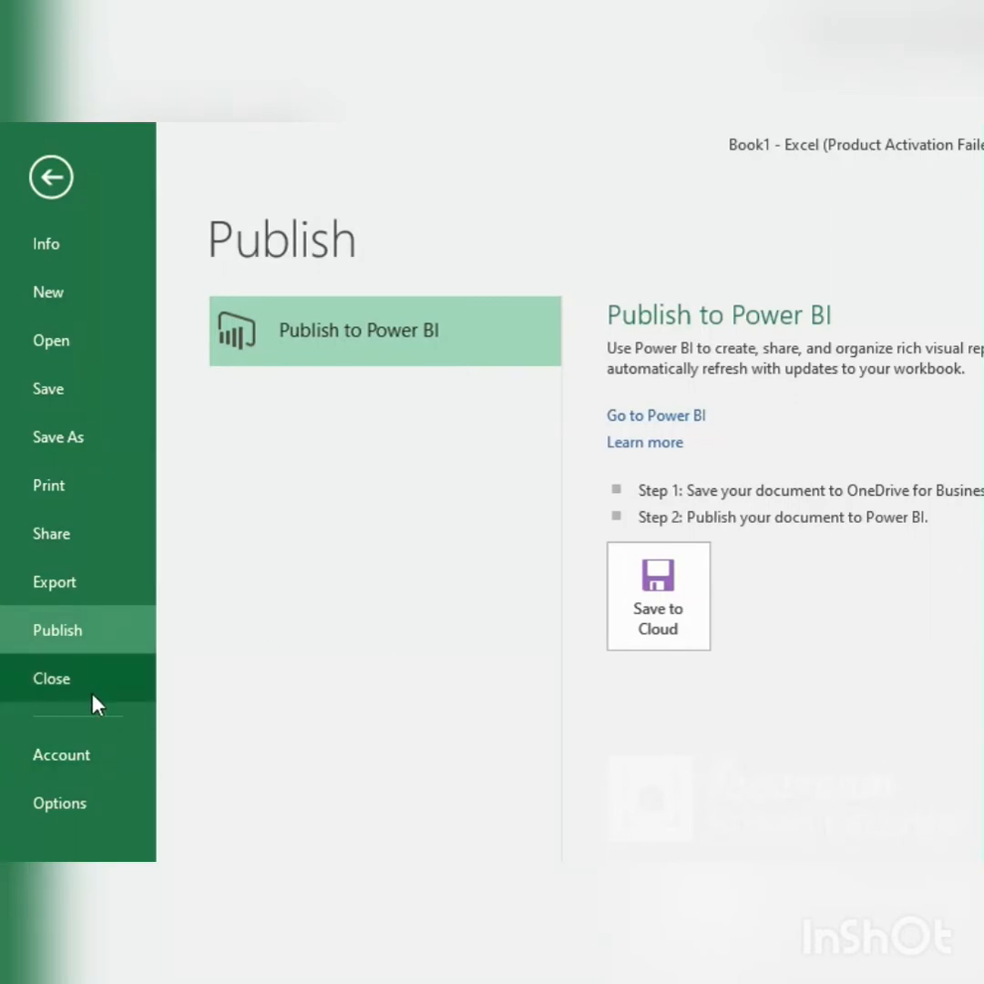
left_click(77, 763)
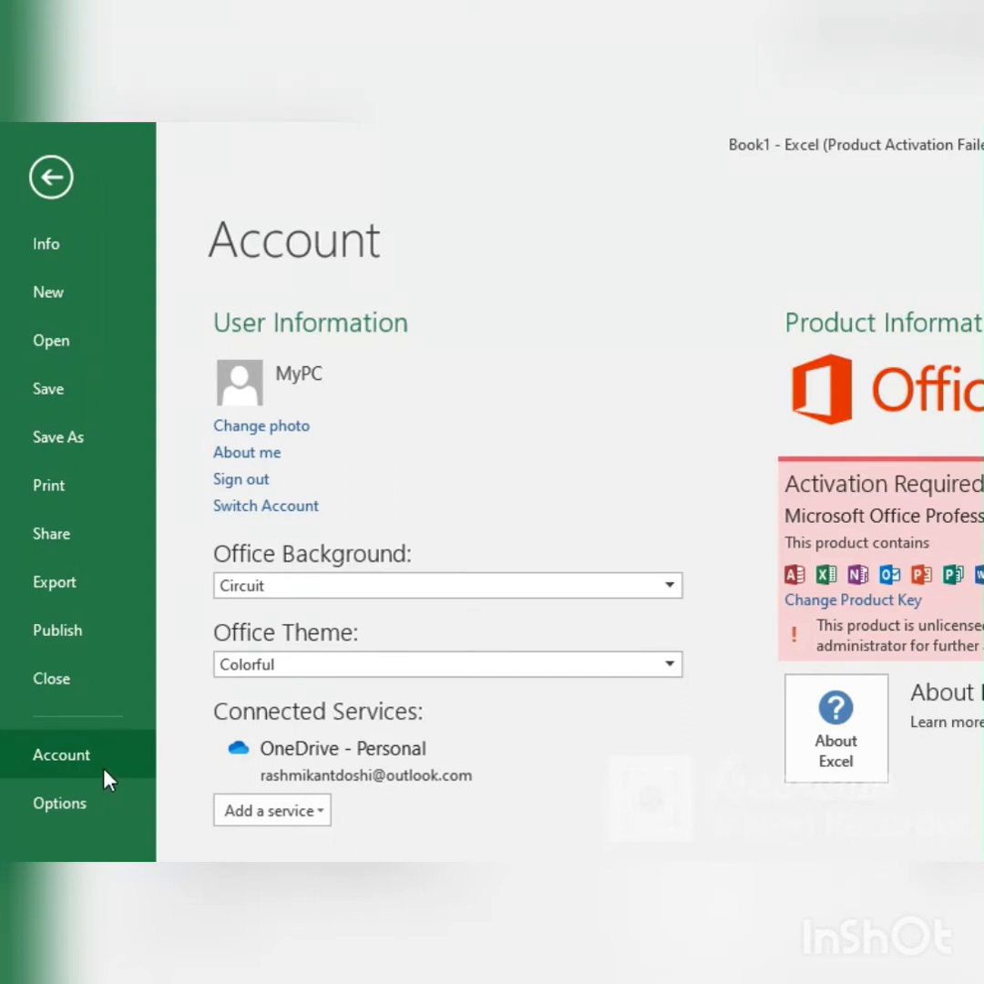
left_click(72, 819)
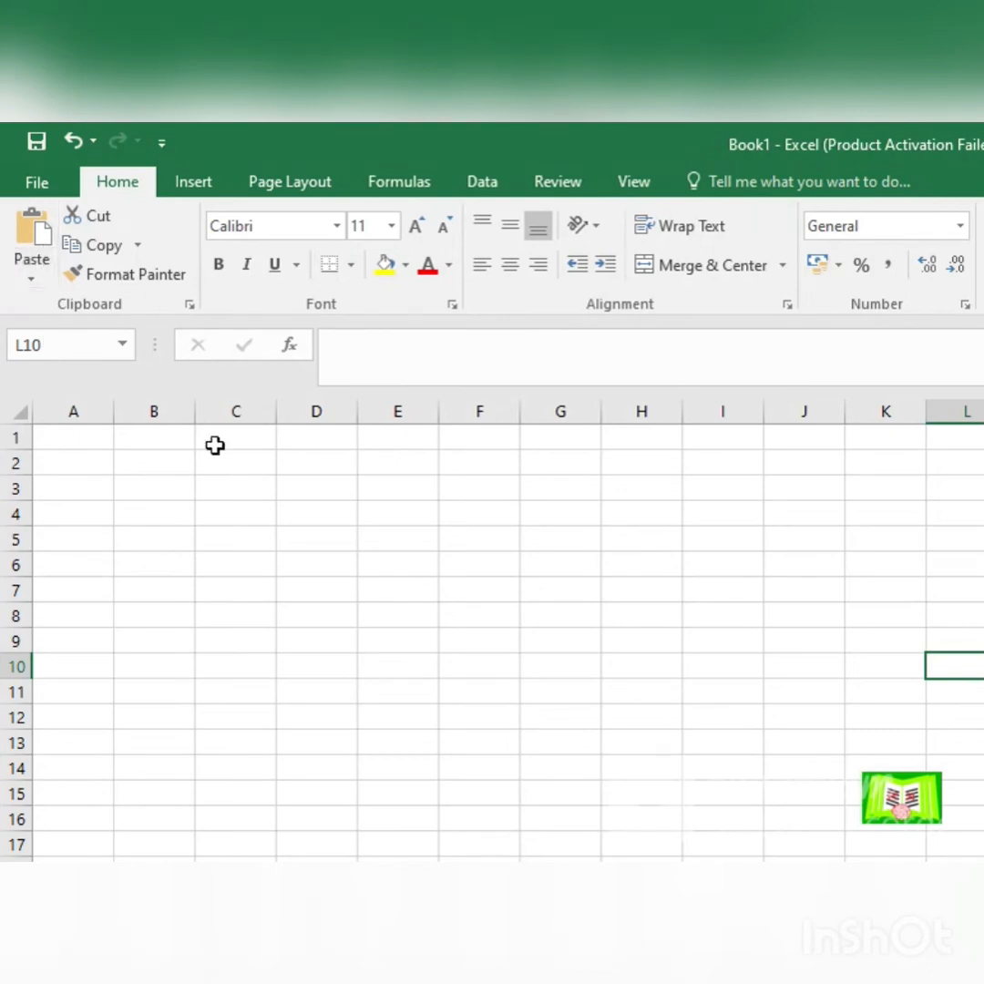
Step: Enter the heading Name in C2 and list three people's first names below it in C3 to C5
left_click(272, 471)
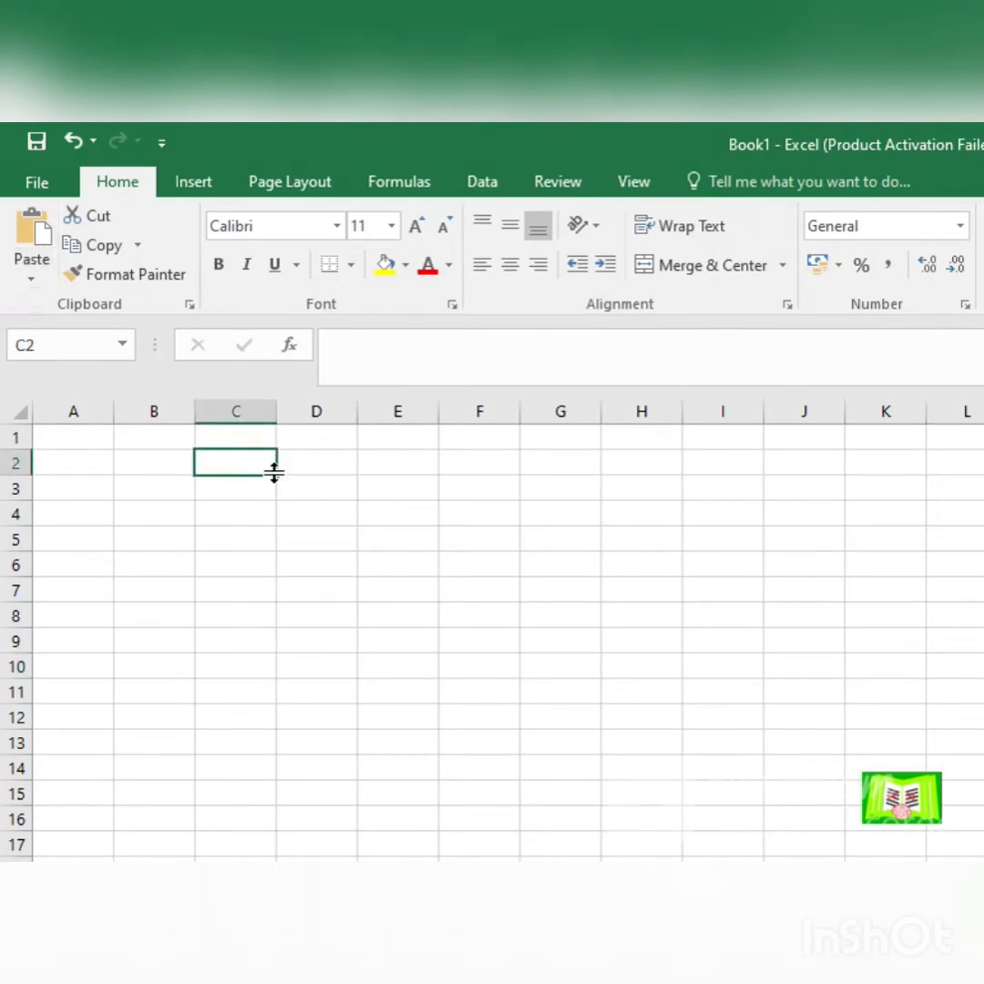
type("Name")
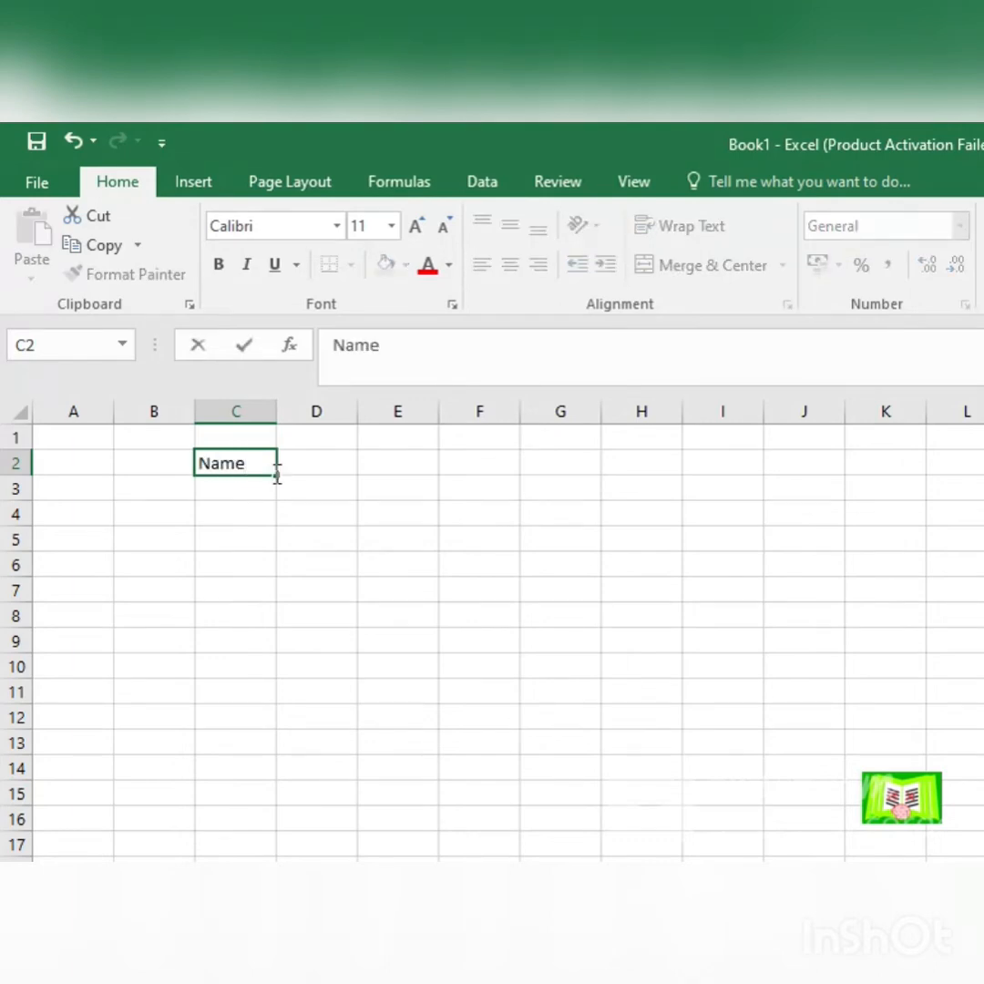
key("Return")
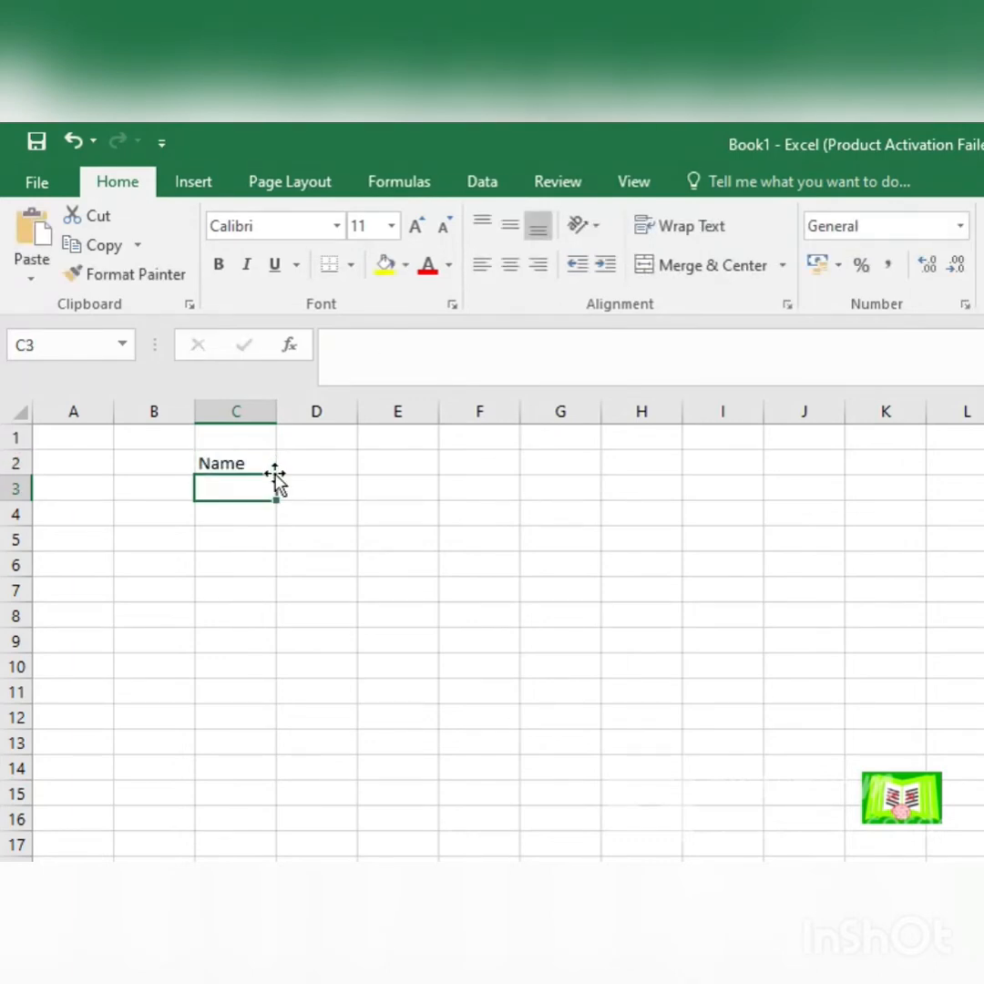
type("Ankita")
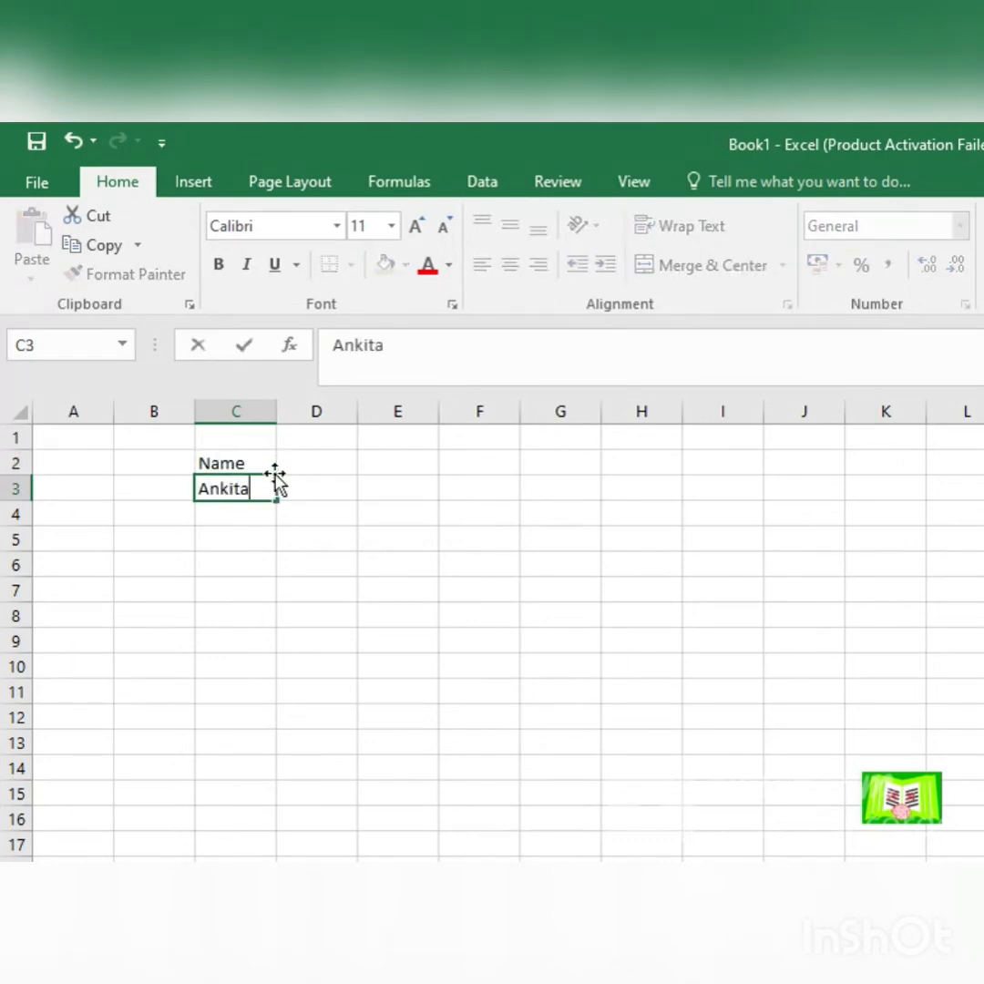
key("Return")
type("Hinal")
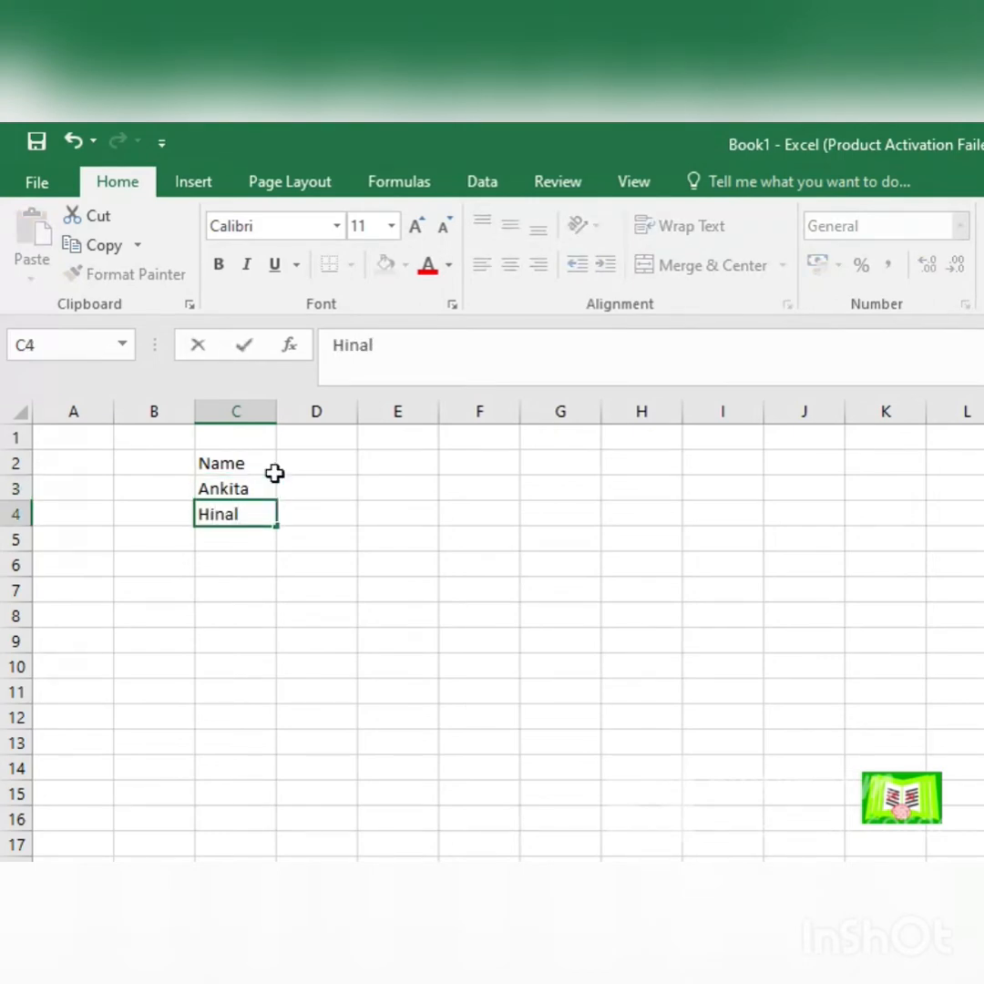
key("Return")
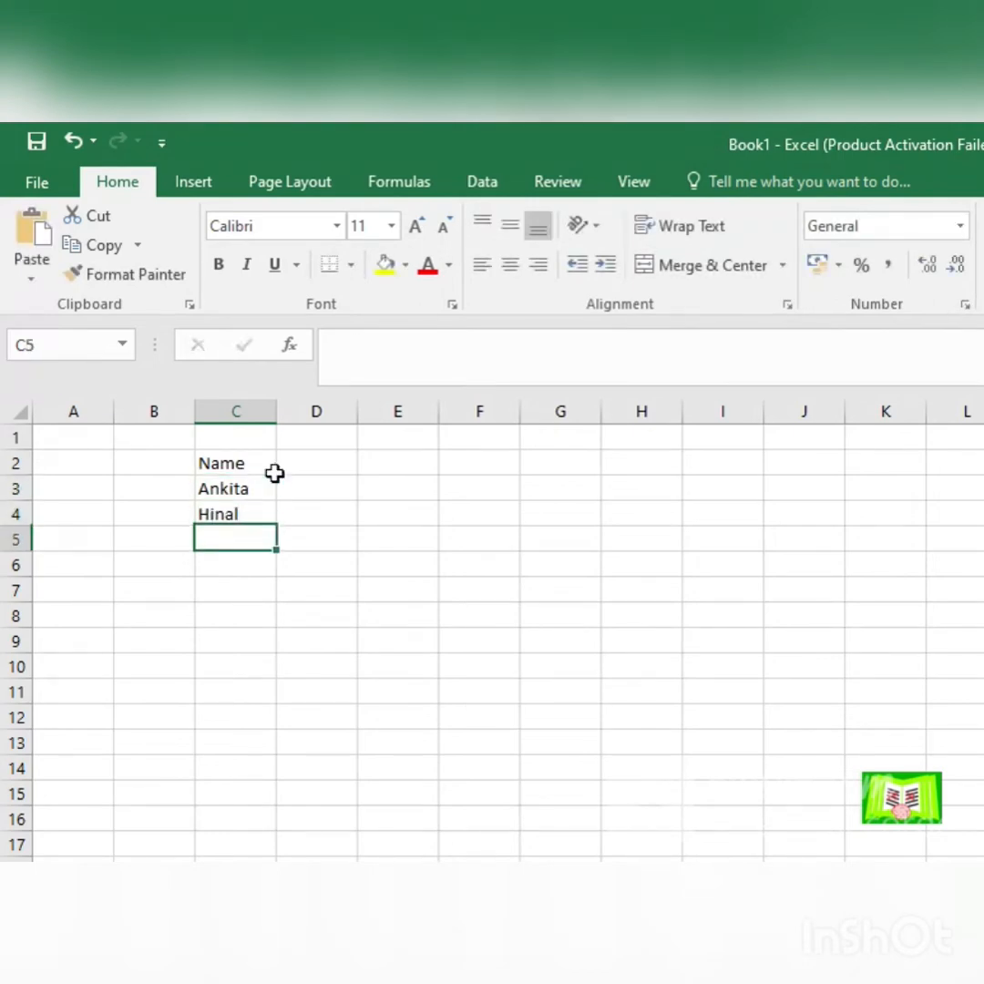
type("Karishma")
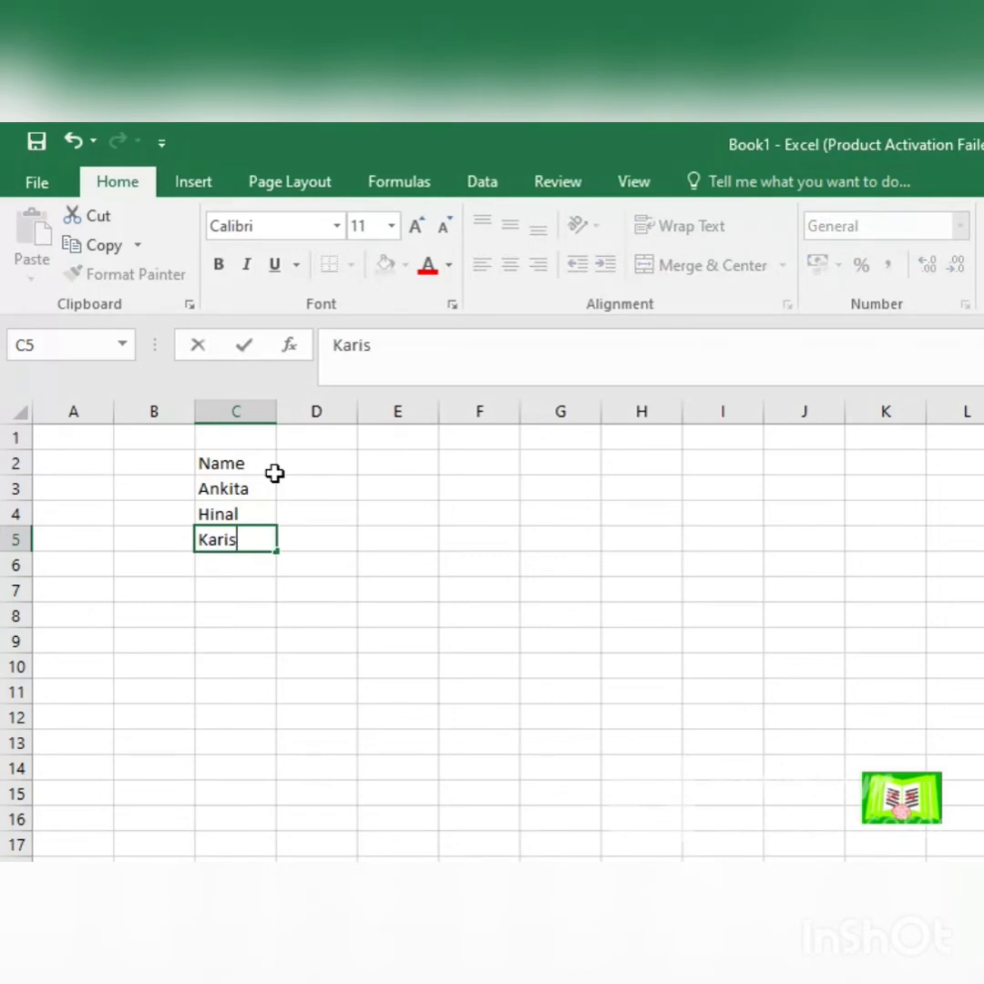
left_click(215, 620)
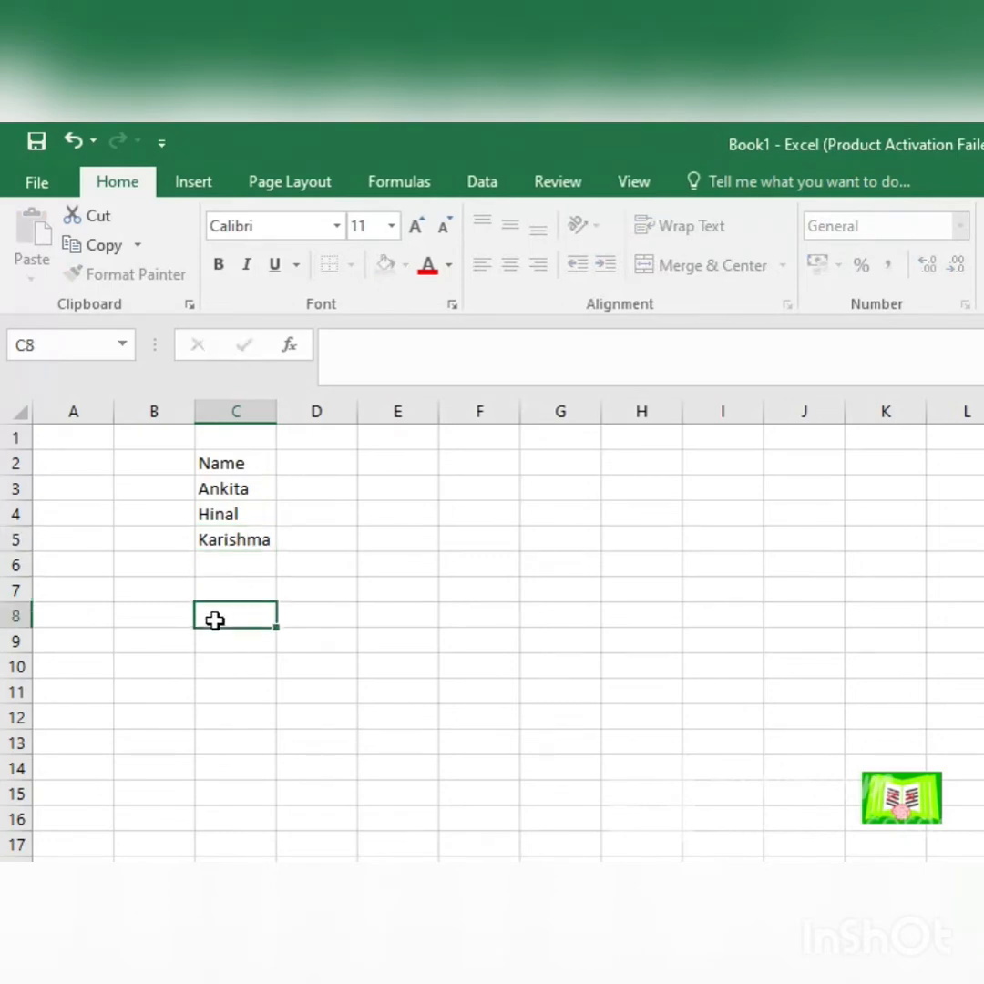
Step: Make the Name heading in C2 bold
left_click(251, 463)
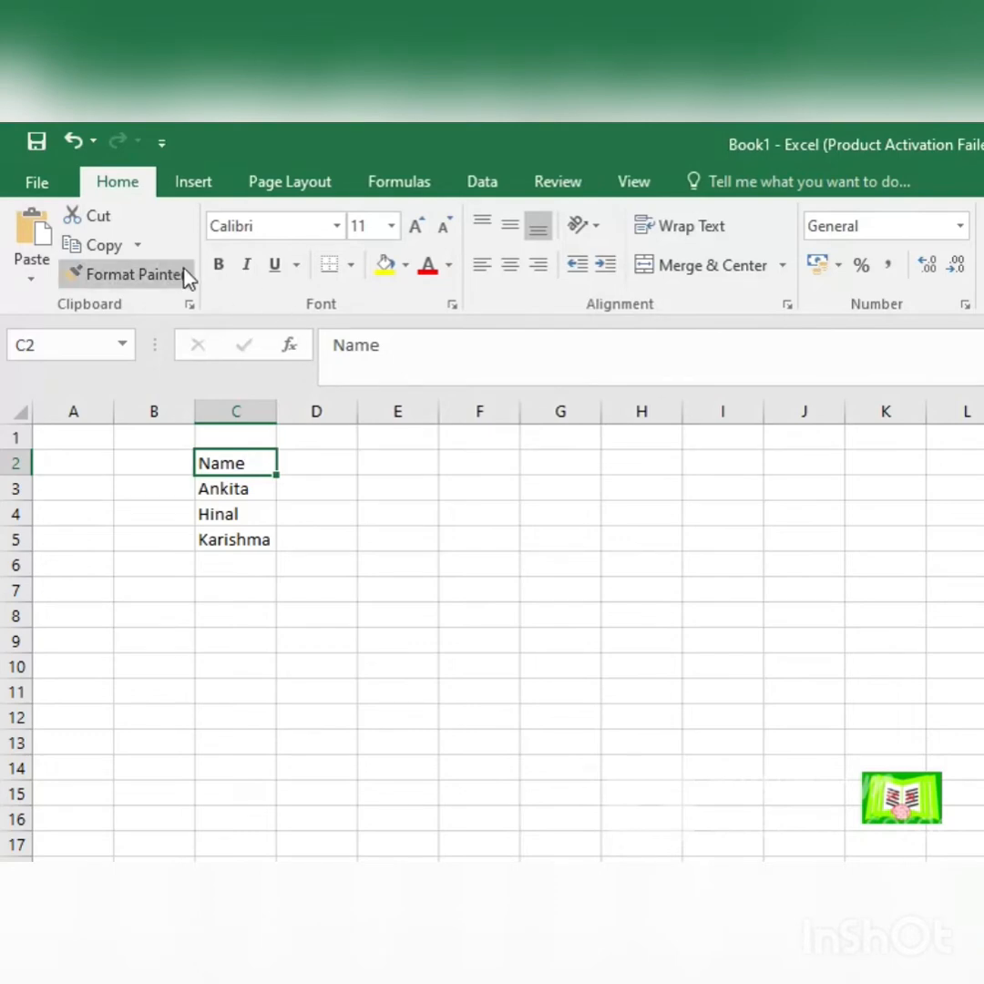
left_click(223, 270)
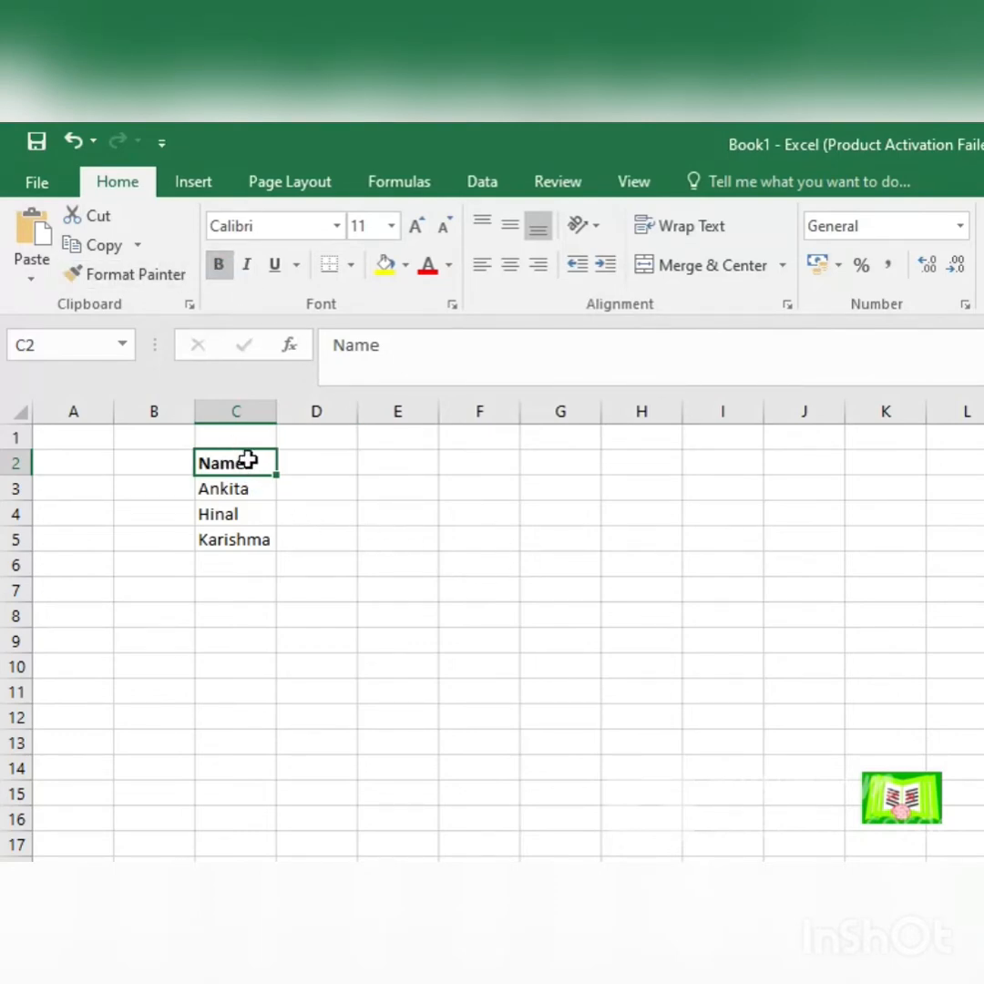
left_click(337, 540)
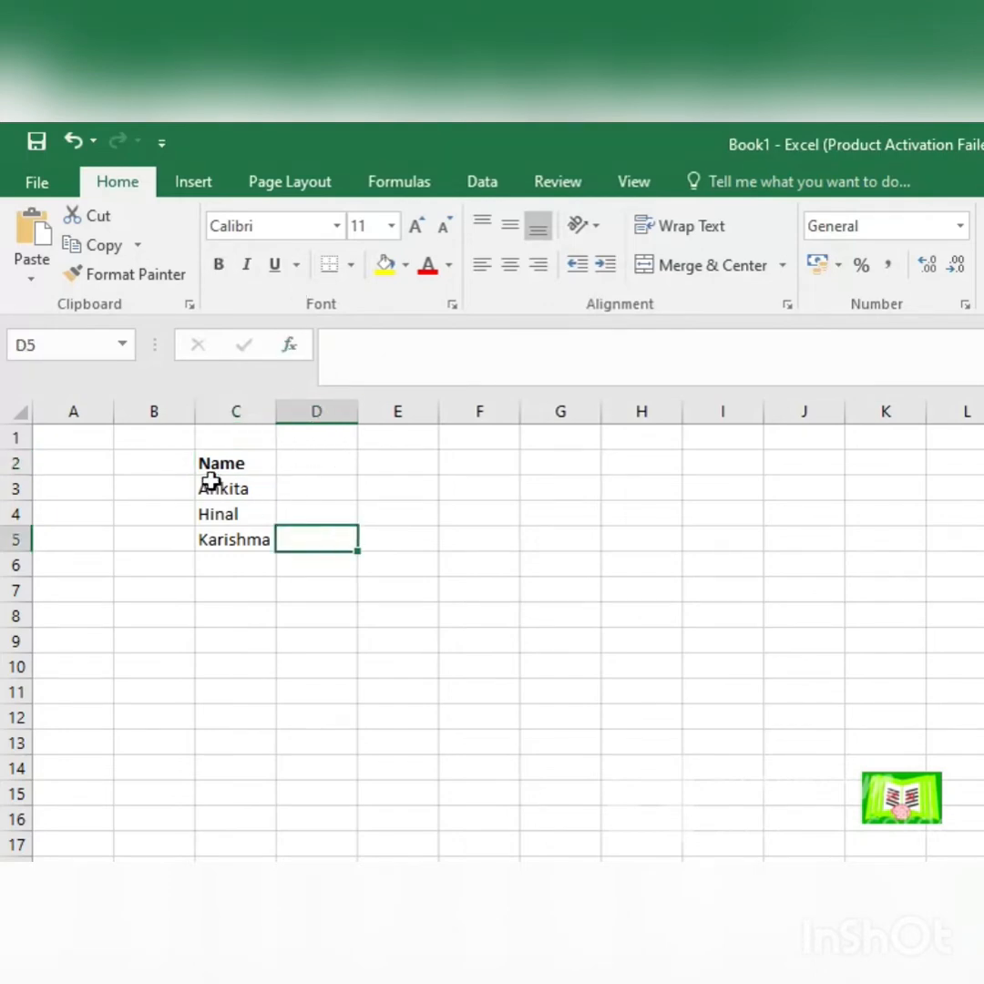
Step: Cut the Name heading from C2, paste it into E2, and undo the move
left_click(247, 459)
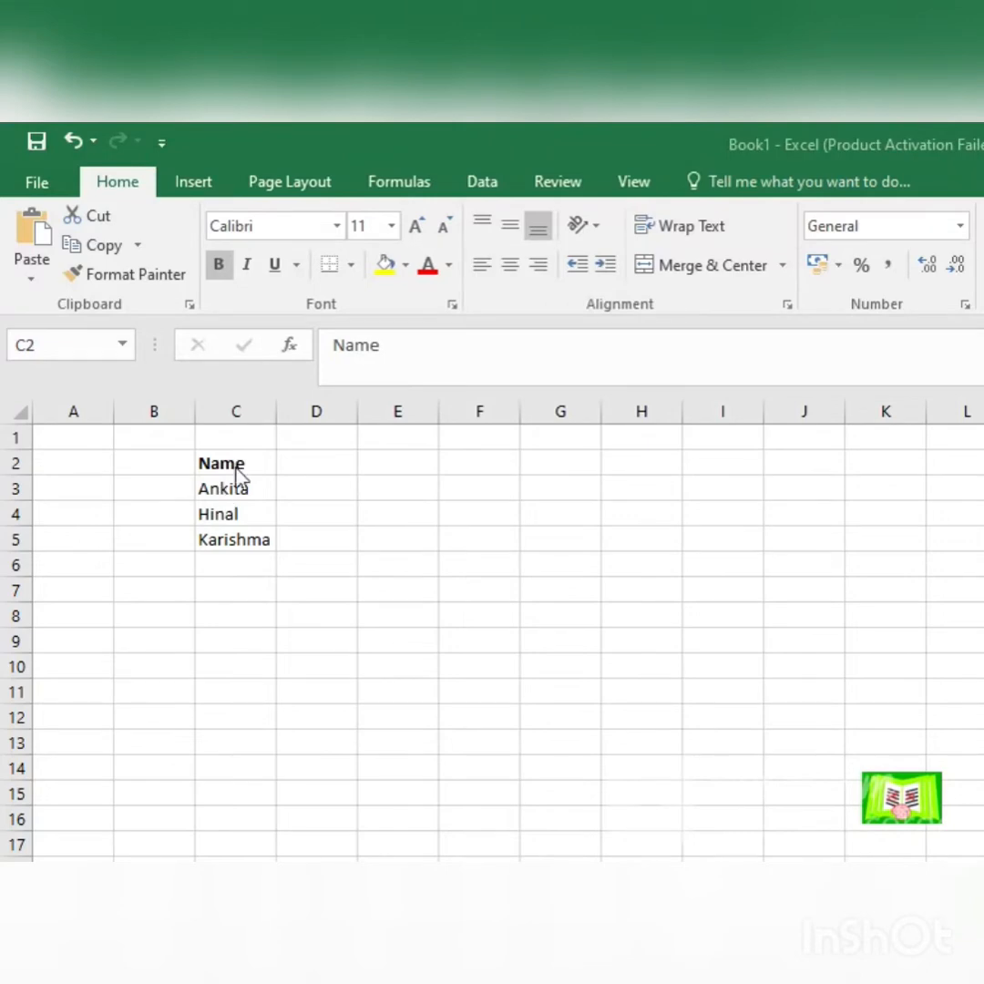
left_click(235, 464)
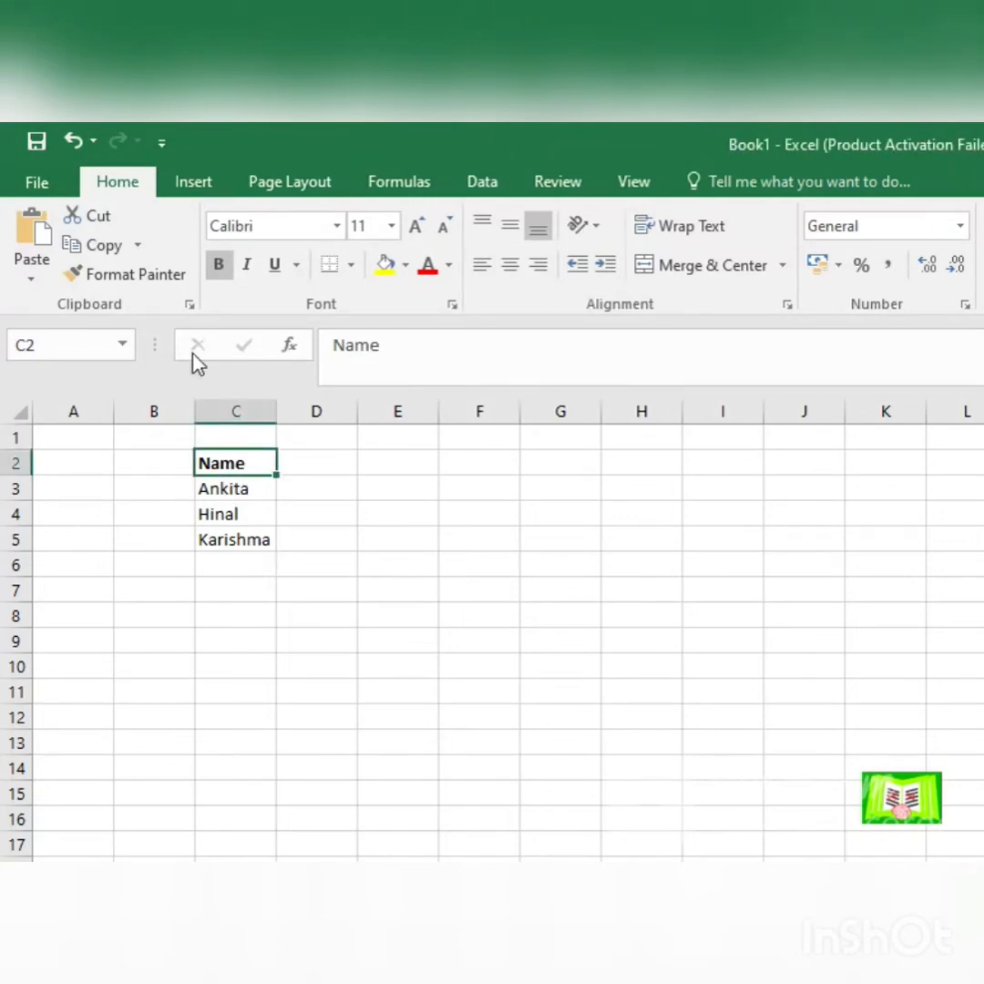
left_click(96, 214)
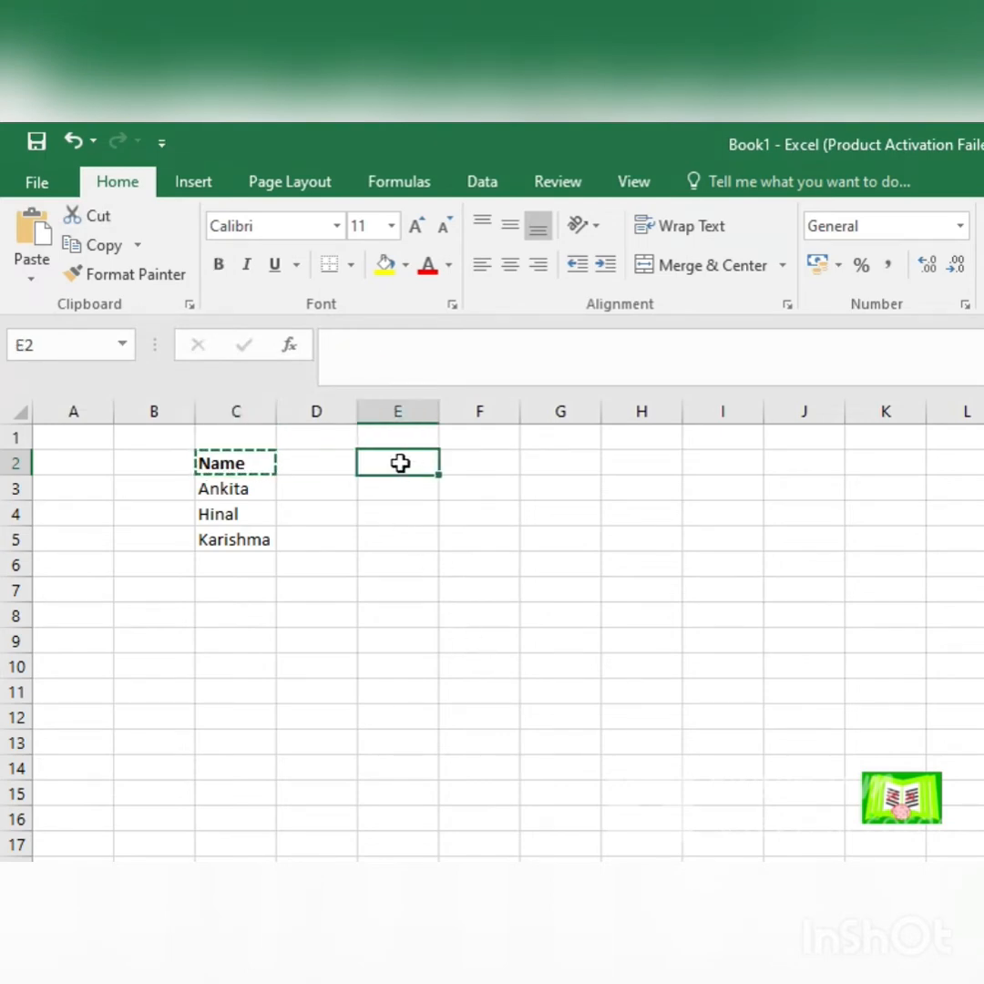
key("ctrl+v")
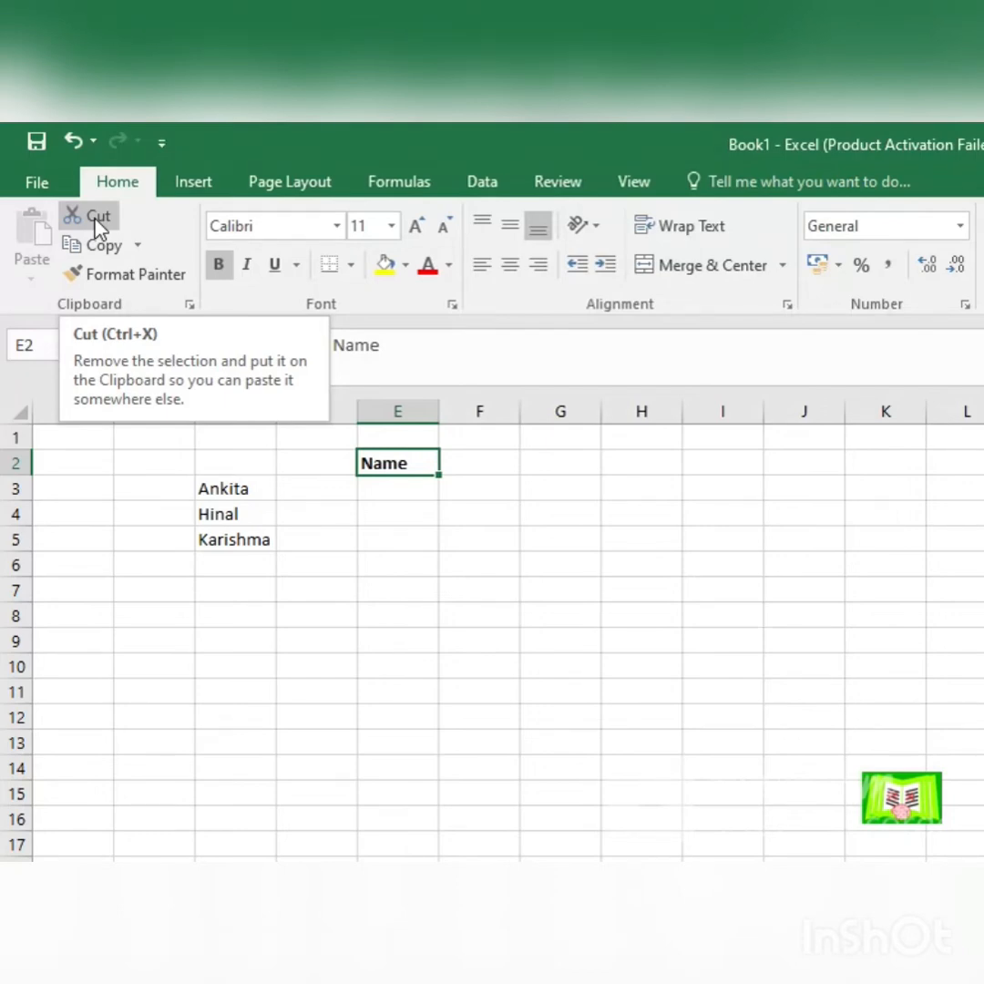
key("ctrl+z")
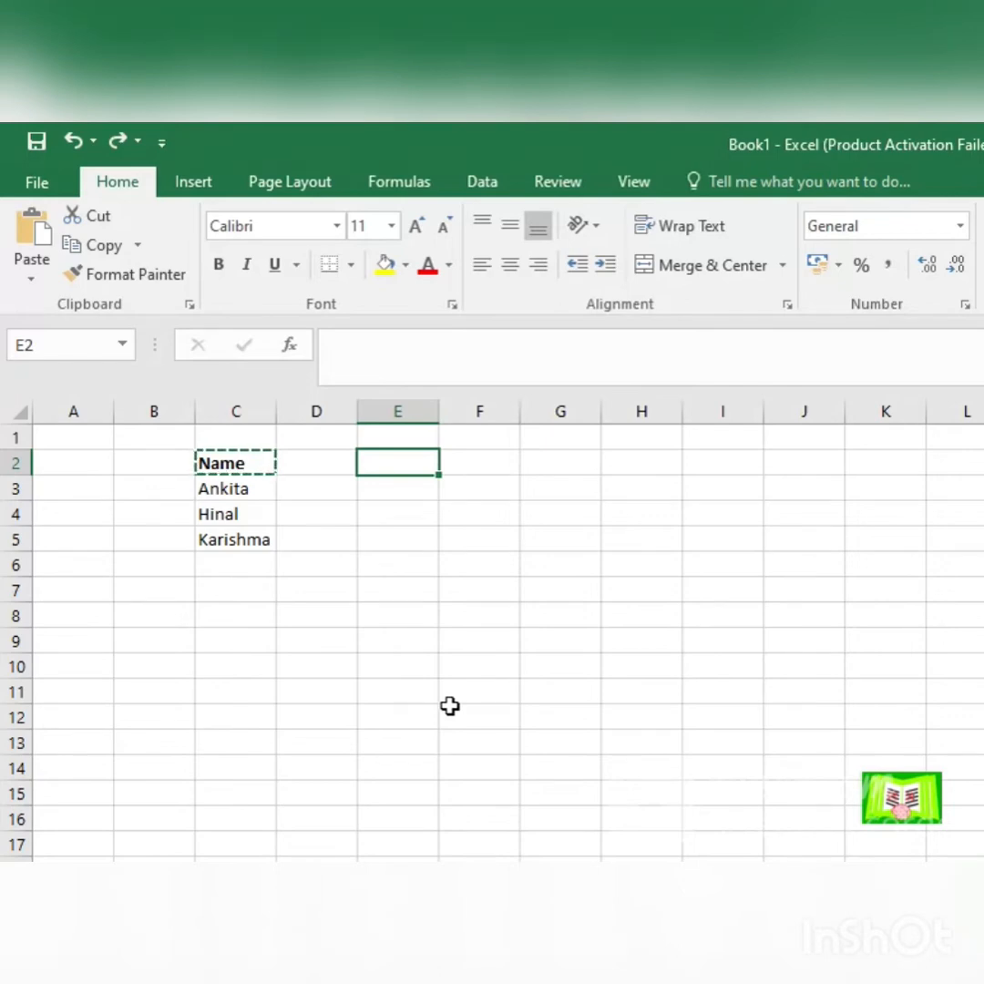
key("Escape")
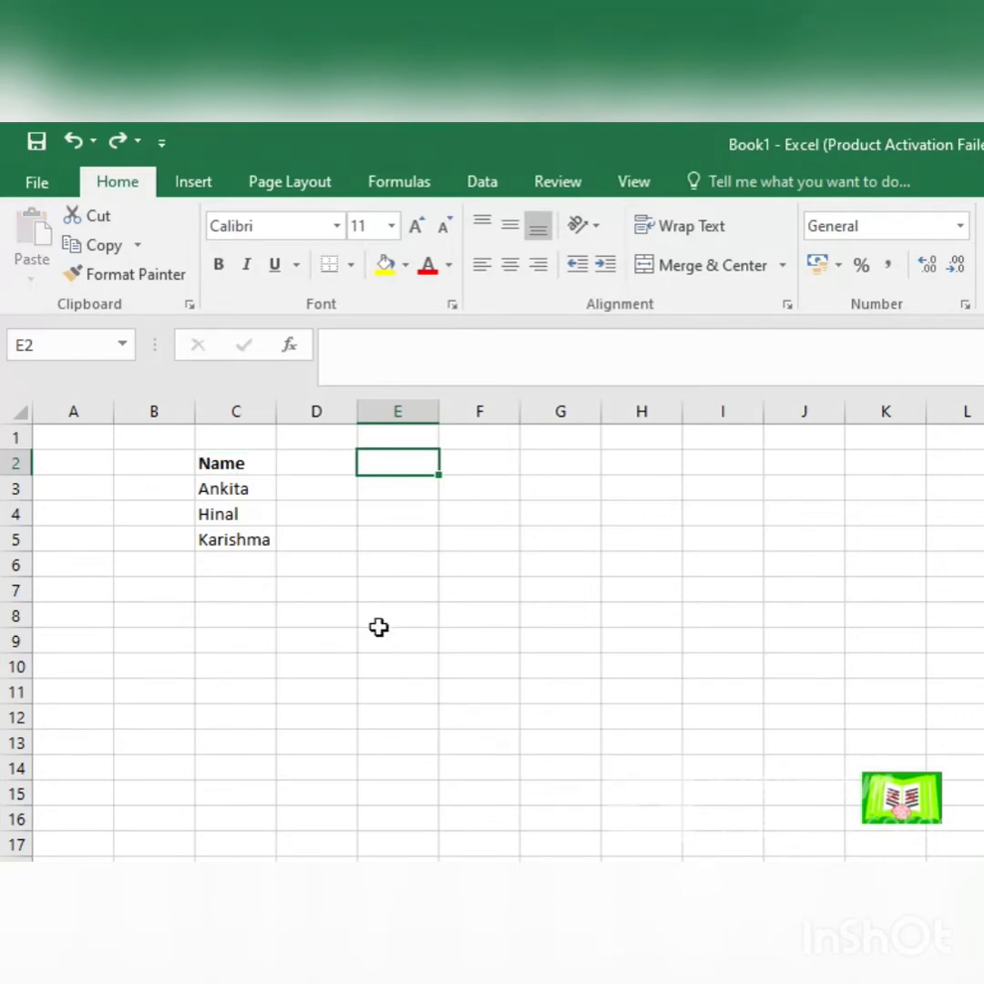
Step: Copy the name list C2:C5, paste it into E2:E5, and undo the paste
left_click(234, 485)
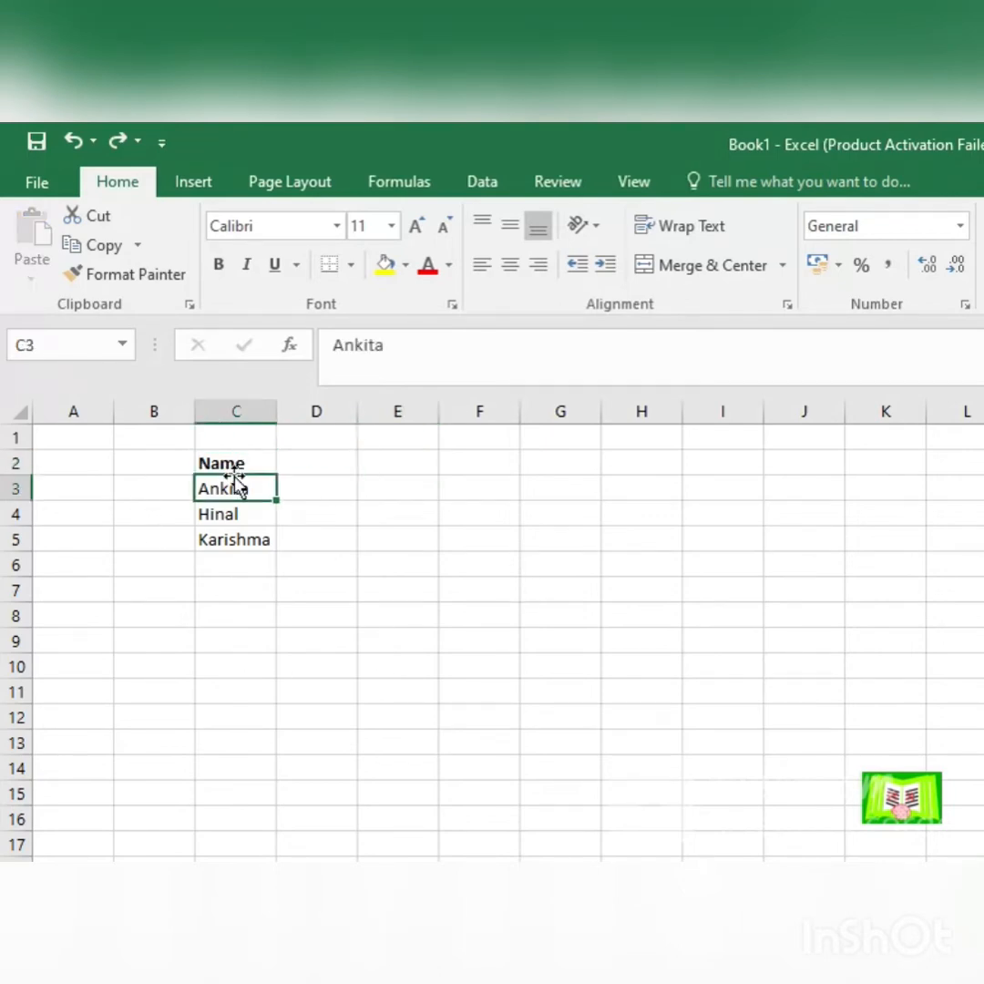
left_click_drag(234, 459, 245, 545)
left_click(102, 245)
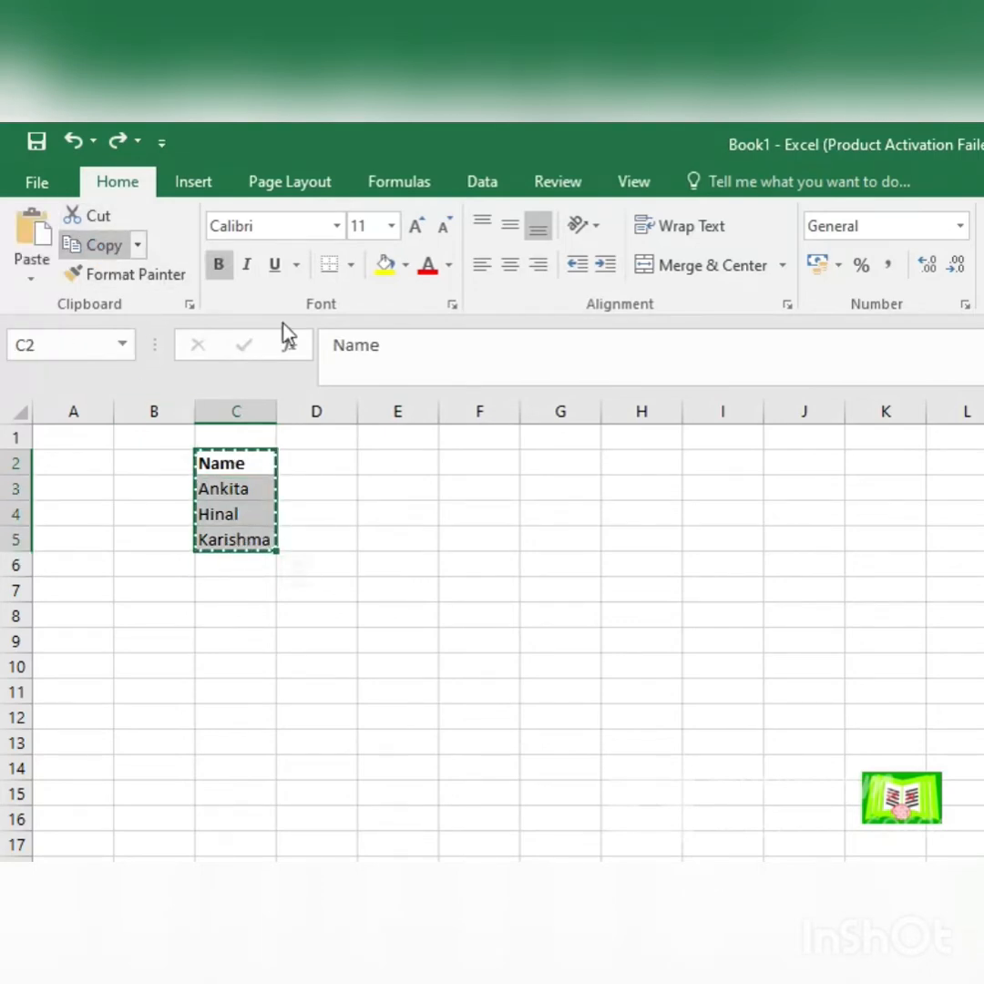
left_click_drag(401, 460, 416, 541)
key("ctrl+v")
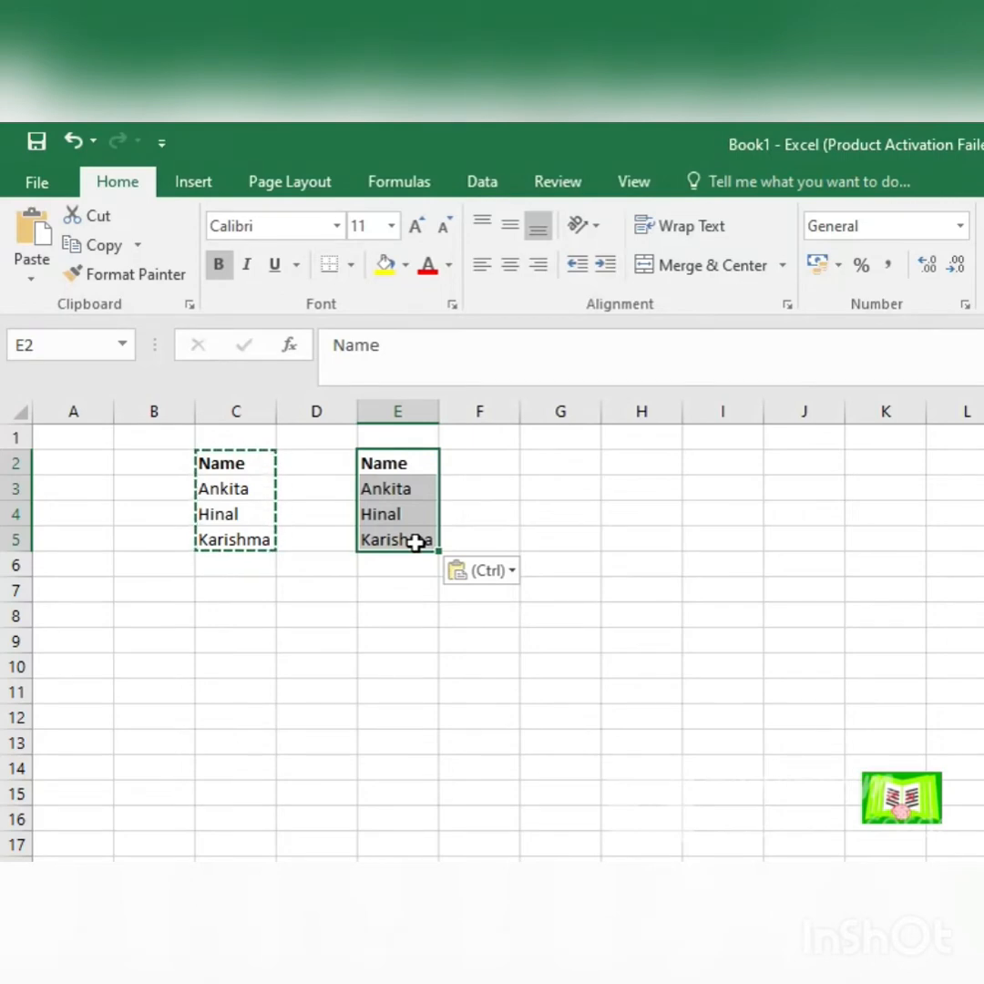
key("ctrl+z")
left_click(234, 613)
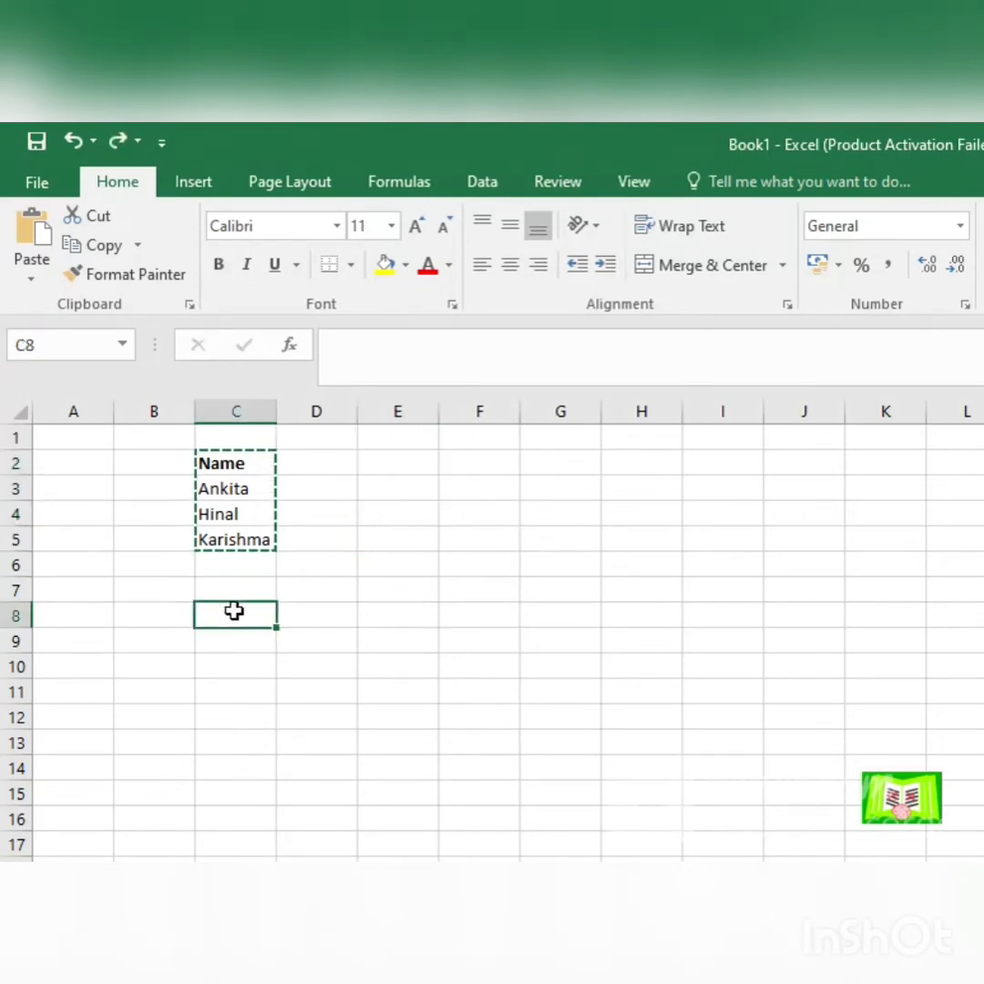
Step: Copy the Name heading's formatting from C2 onto C3:C5 with Format Painter, and undo it
key("Escape")
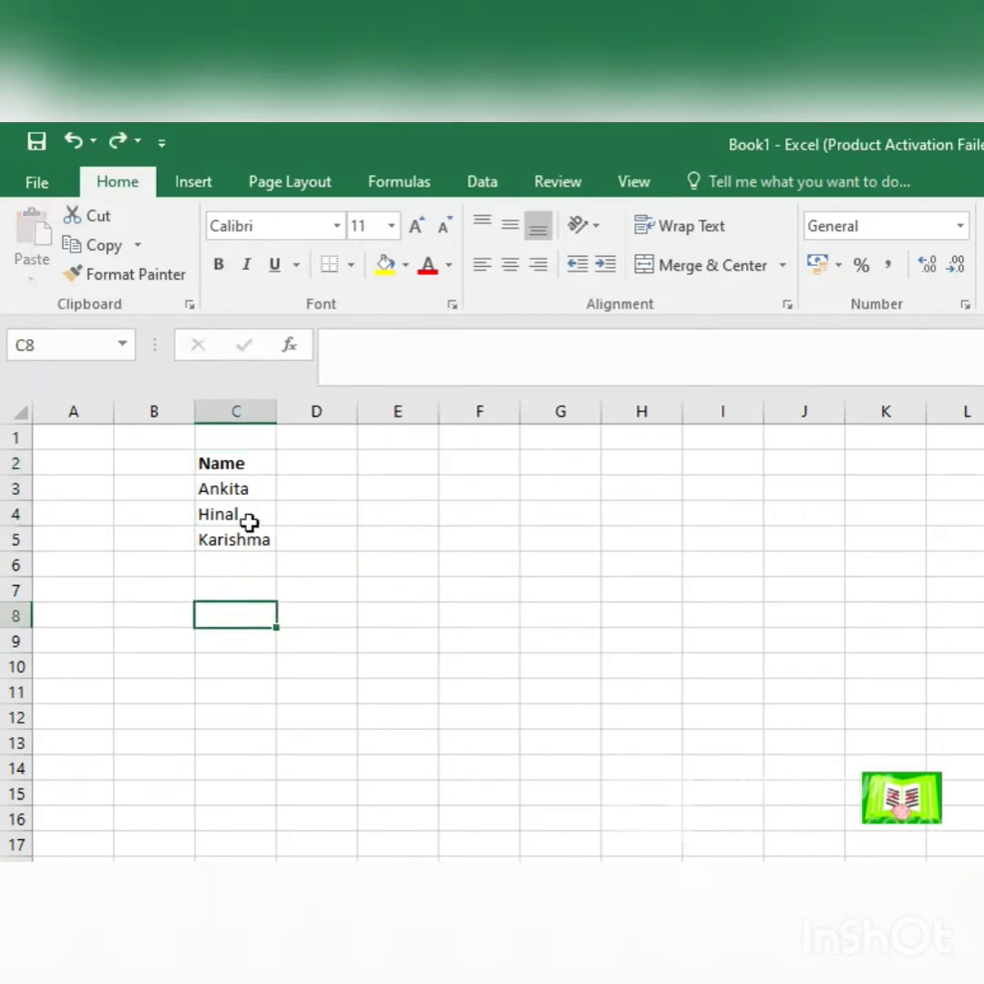
left_click(248, 461)
left_click(145, 275)
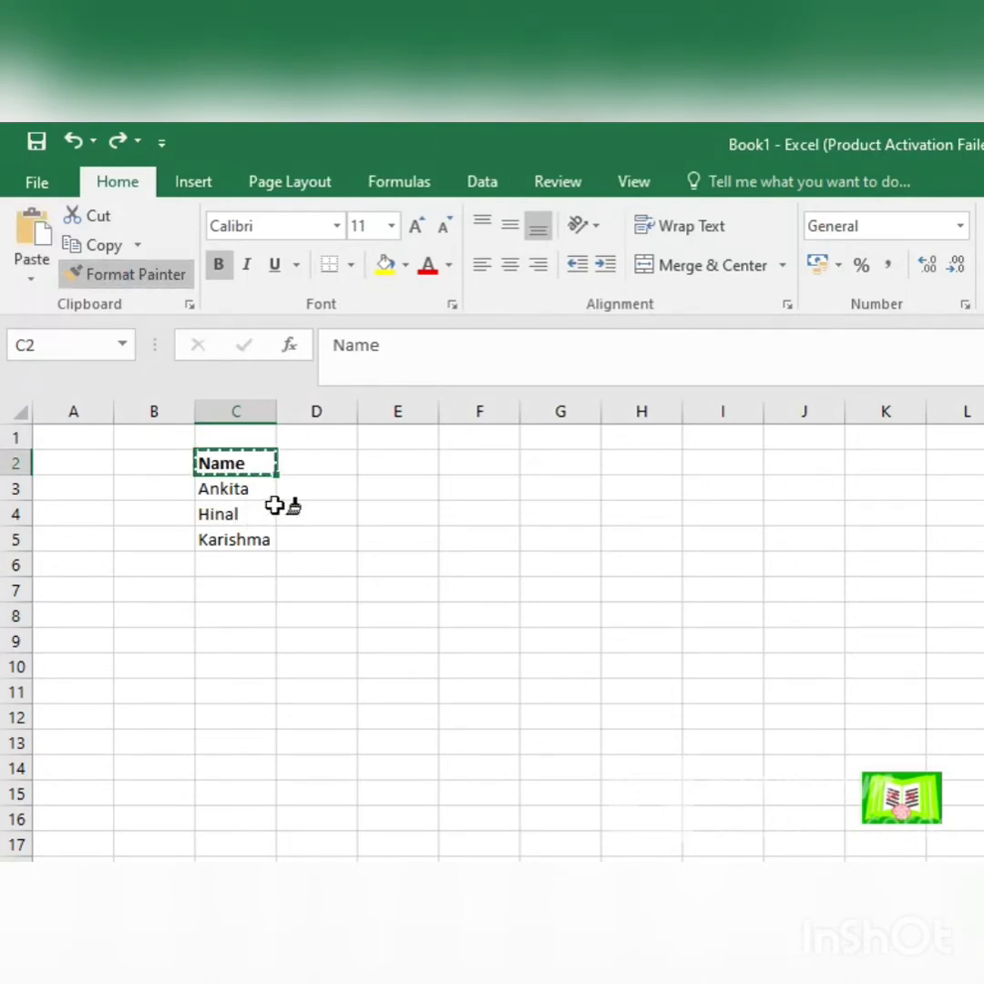
left_click_drag(221, 491, 220, 545)
left_click(239, 634)
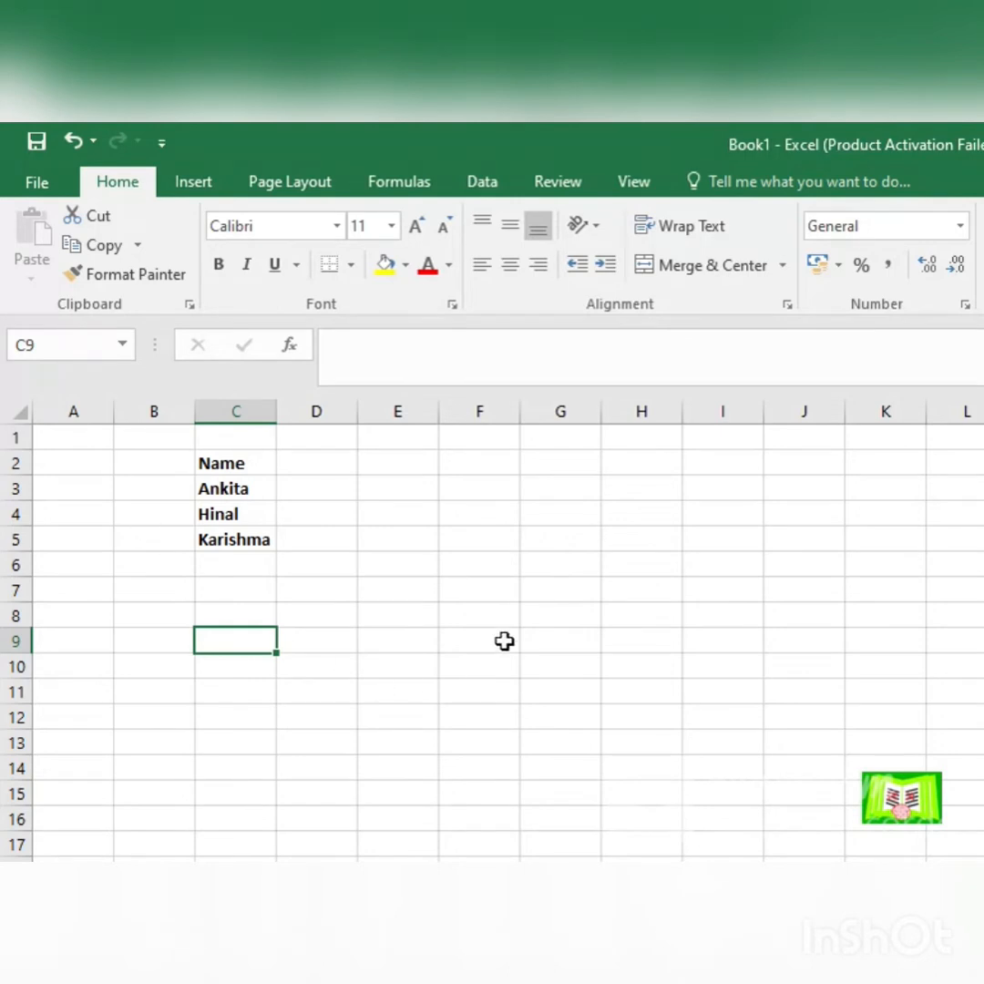
key("ctrl+z")
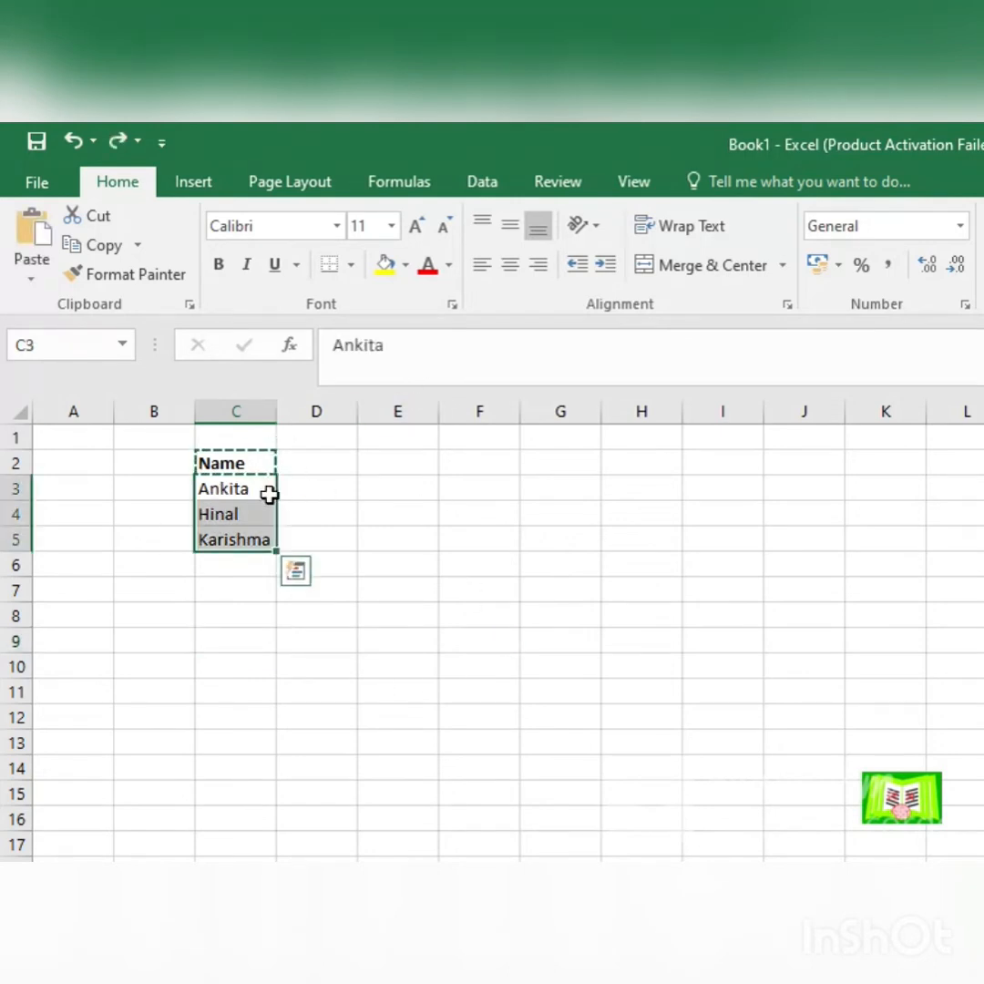
key("Escape")
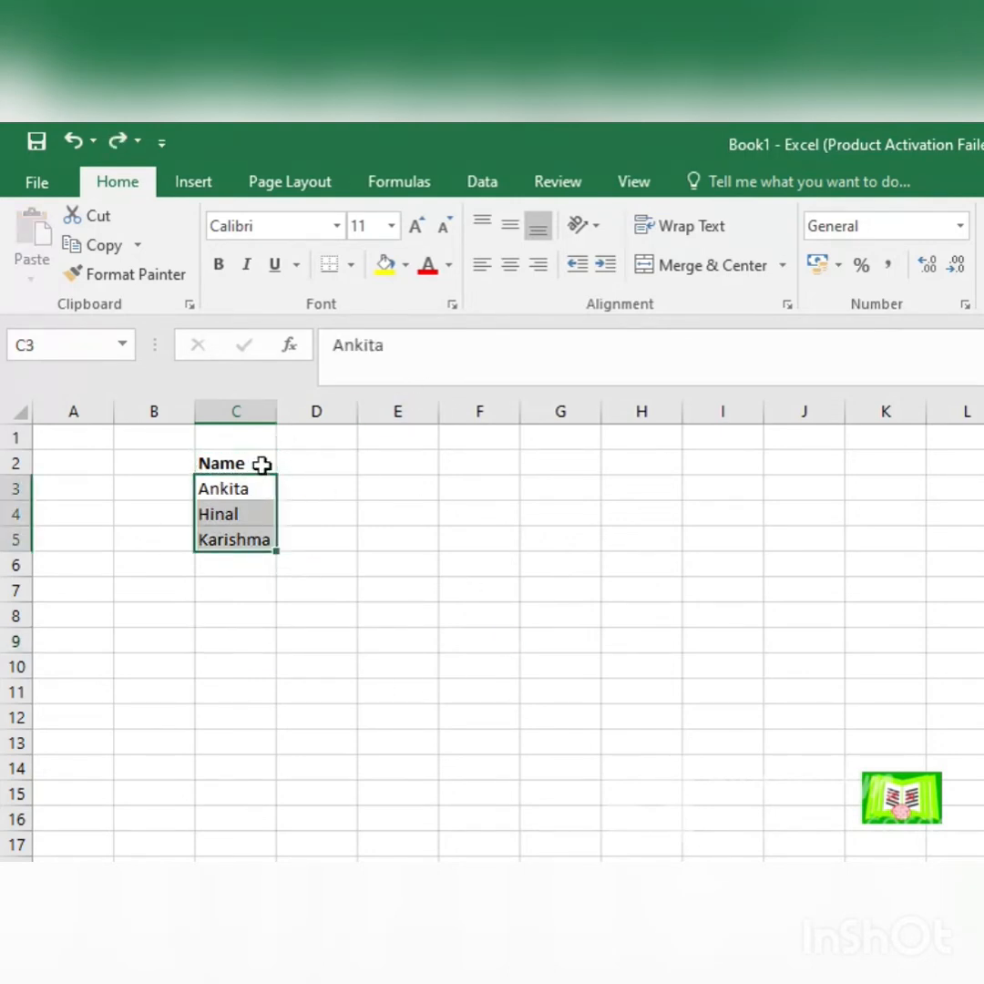
left_click(261, 465)
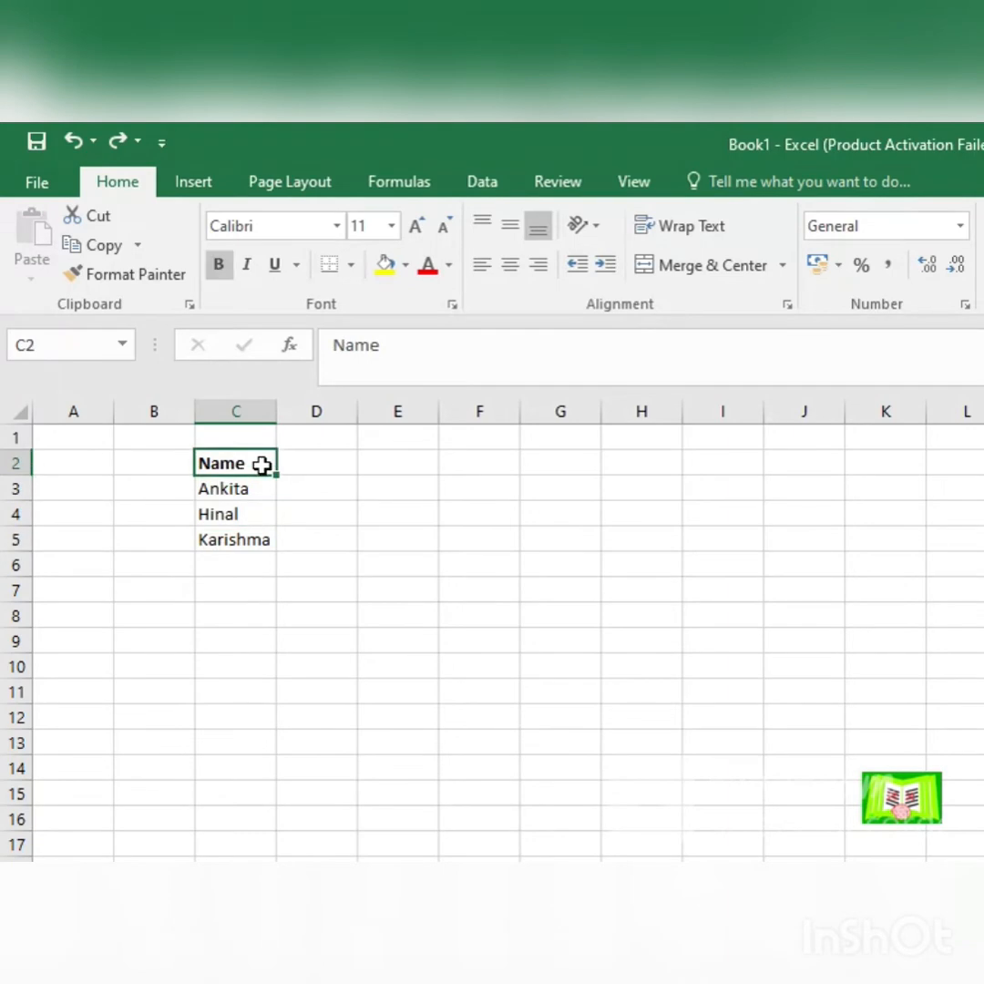
left_click(337, 228)
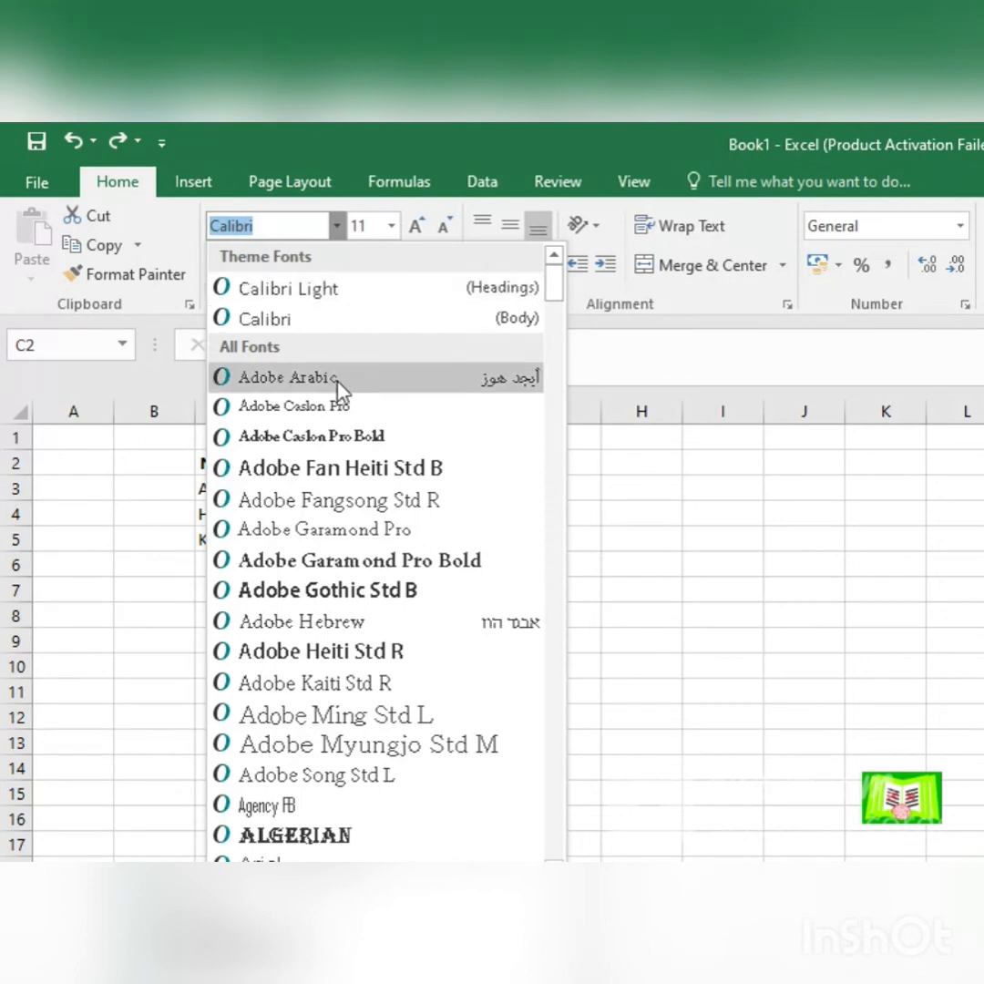
left_click(764, 540)
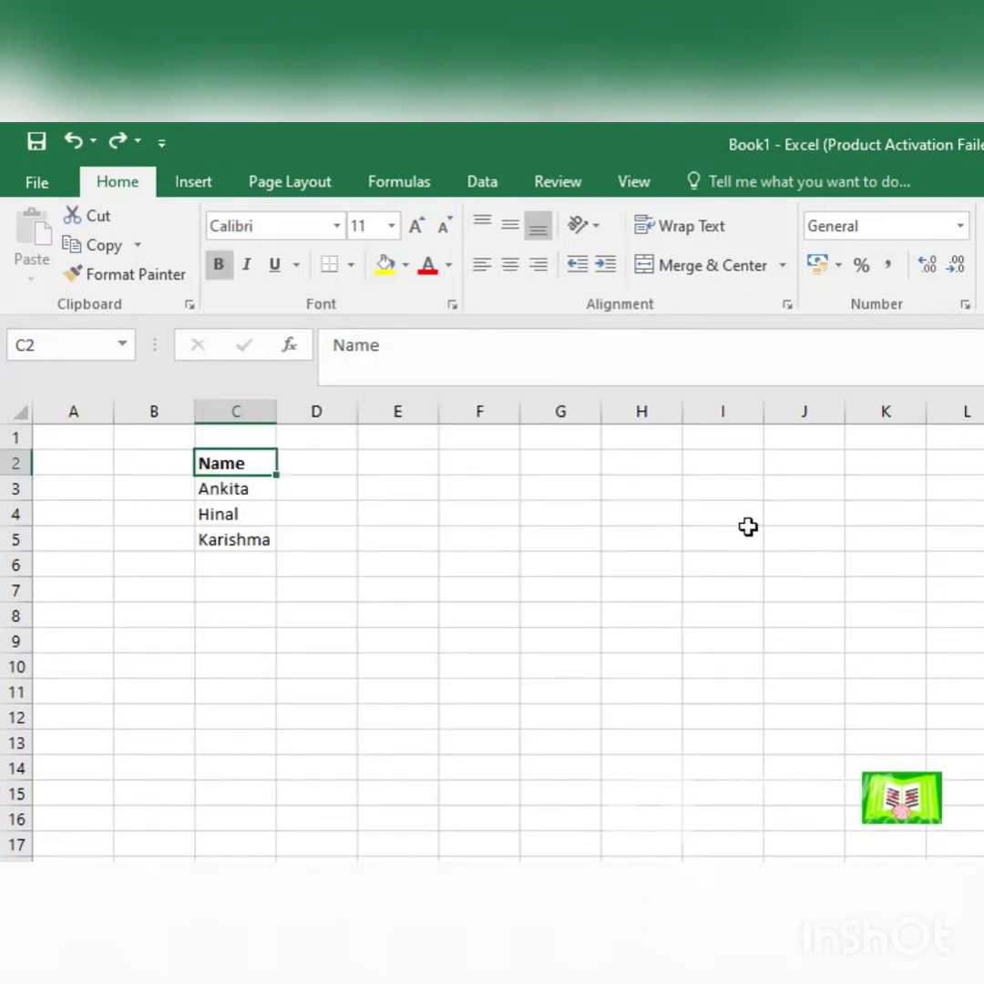
Step: Enter the text Names in cell I5
left_click(758, 537)
type("Names")
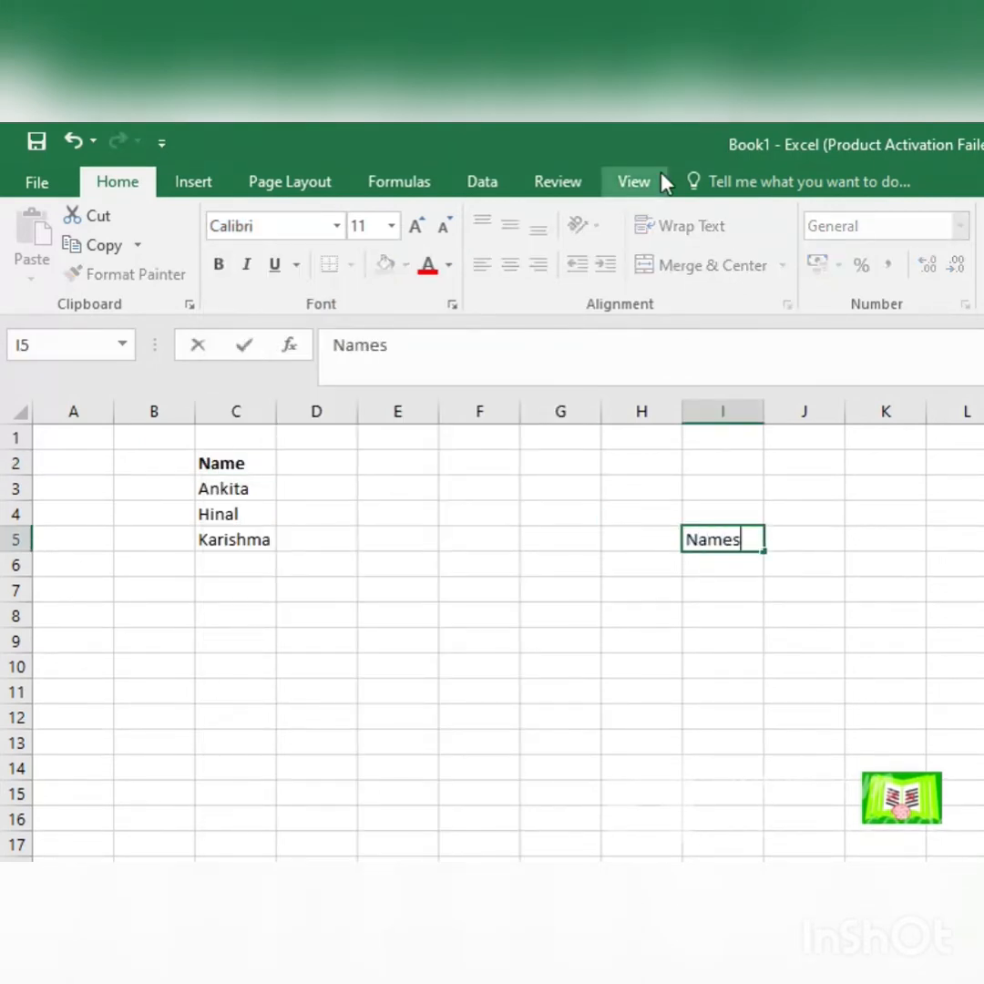
key("Return")
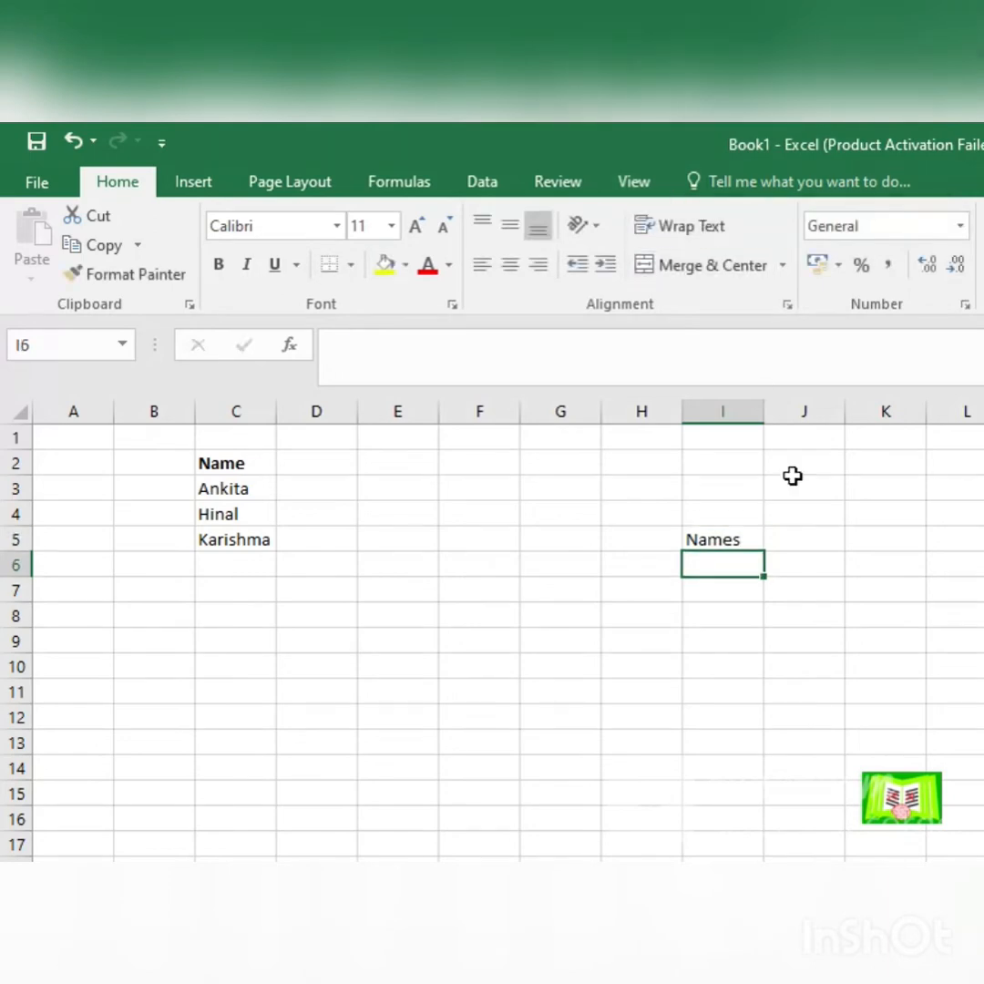
Step: Preview other fonts on the Names cell I5 and look over the available font sizes
left_click(746, 535)
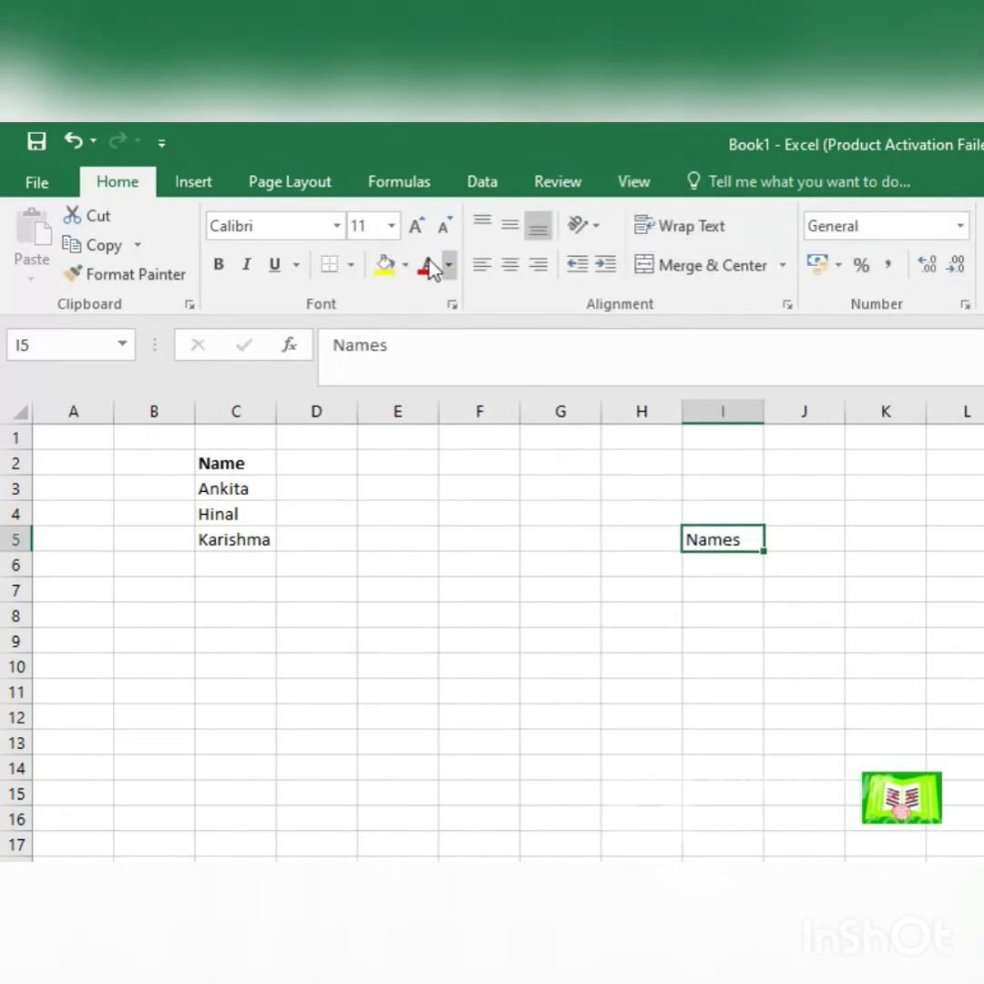
left_click(336, 226)
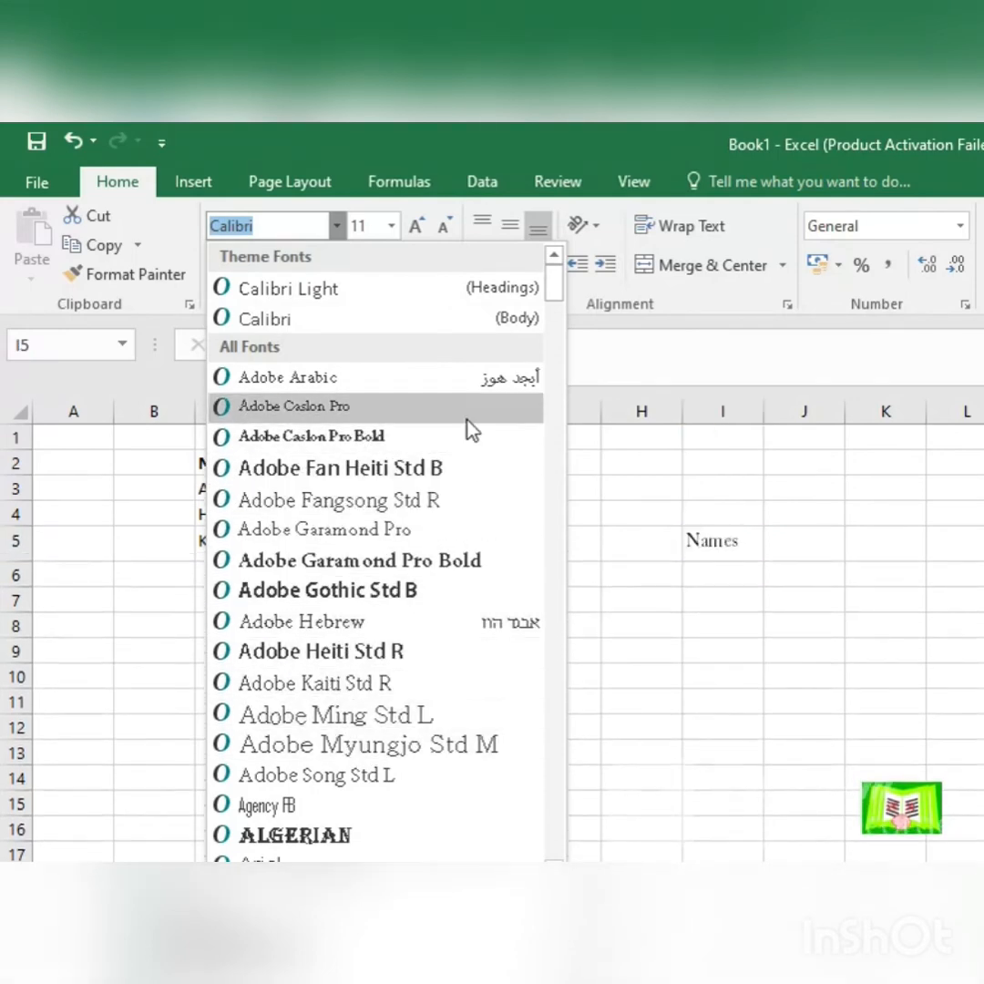
left_click(393, 226)
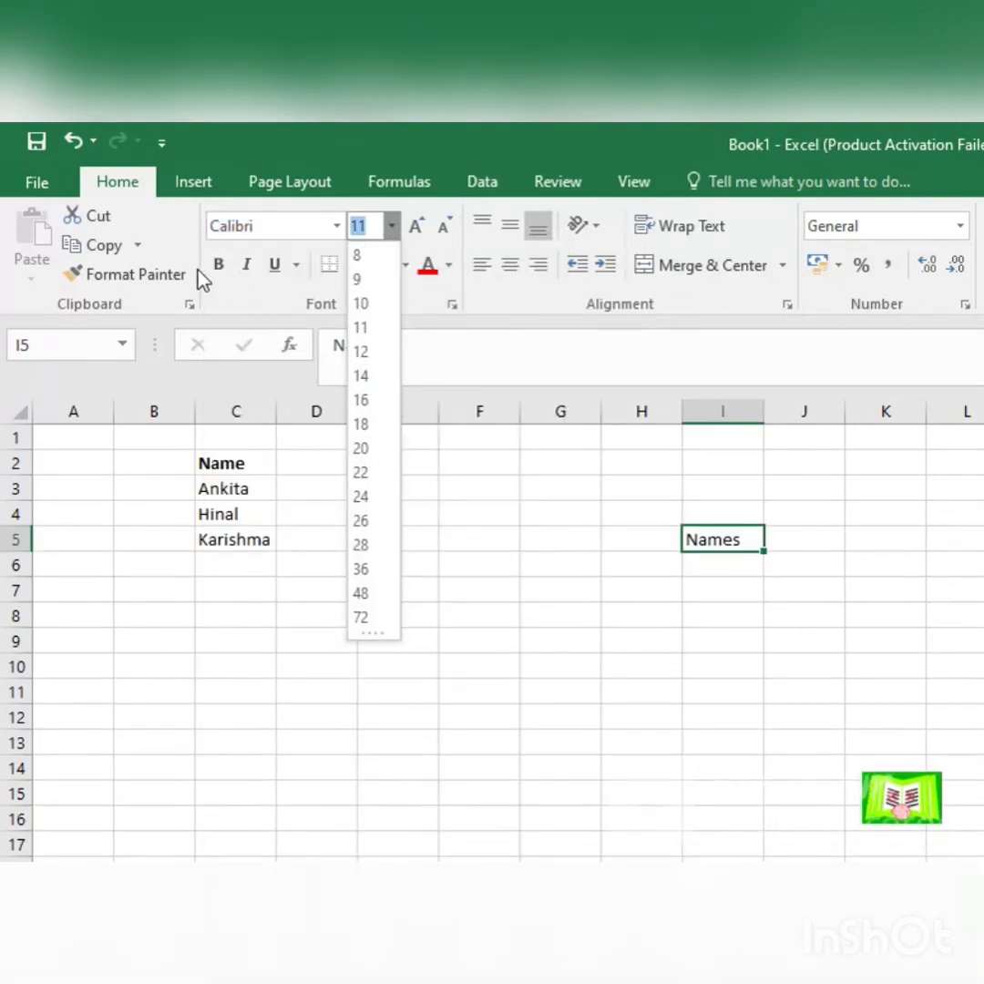
Step: Make Names in I5 bold, italic and underlined, and undo all three formats
left_click(218, 265)
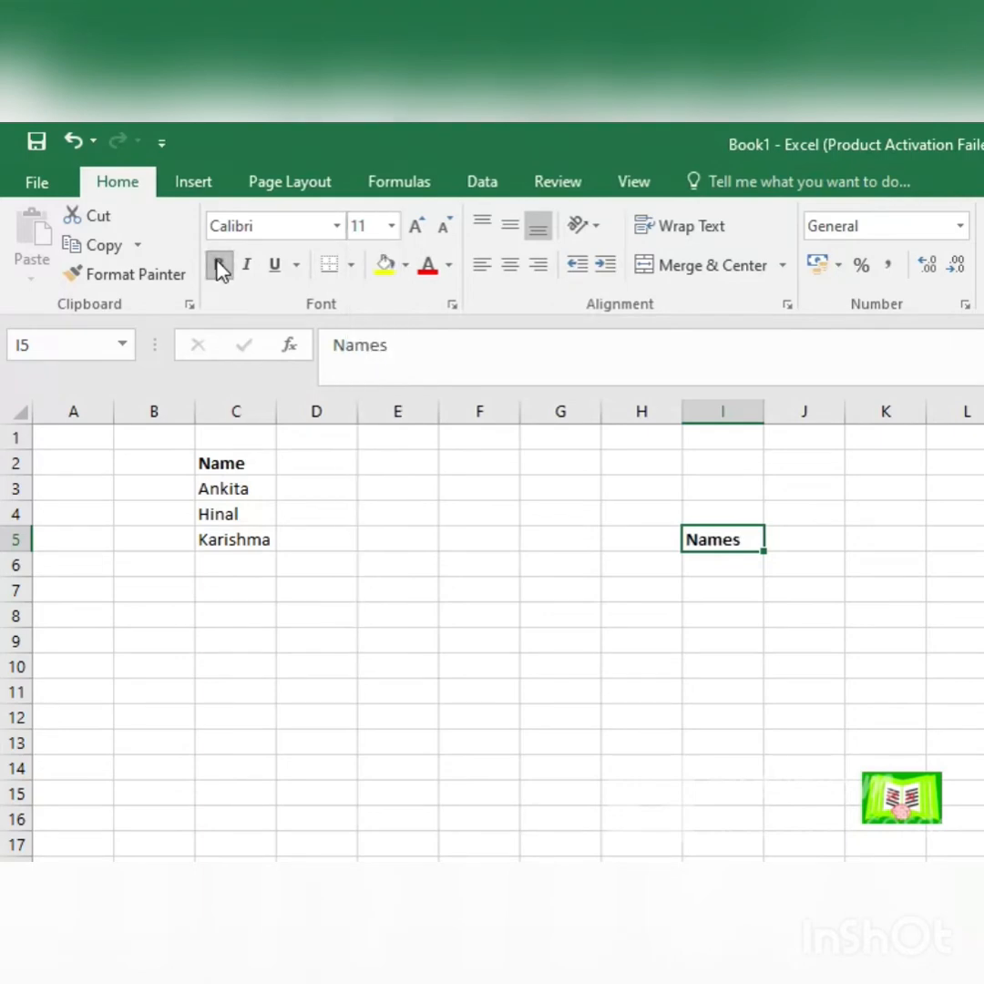
left_click(256, 273)
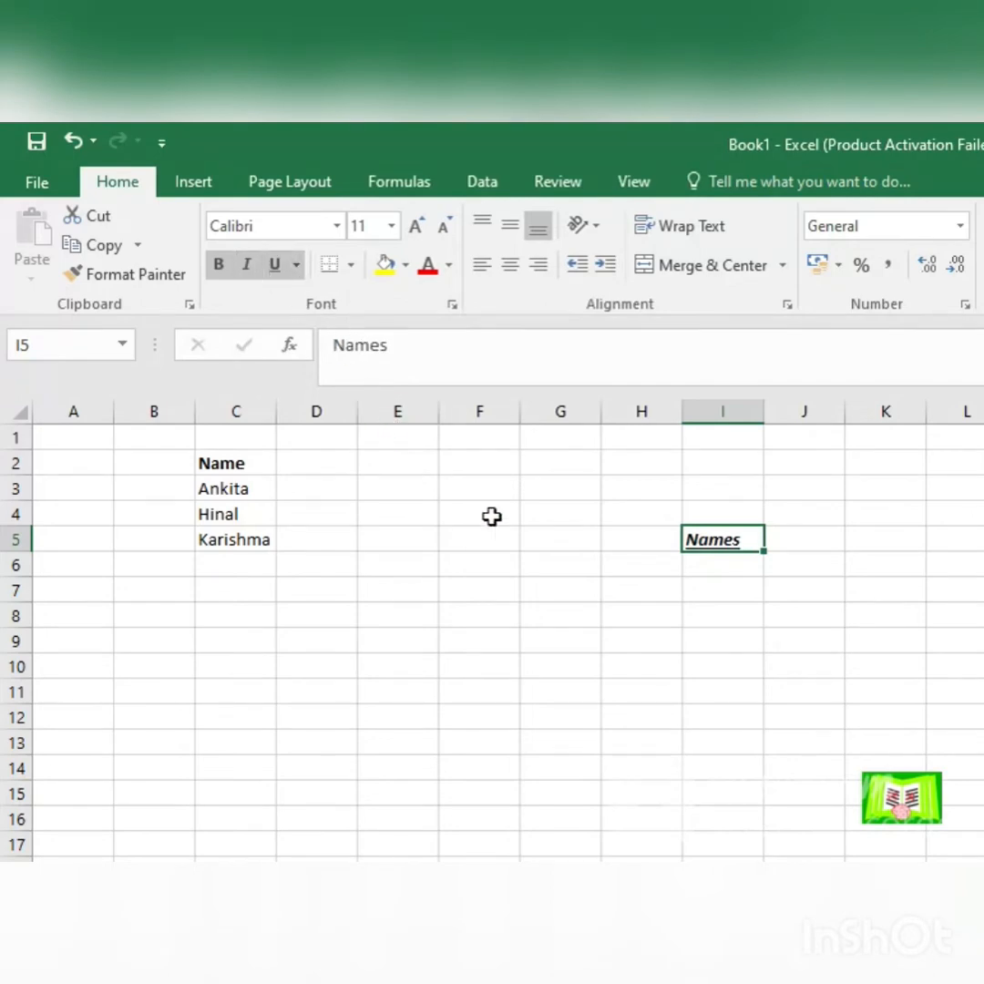
key("ctrl+z")
key("ctrl+z")
key("ctrl+z")
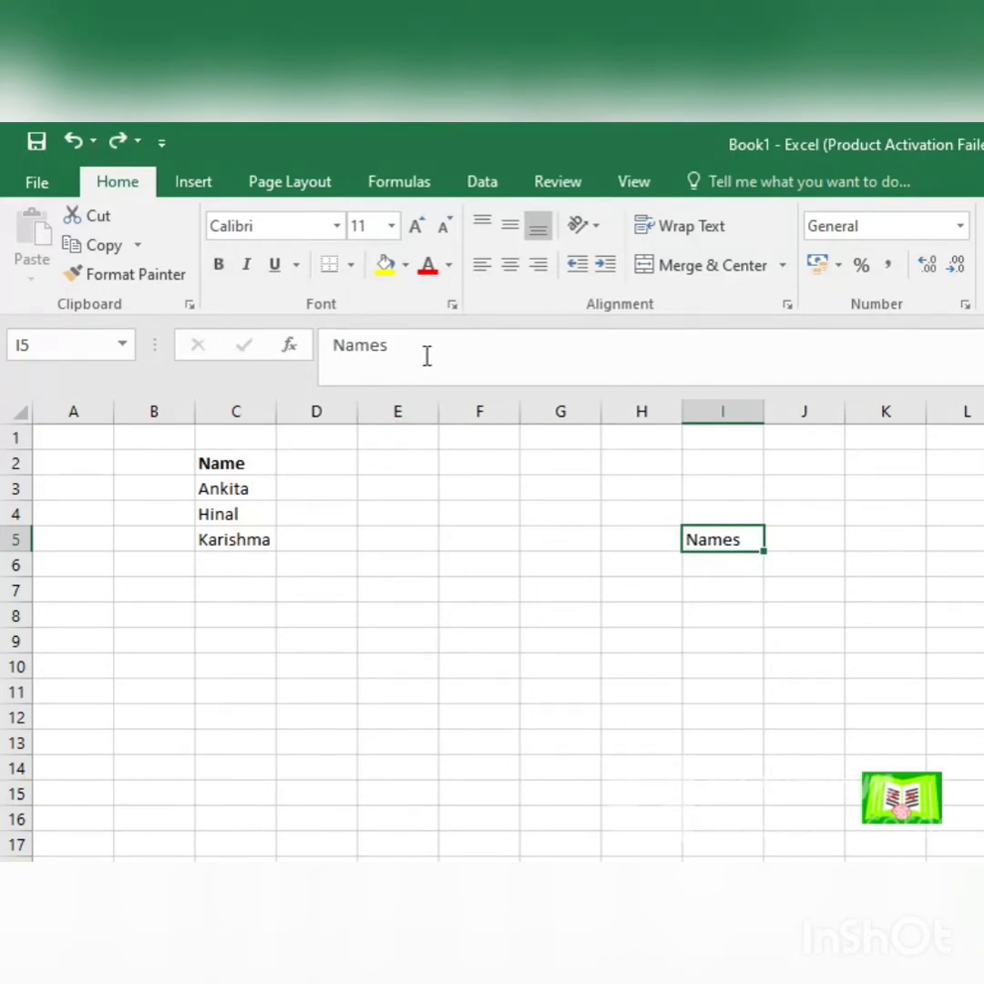
Step: Add a bottom border to cell I5
left_click(351, 266)
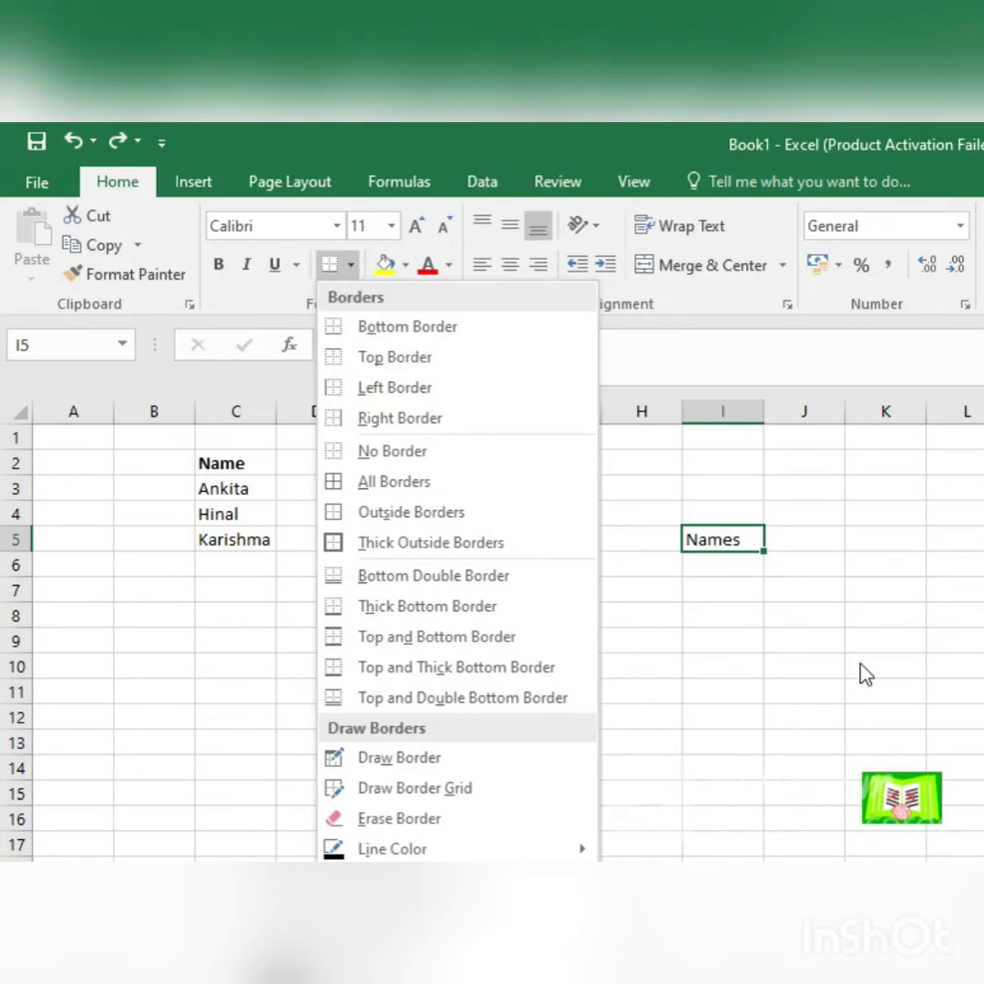
left_click(430, 329)
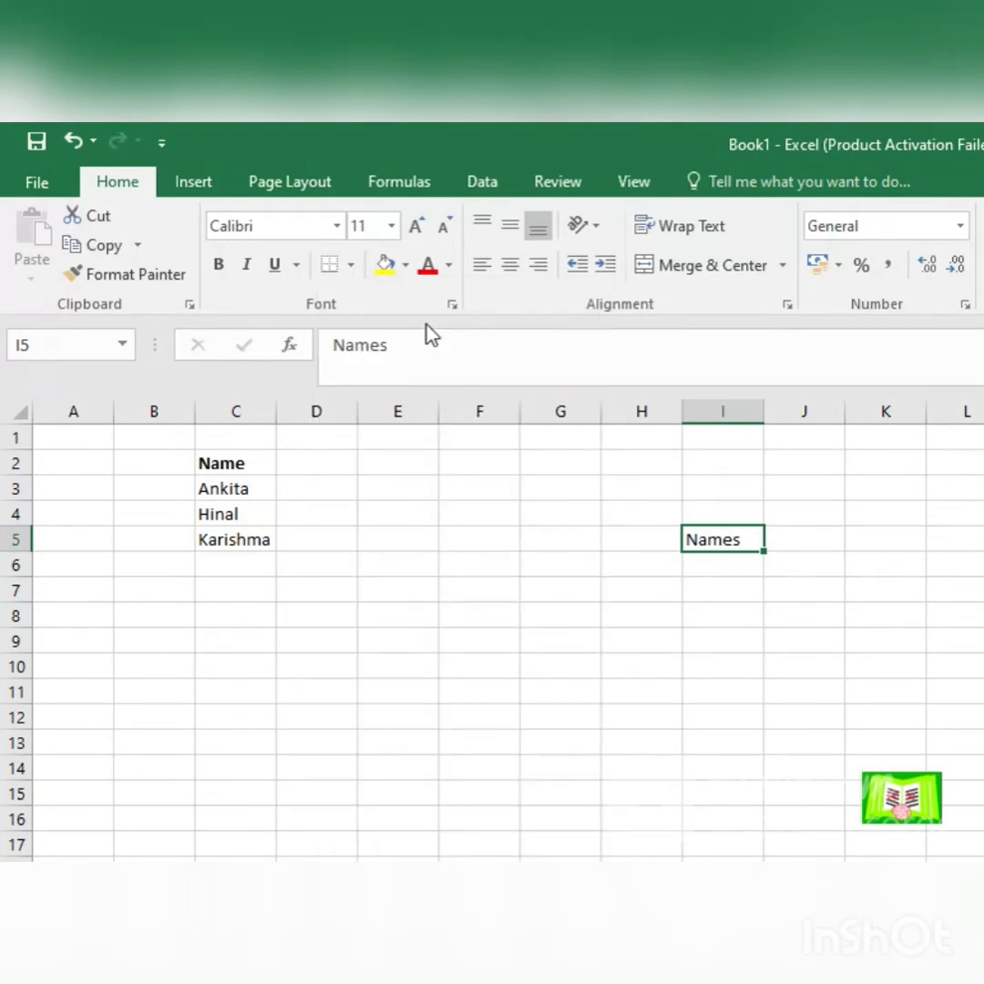
Step: Apply thick outside borders to cell I5 and undo them
left_click(351, 265)
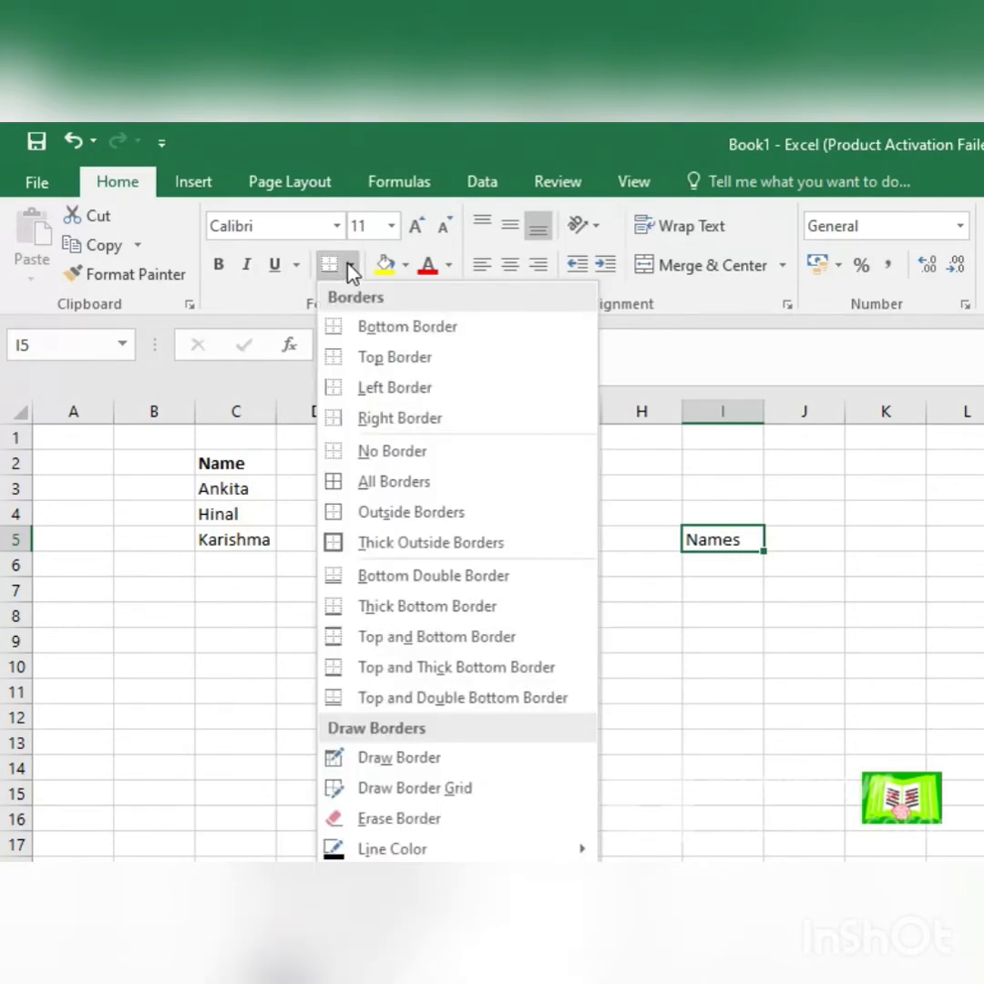
left_click(386, 543)
left_click(839, 629)
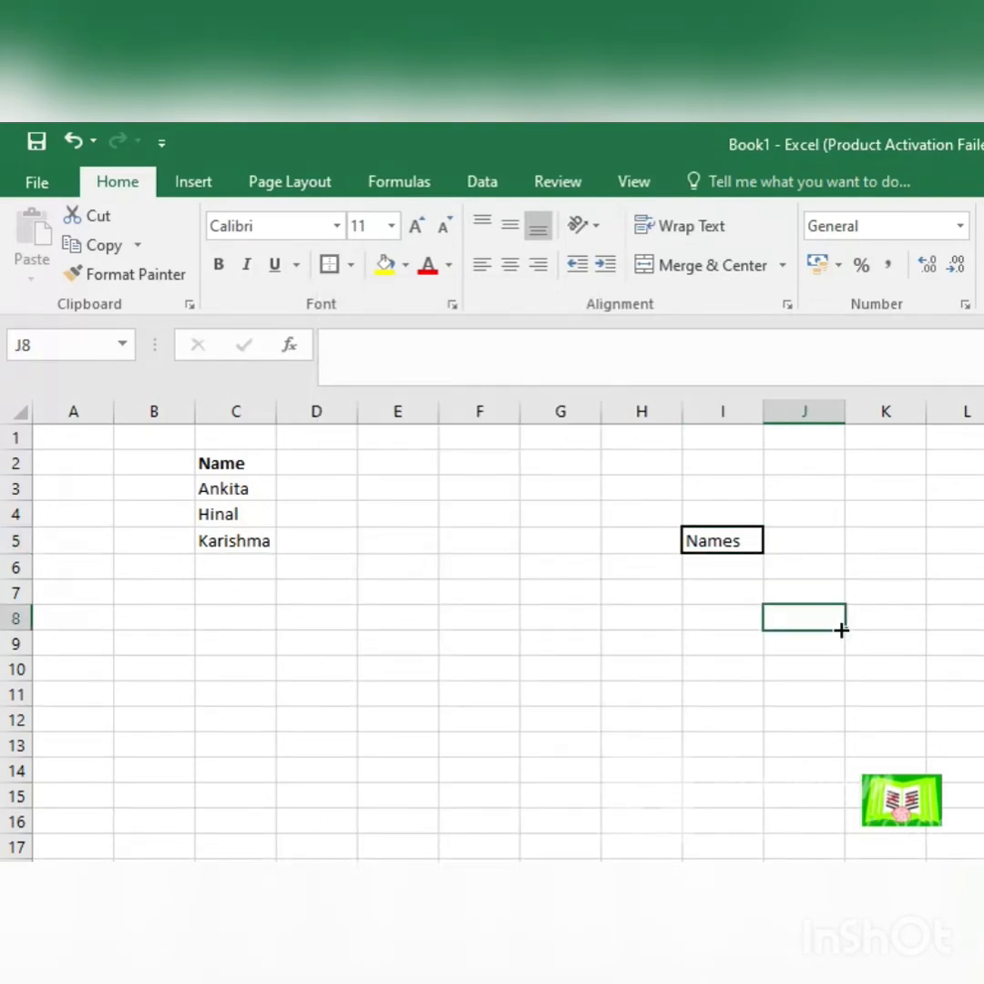
left_click(720, 539)
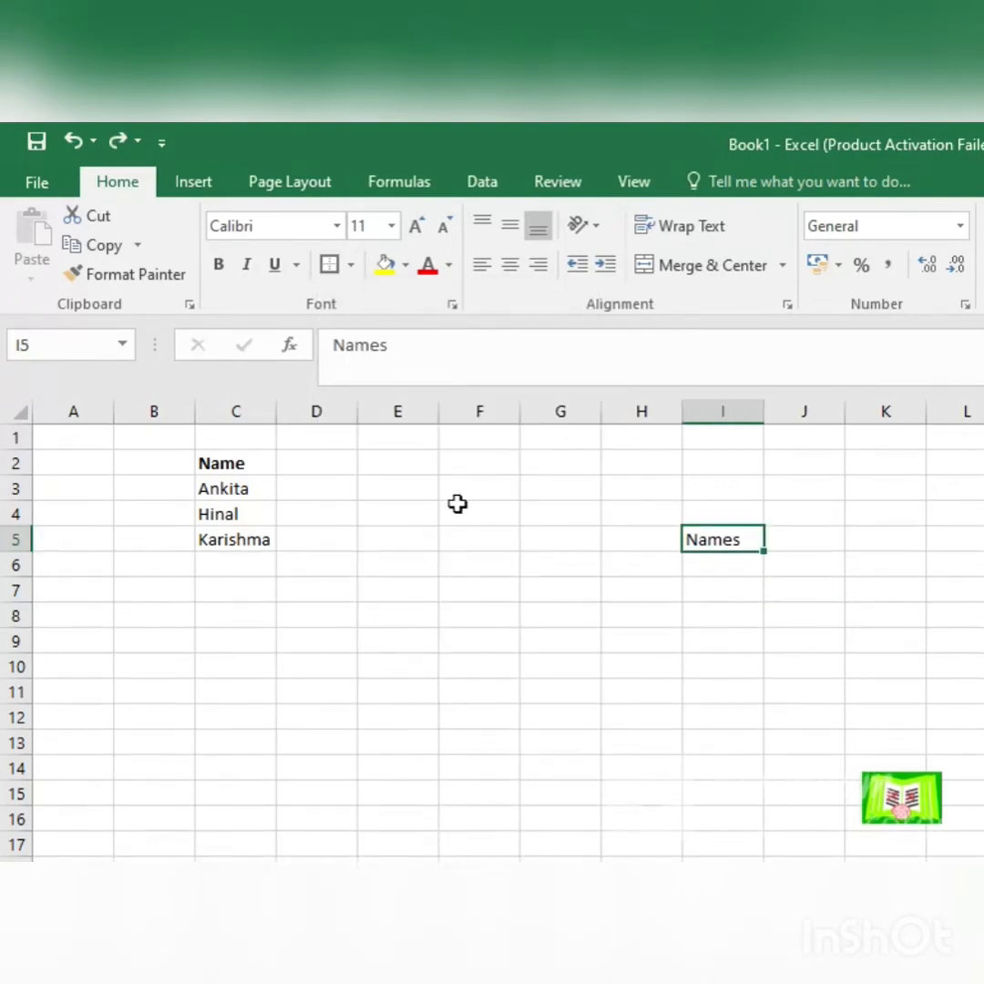
Step: Draw a border line beneath G6:H6, undo it, and leave border drawing by reapplying the bottom border to I5
left_click(351, 265)
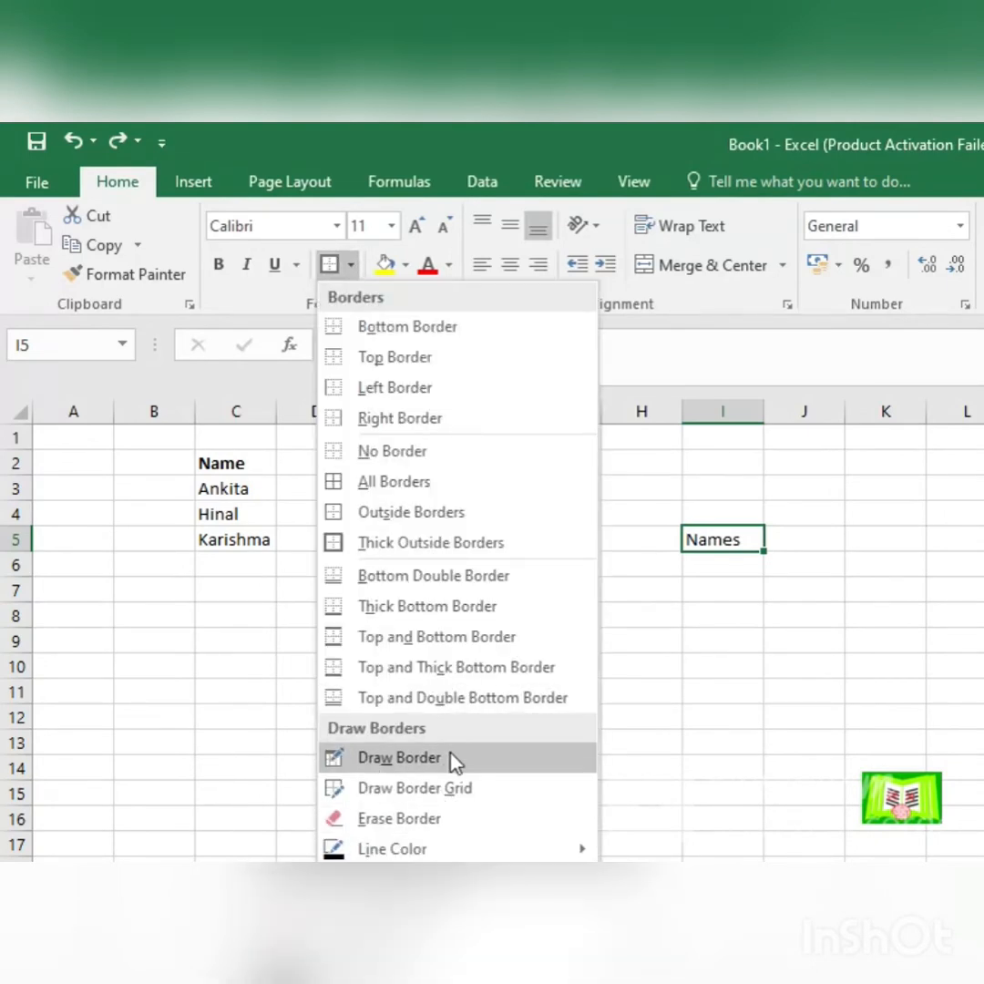
left_click(453, 758)
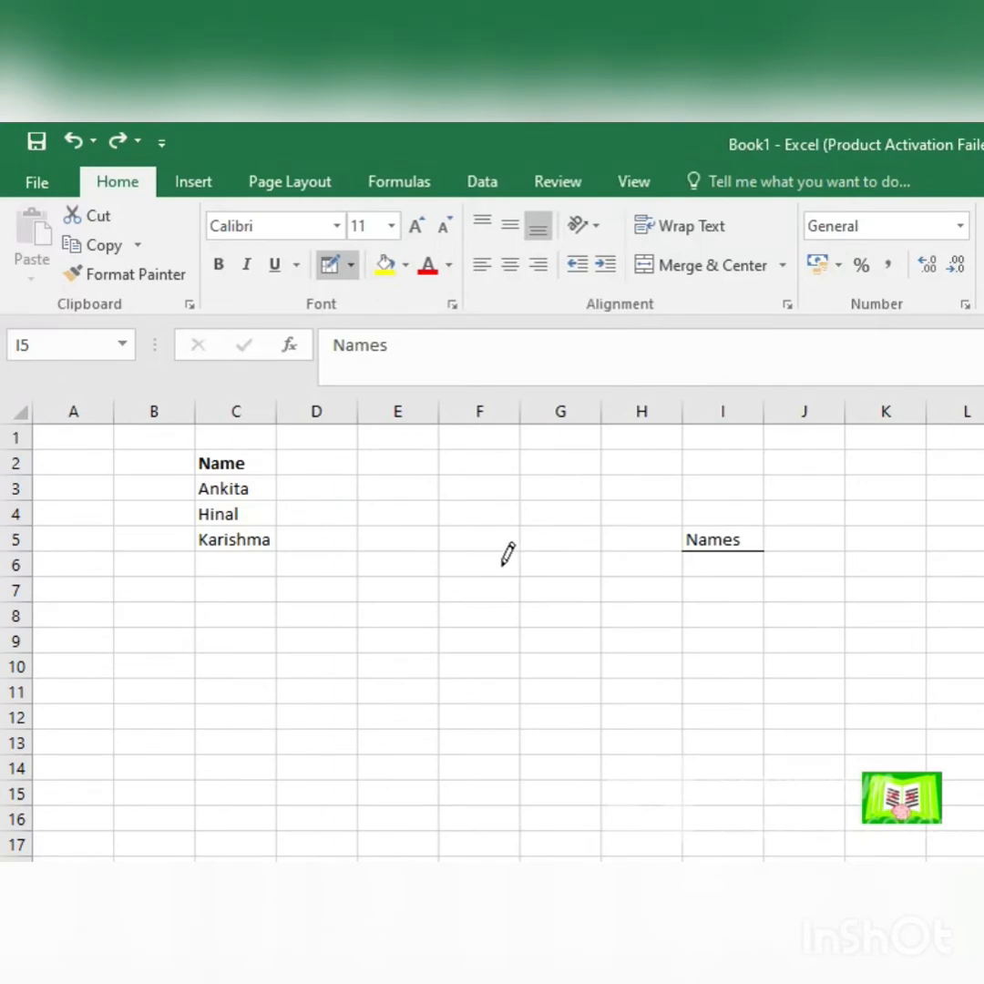
left_click_drag(522, 576, 604, 575)
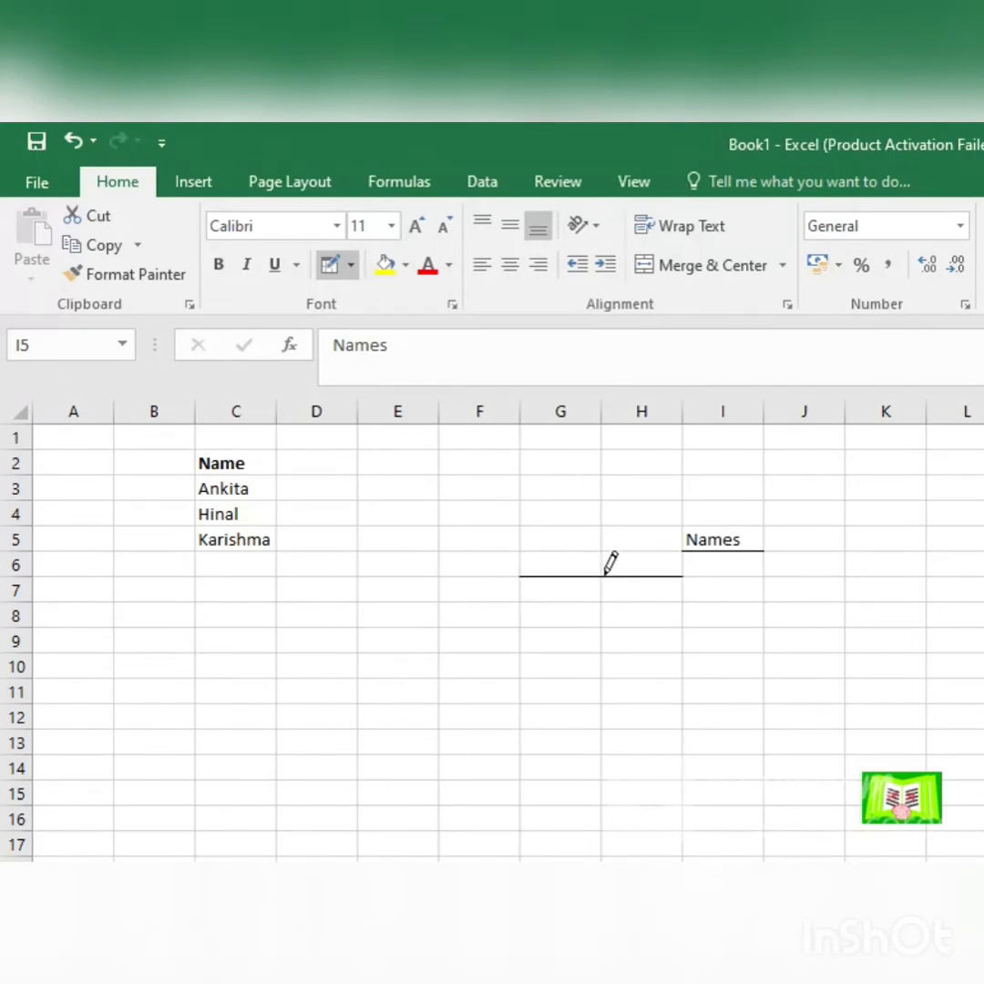
key("ctrl+z")
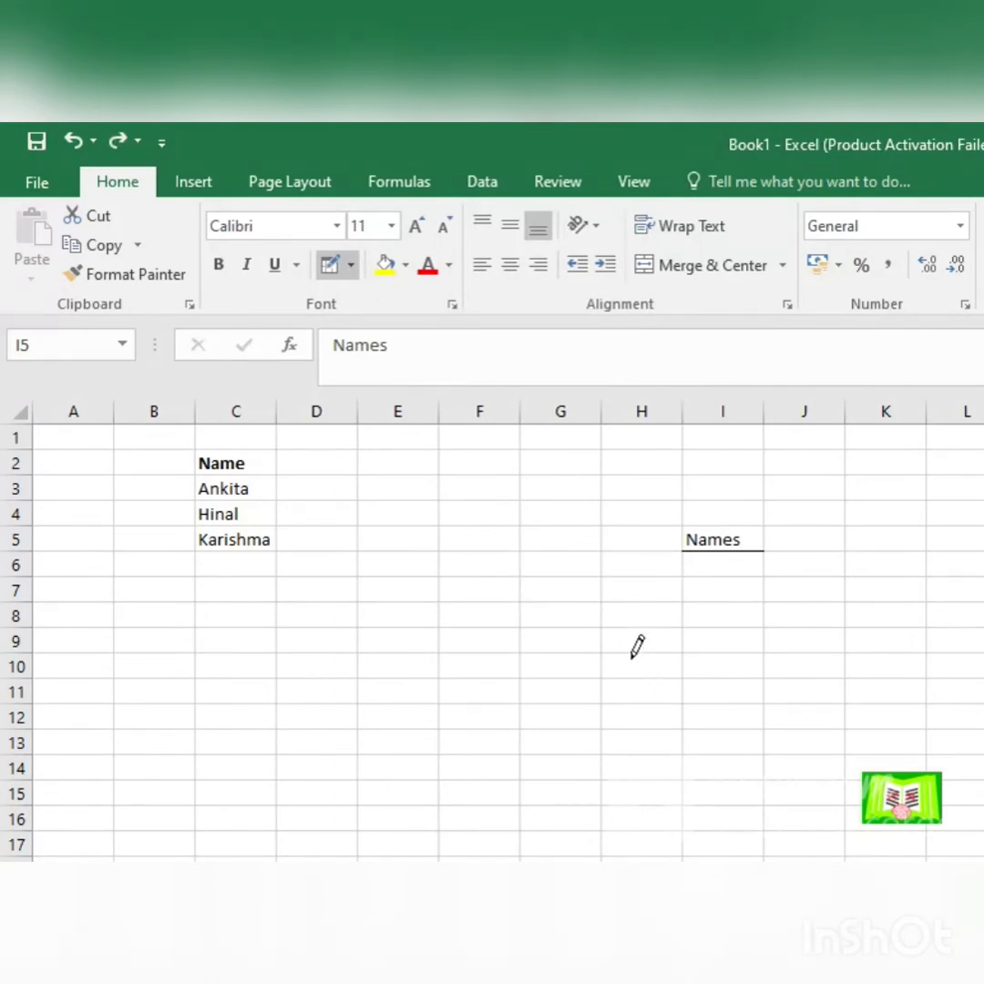
left_click(350, 264)
left_click(356, 321)
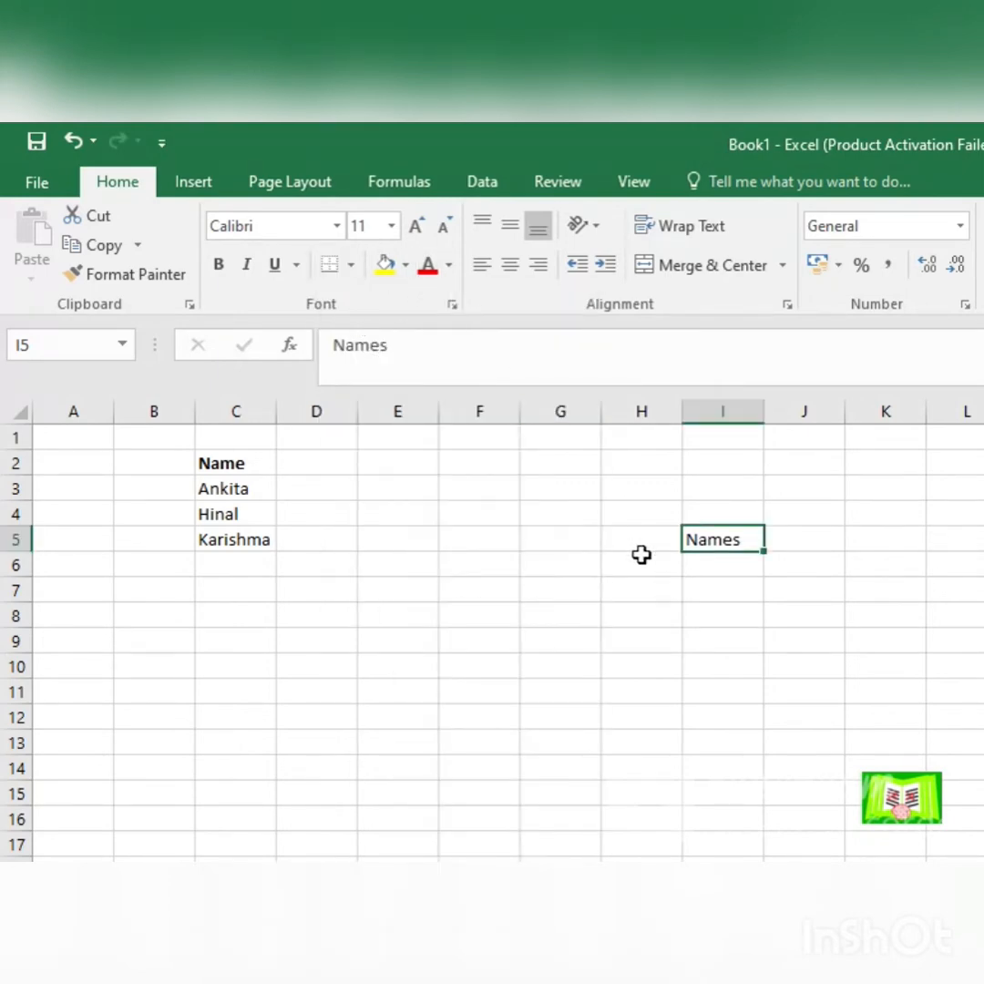
Step: Fill cell I5 with light orange and colour its text red
left_click(407, 265)
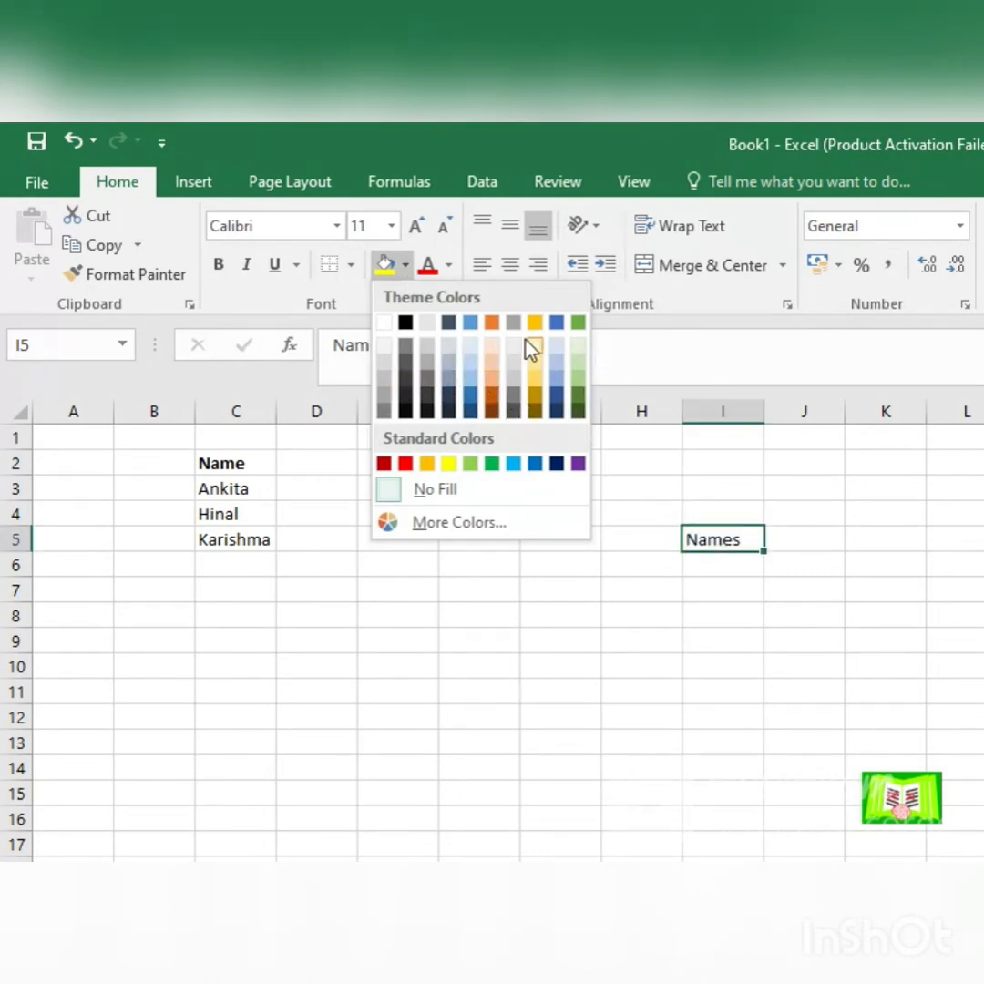
left_click(490, 382)
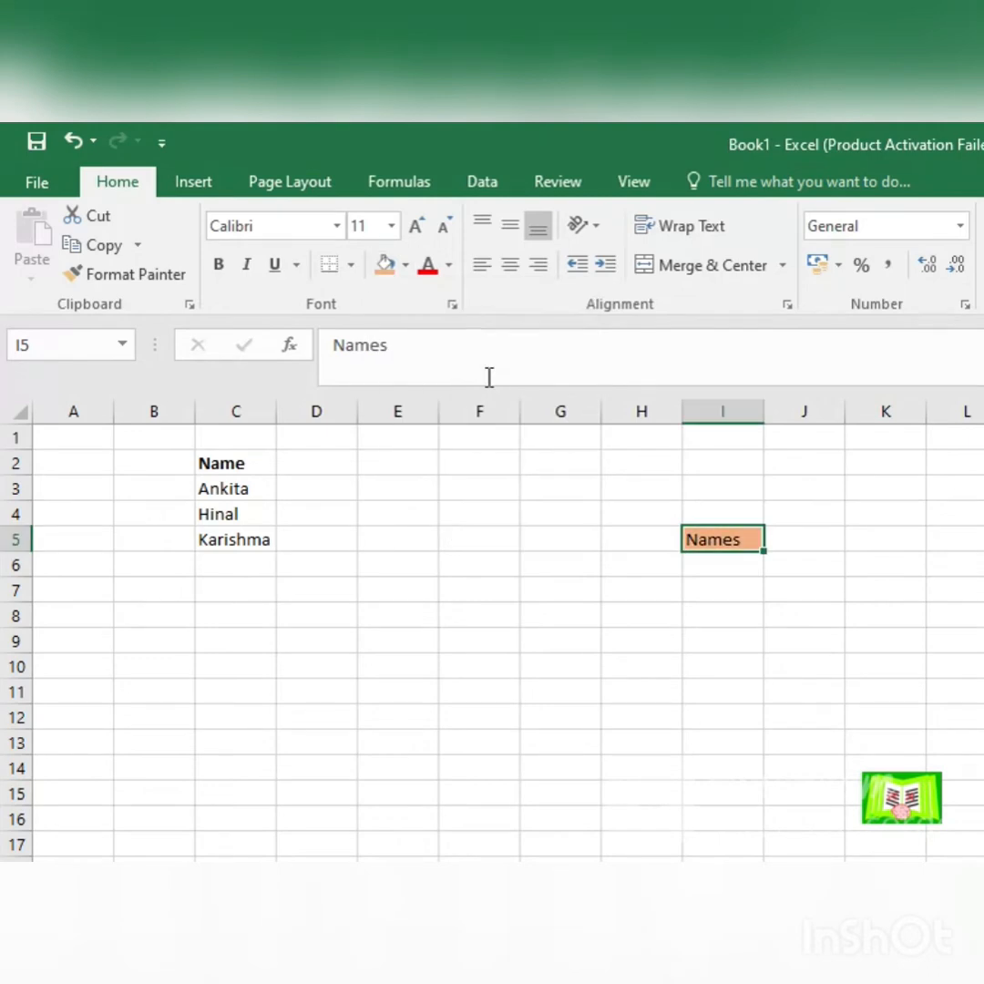
left_click(426, 271)
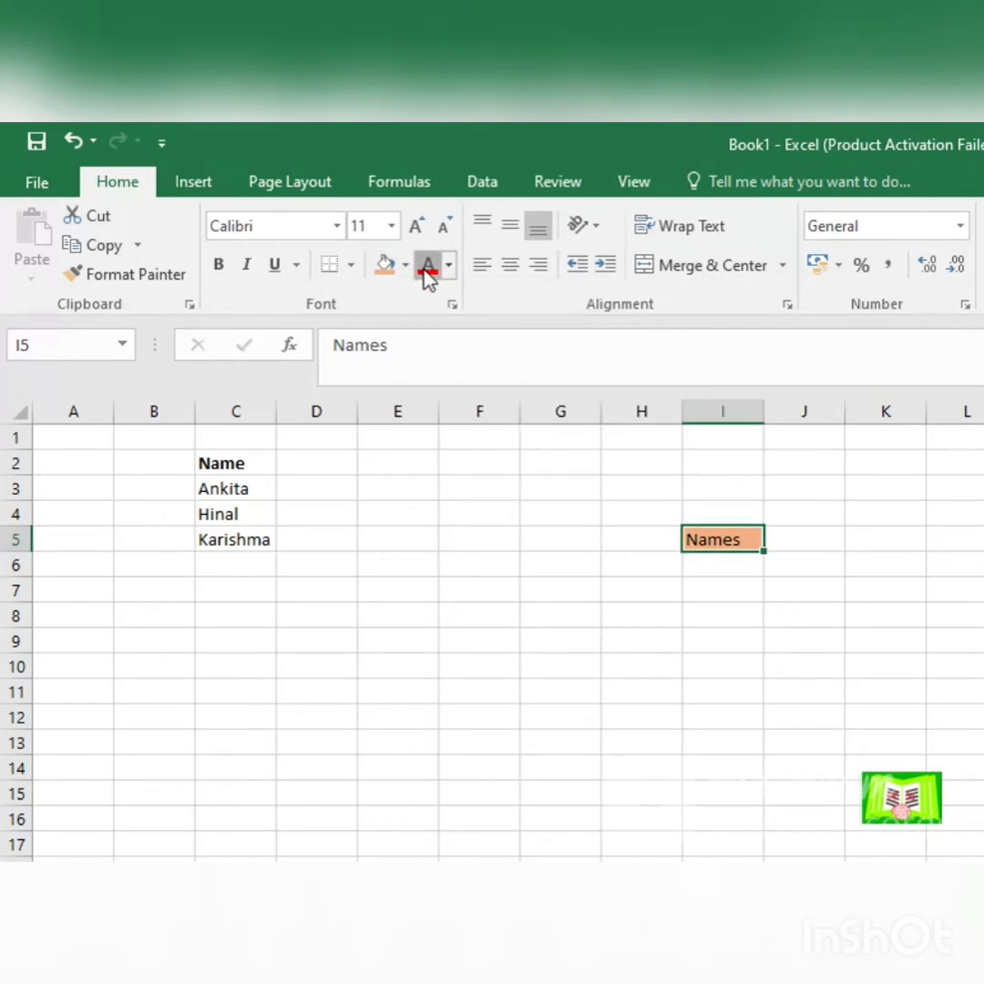
Step: Enlarge the Names text in I5 stepwise to font size 26
left_click(422, 225)
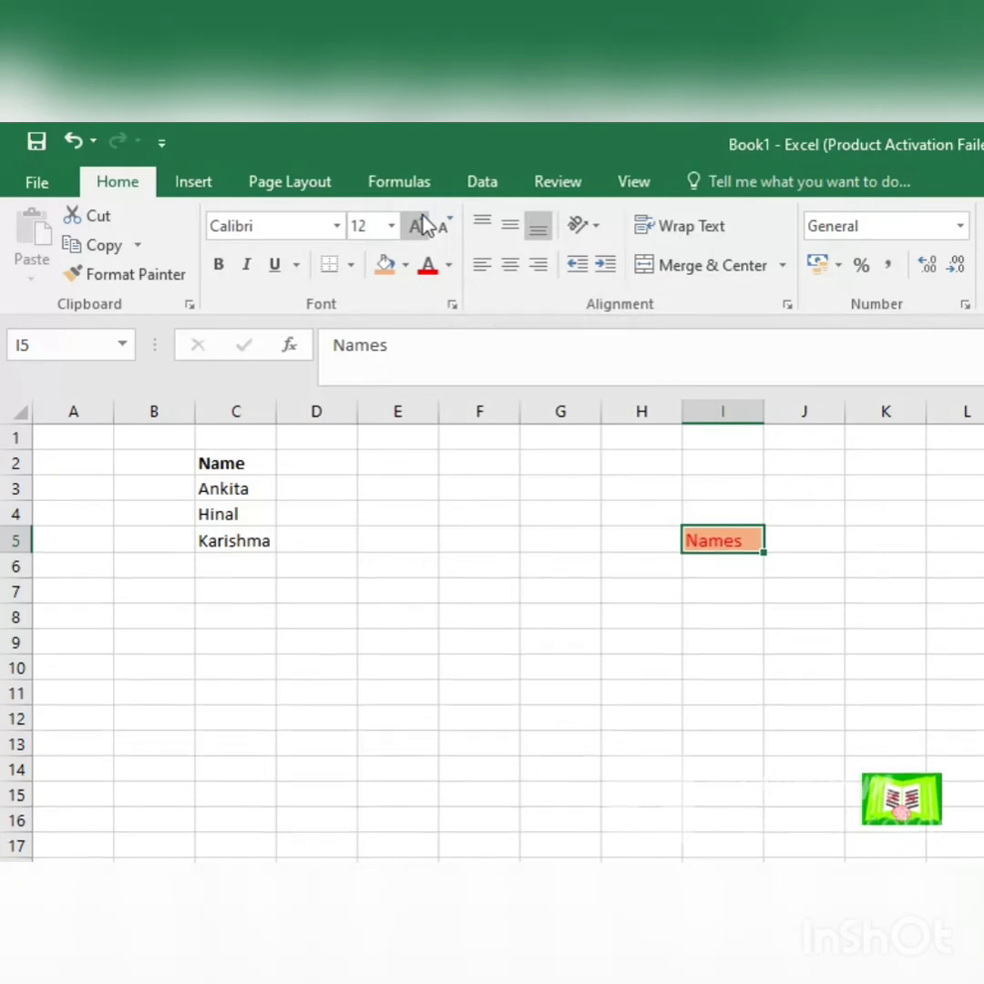
left_click(422, 225)
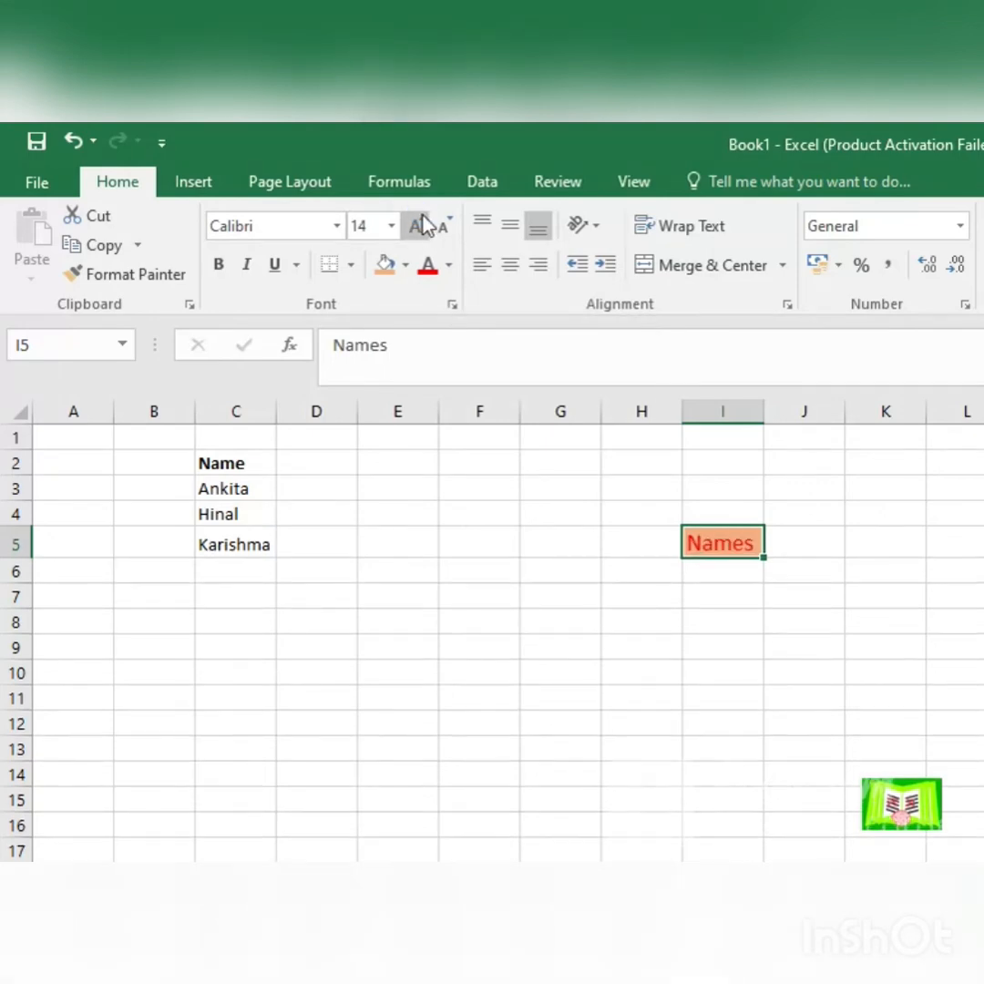
left_click(422, 225)
left_click(422, 225)
left_click(422, 225)
left_click(422, 225)
left_click(422, 225)
left_click(422, 225)
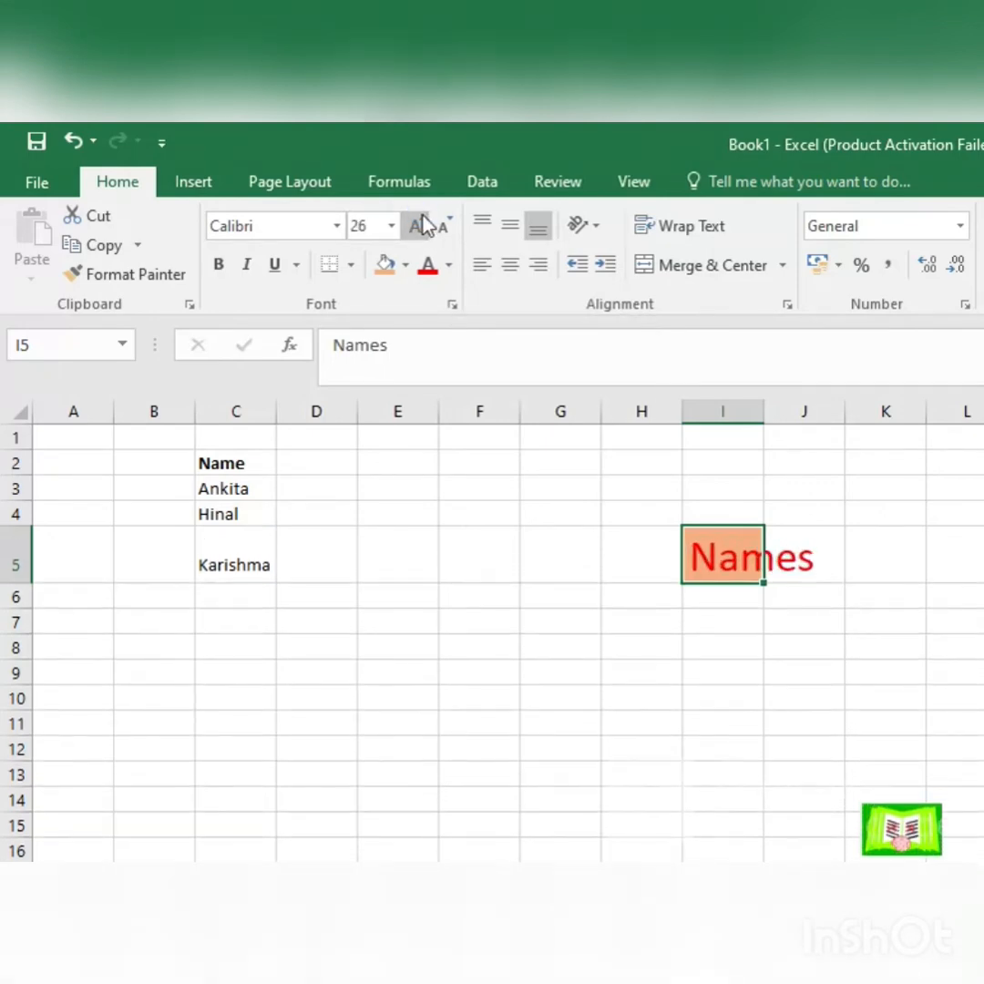
Step: Shrink the Names text in I5 stepwise to font size 12
left_click(444, 225)
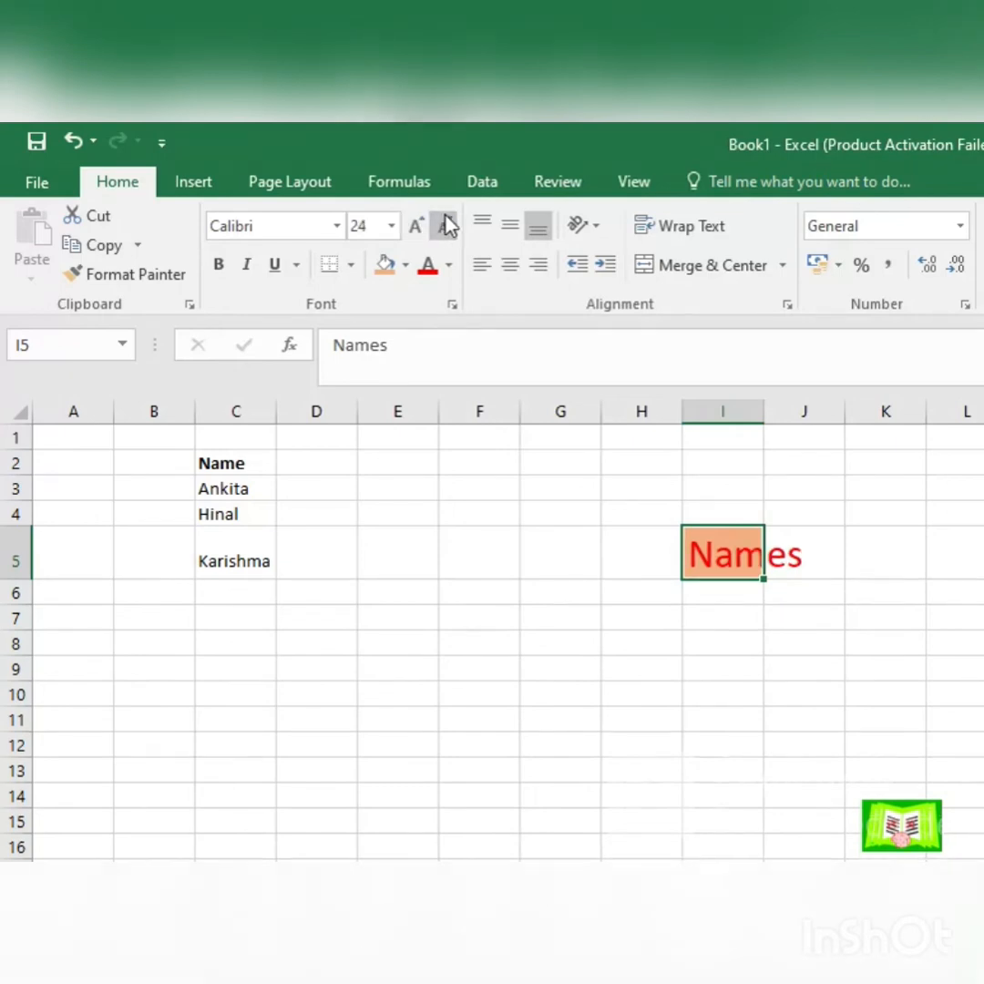
left_click(444, 225)
left_click(444, 225)
left_click(444, 225)
left_click(445, 225)
left_click(445, 225)
left_click(444, 225)
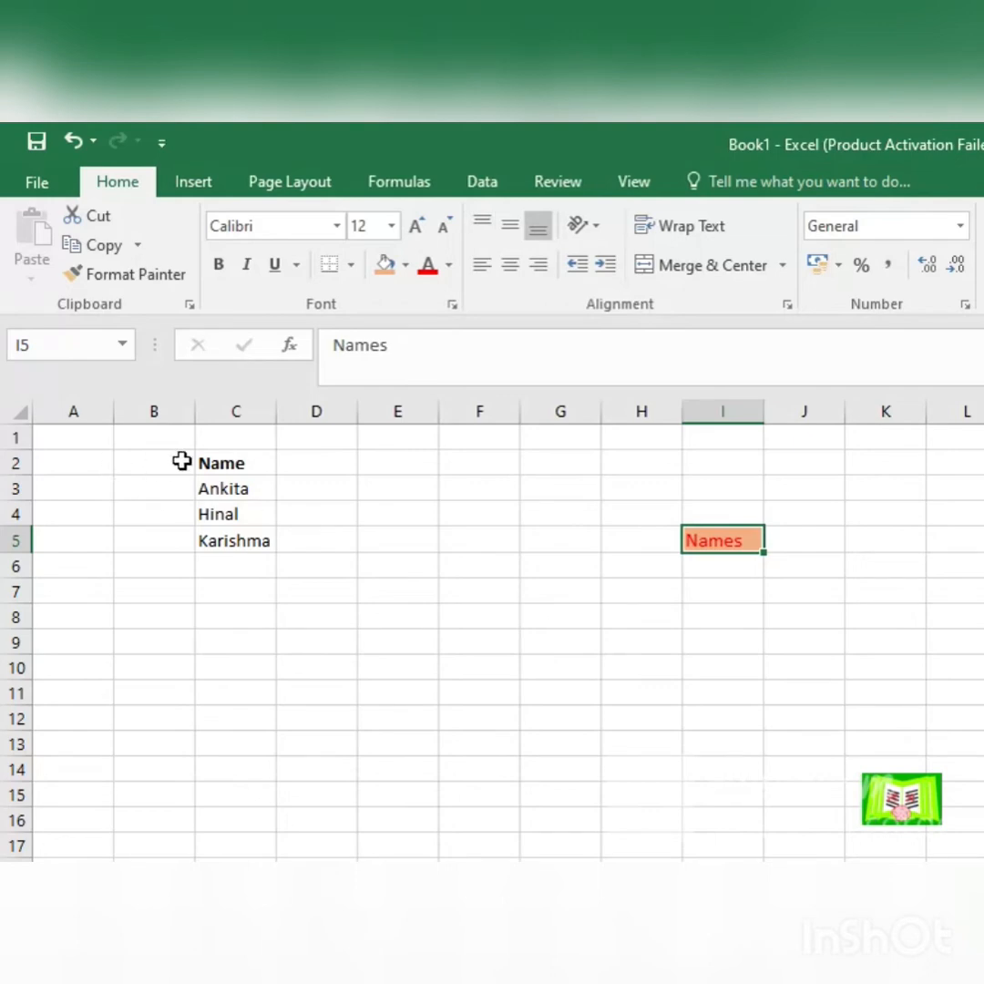
Step: Widen column C to about three times its width and try vertical alignments on C2:C5, finishing with Middle Align
left_click_drag(212, 462, 266, 540)
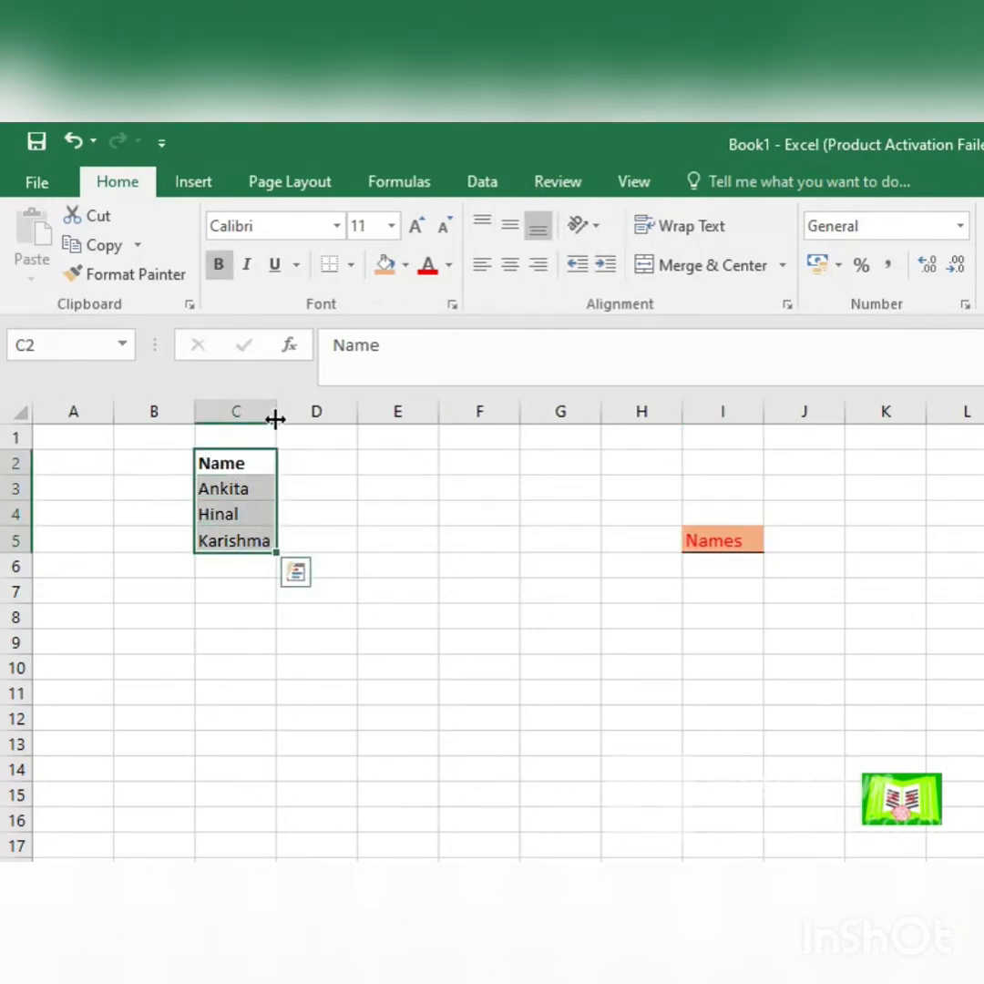
left_click_drag(275, 418, 434, 441)
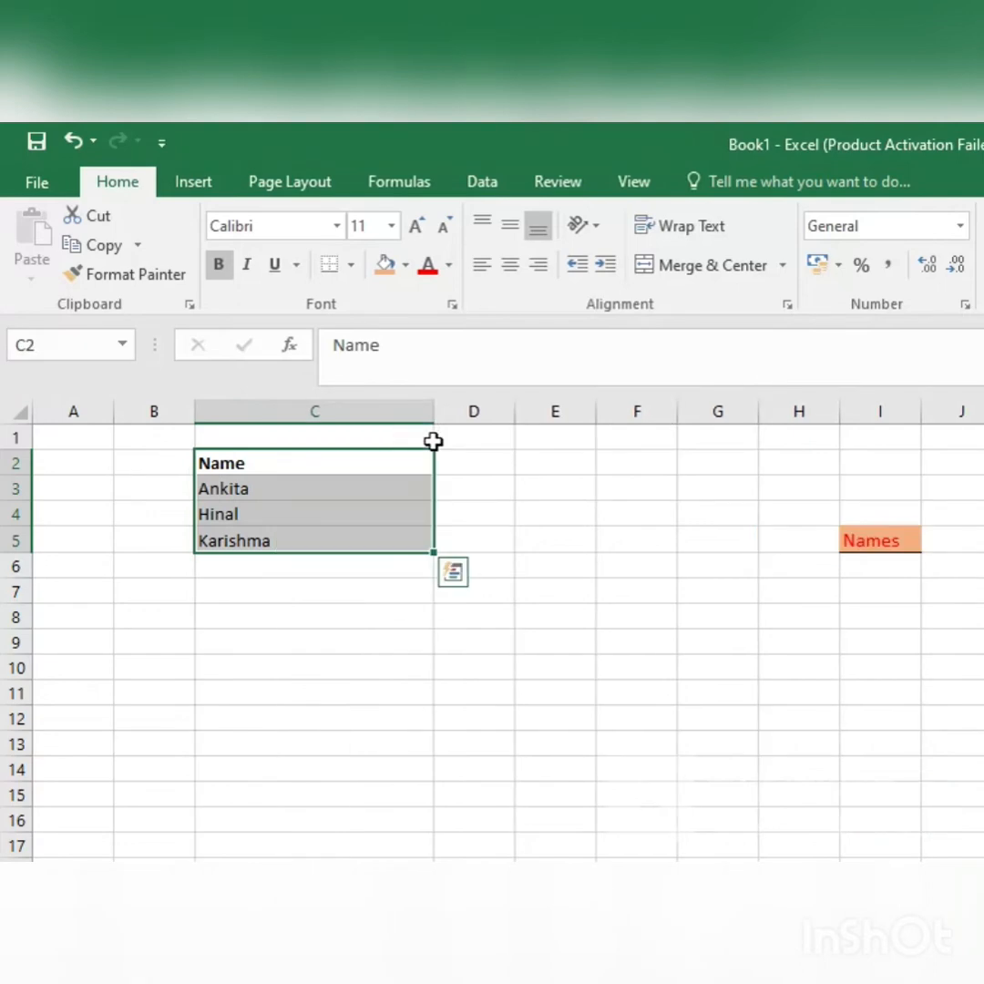
left_click(482, 227)
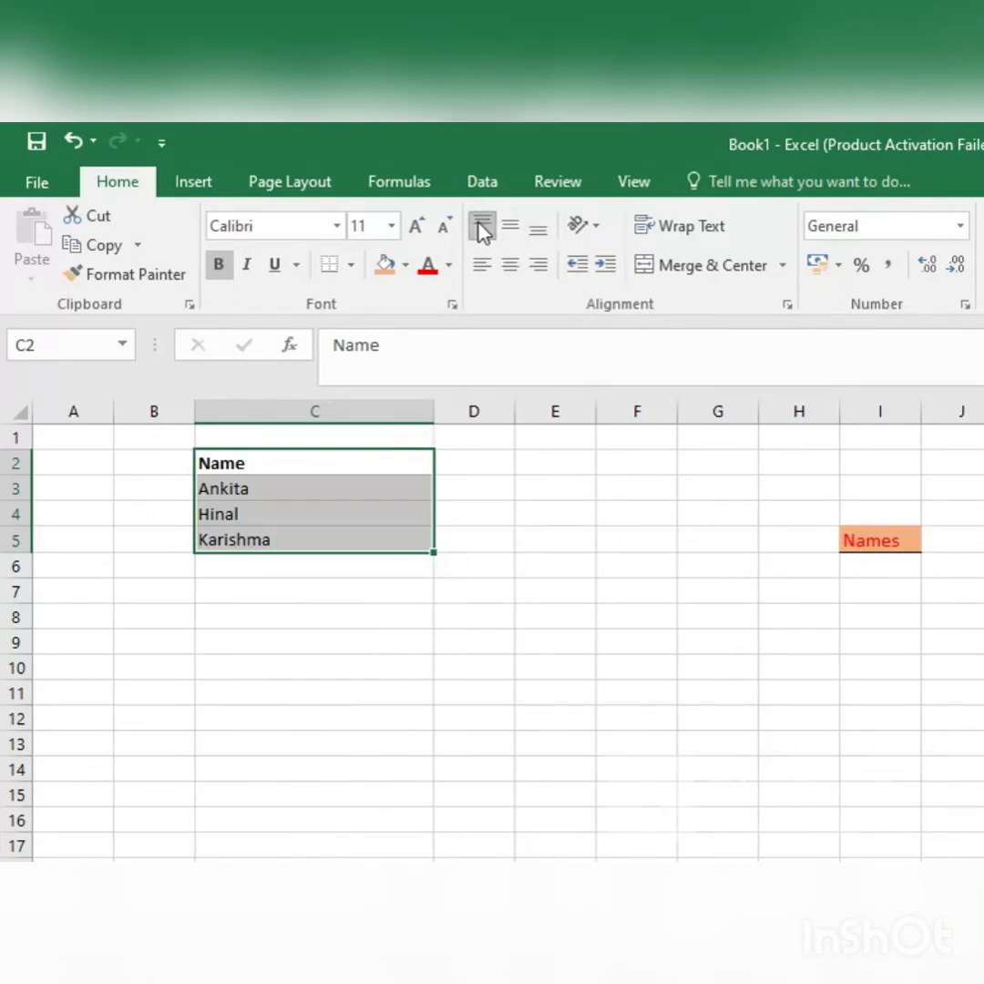
left_click(510, 227)
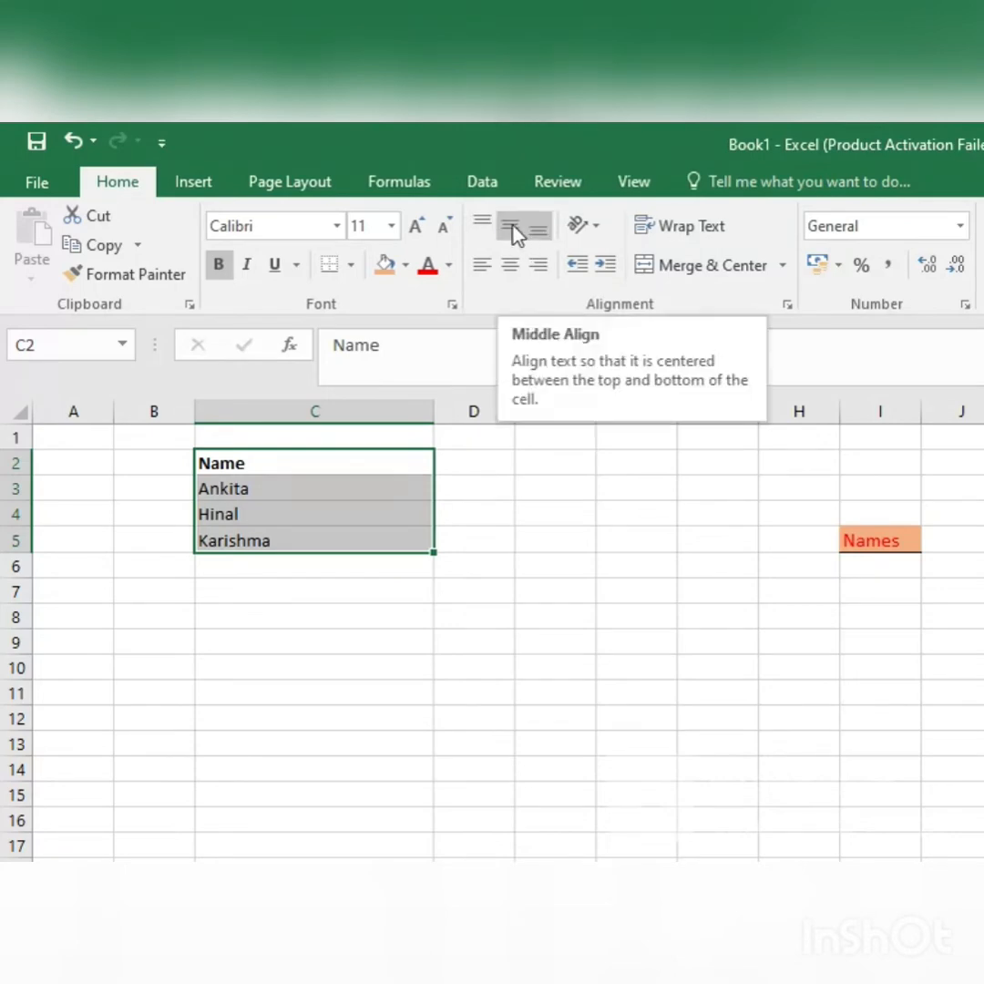
left_click(513, 226)
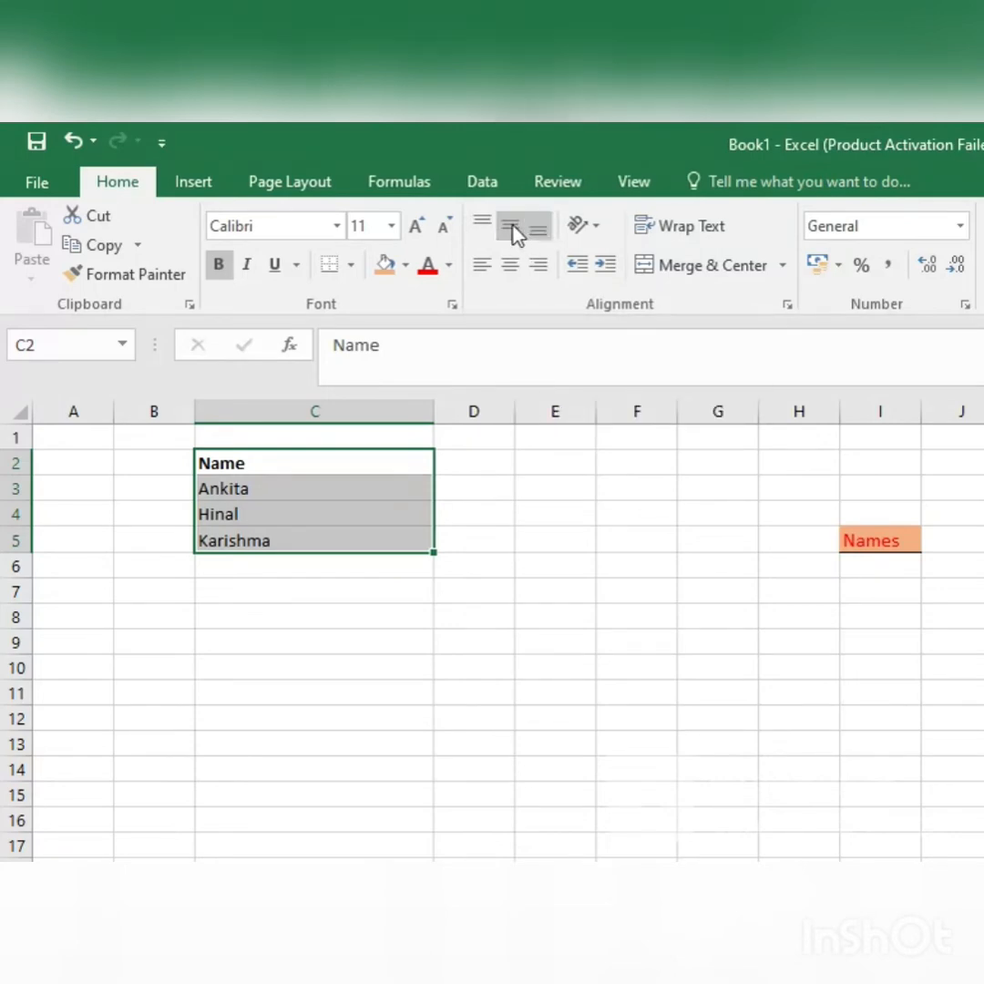
left_click(508, 276)
left_click(507, 276)
left_click(483, 225)
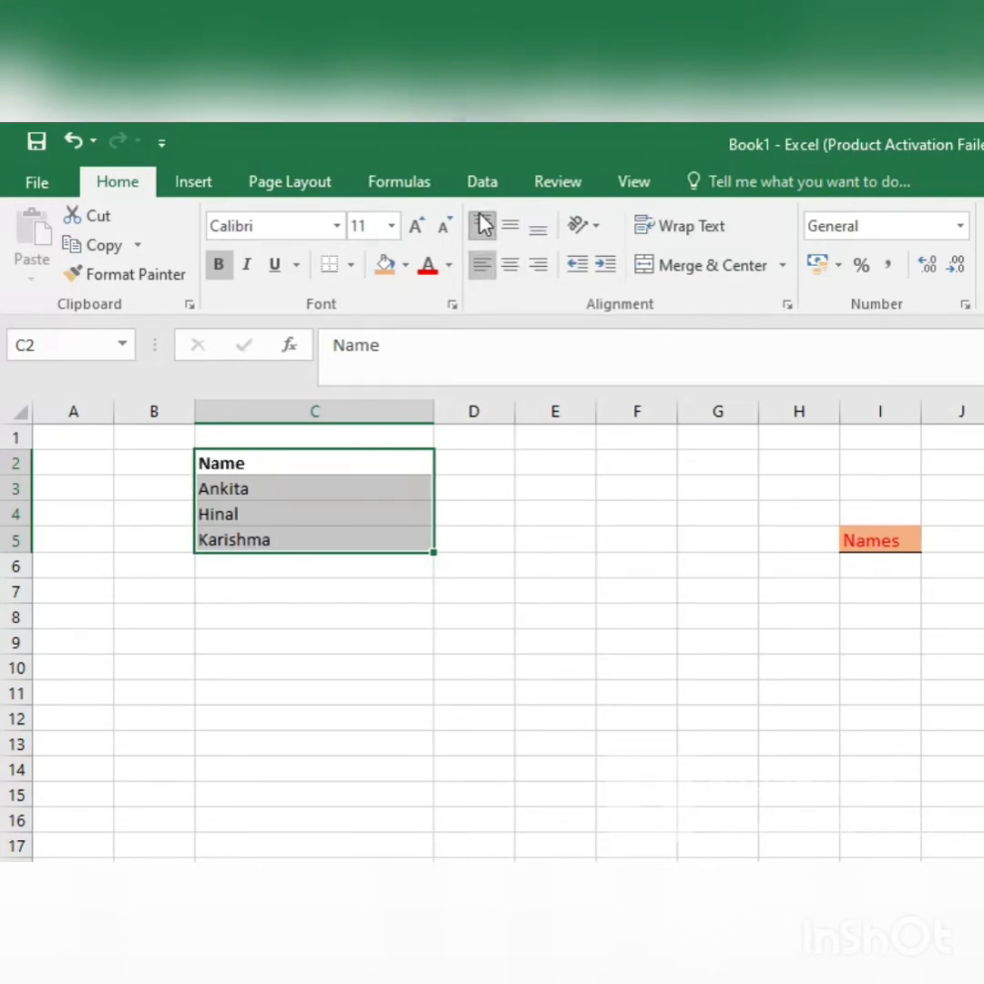
left_click(519, 224)
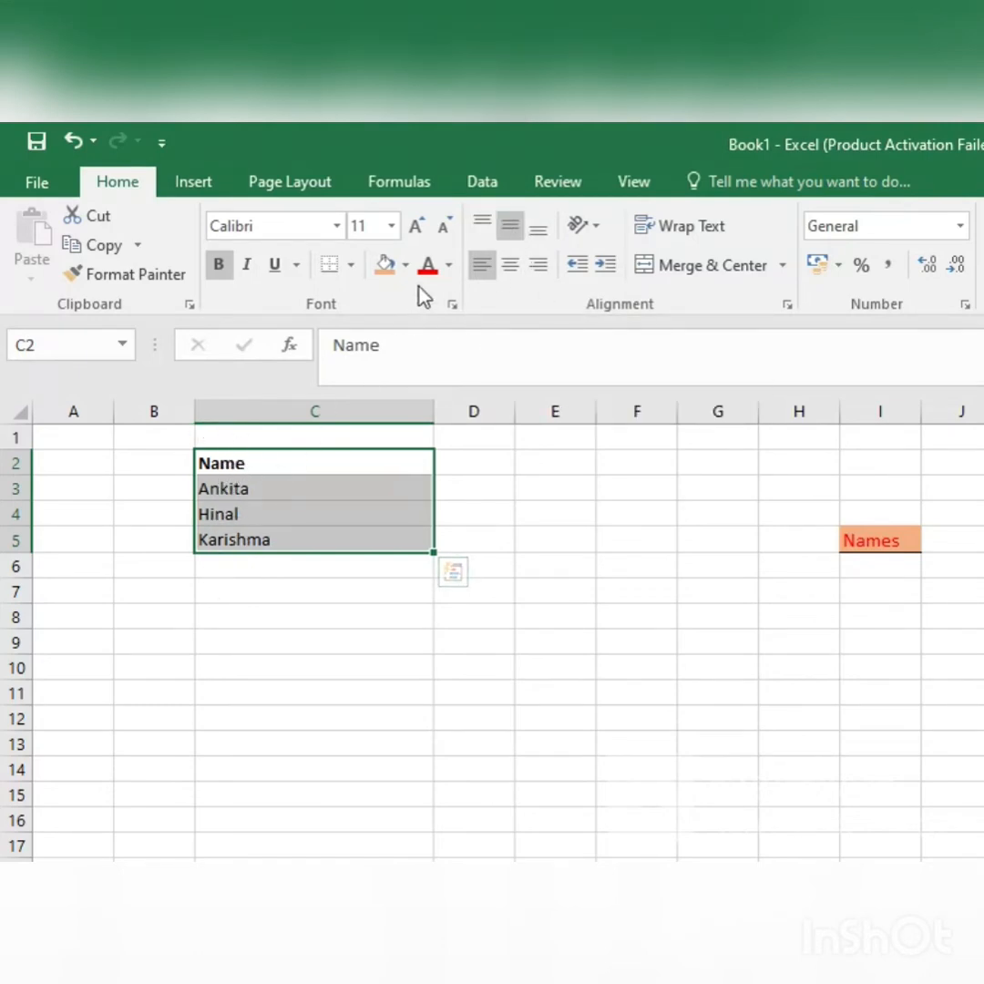
Step: Align the entries in C2:C5 right, return them to the left, and finish with them centred horizontally
left_click(502, 279)
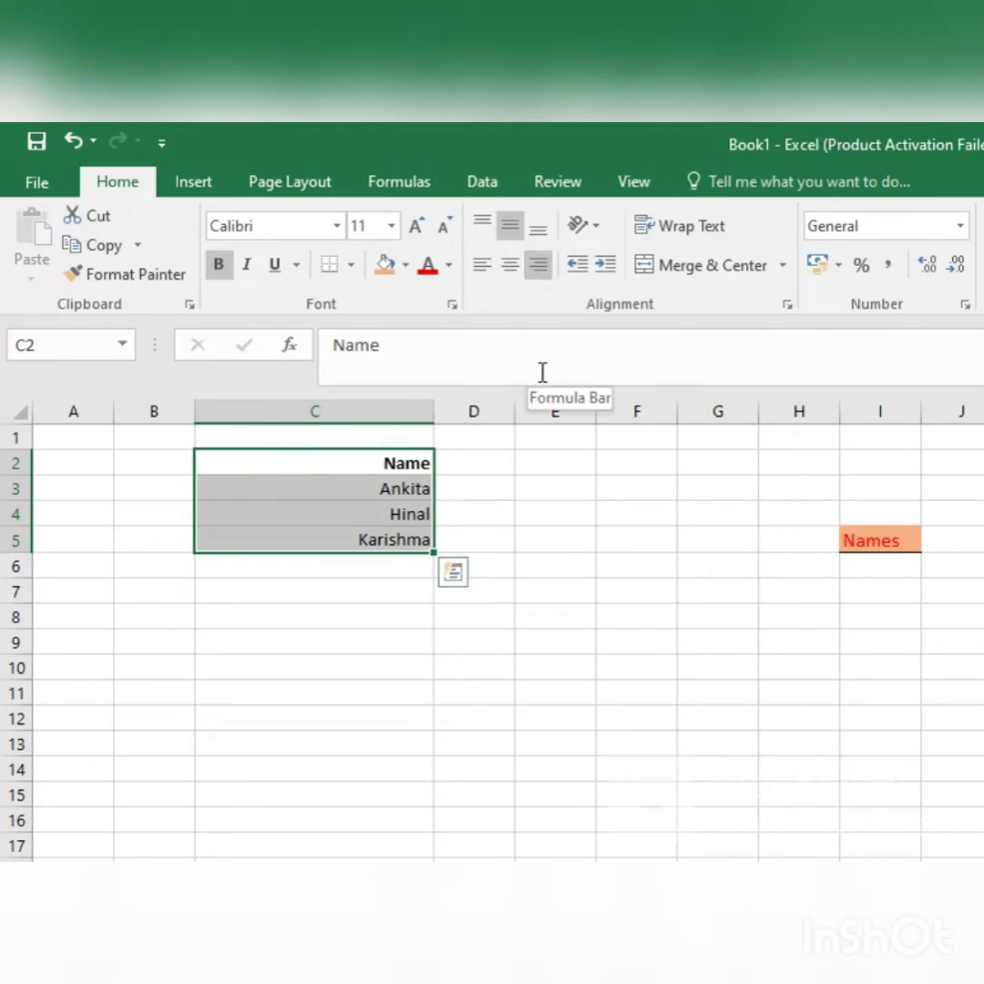
key("alt+h")
key("a")
key("l")
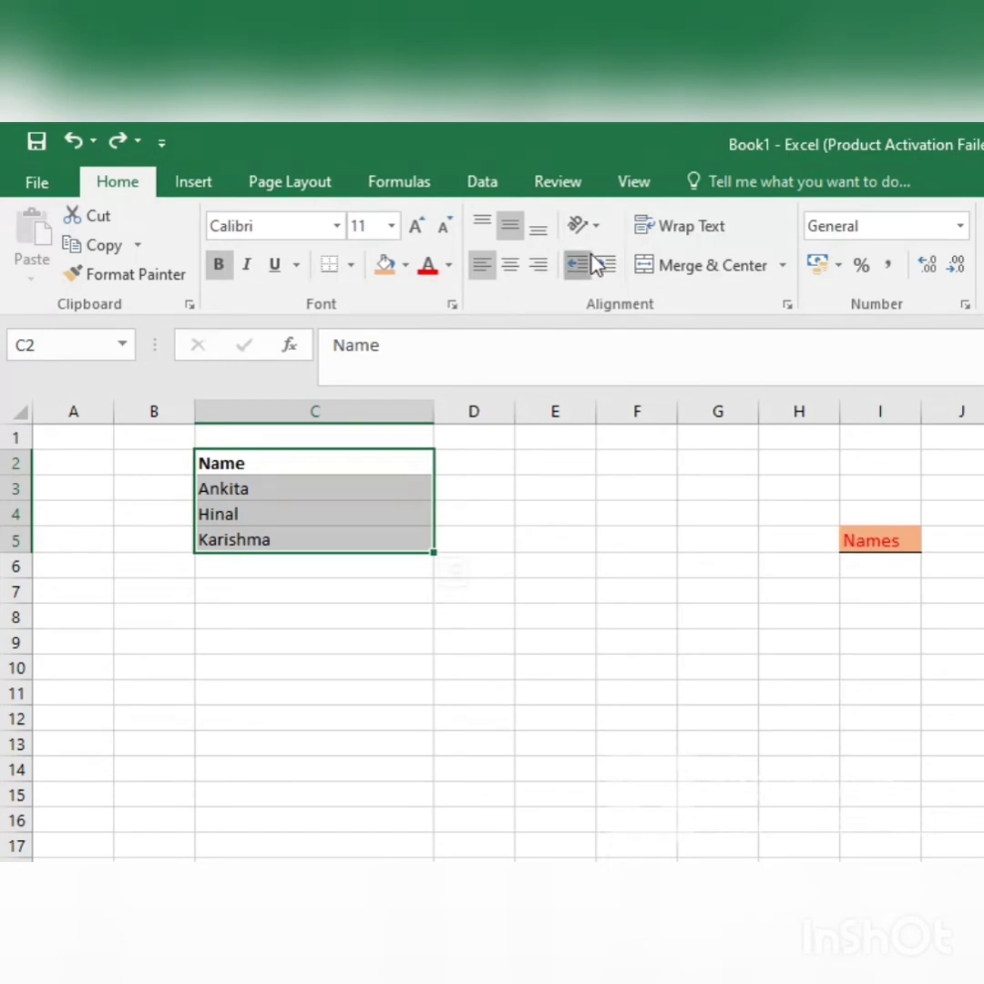
left_click(512, 268)
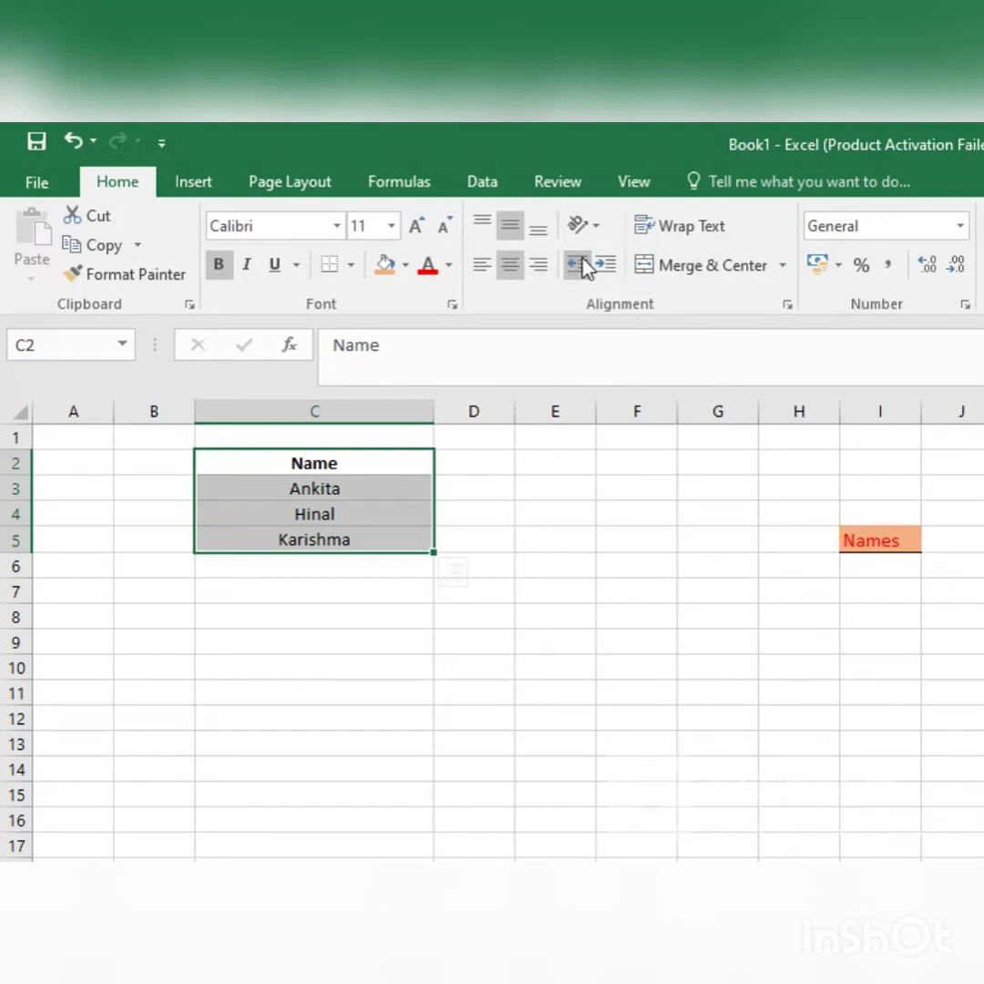
Step: Increase the indent of C2:C5, right-align the entries, decrease the indent, and centre them again
left_click(616, 270)
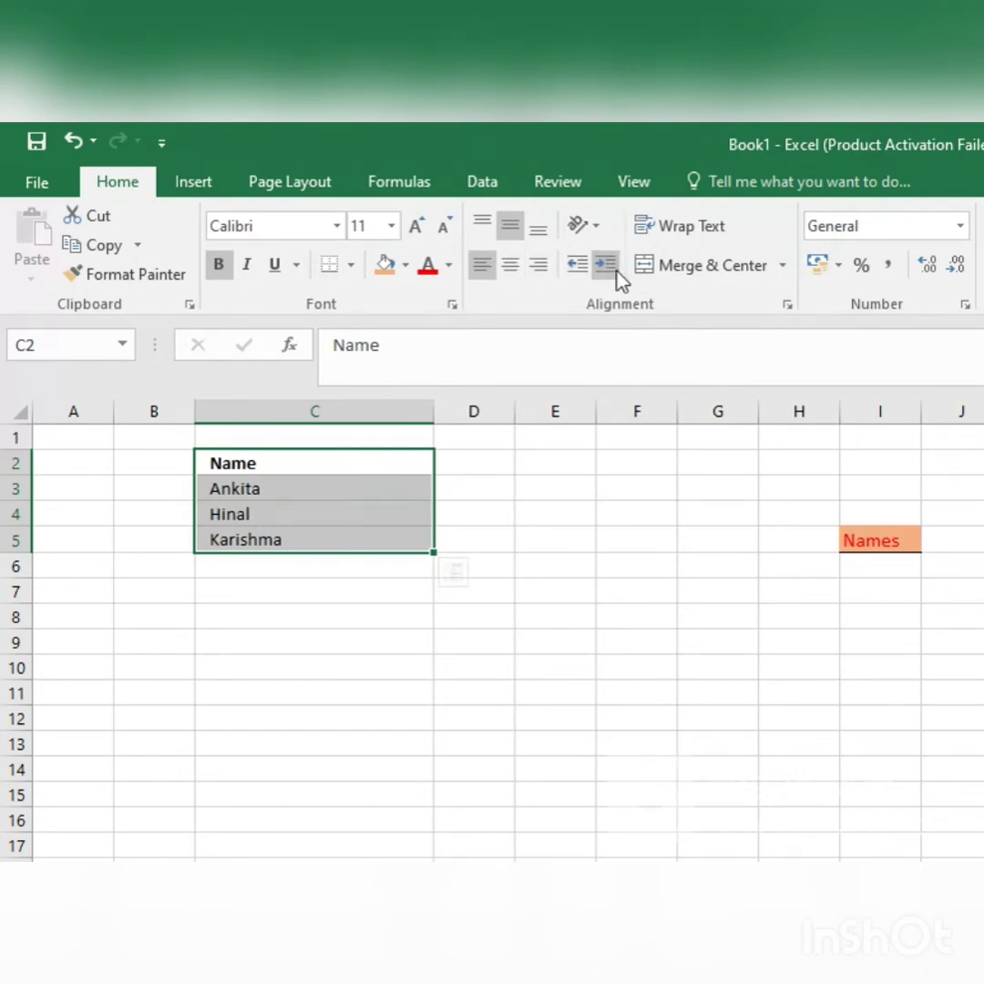
left_click(538, 266)
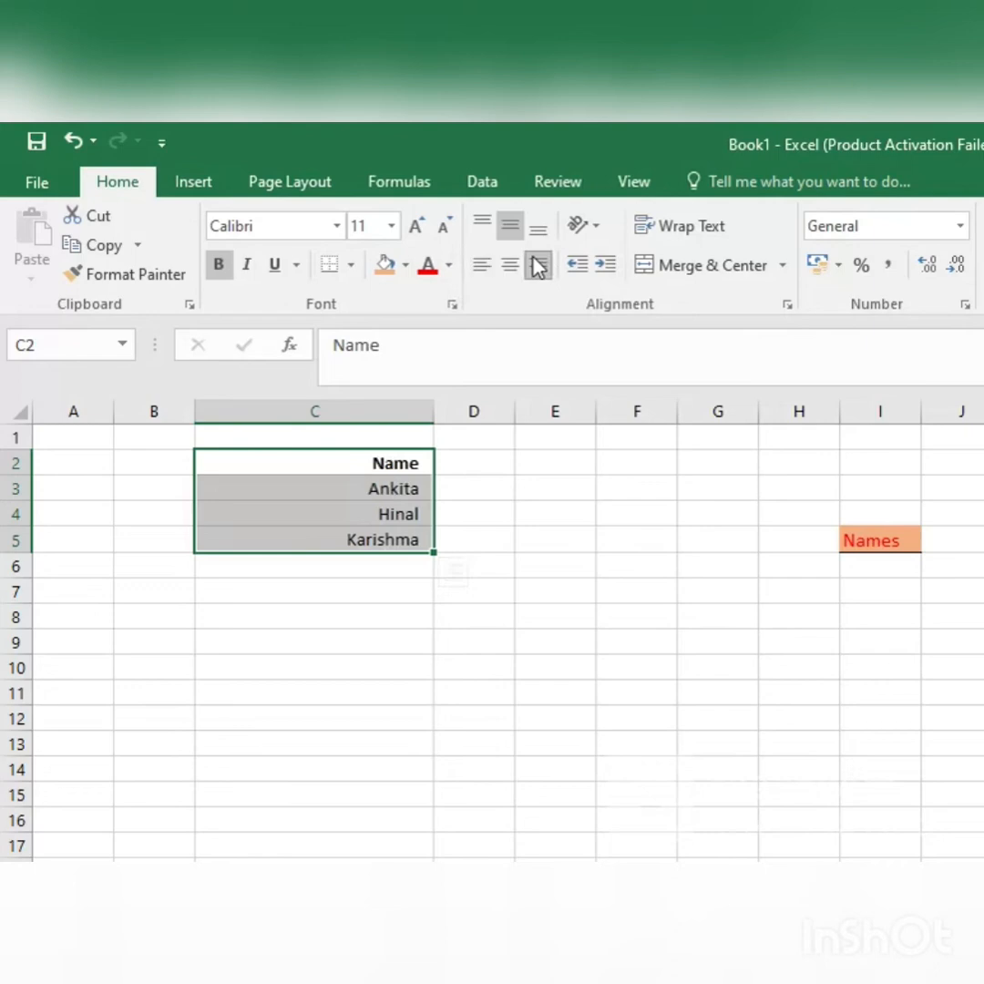
left_click(578, 265)
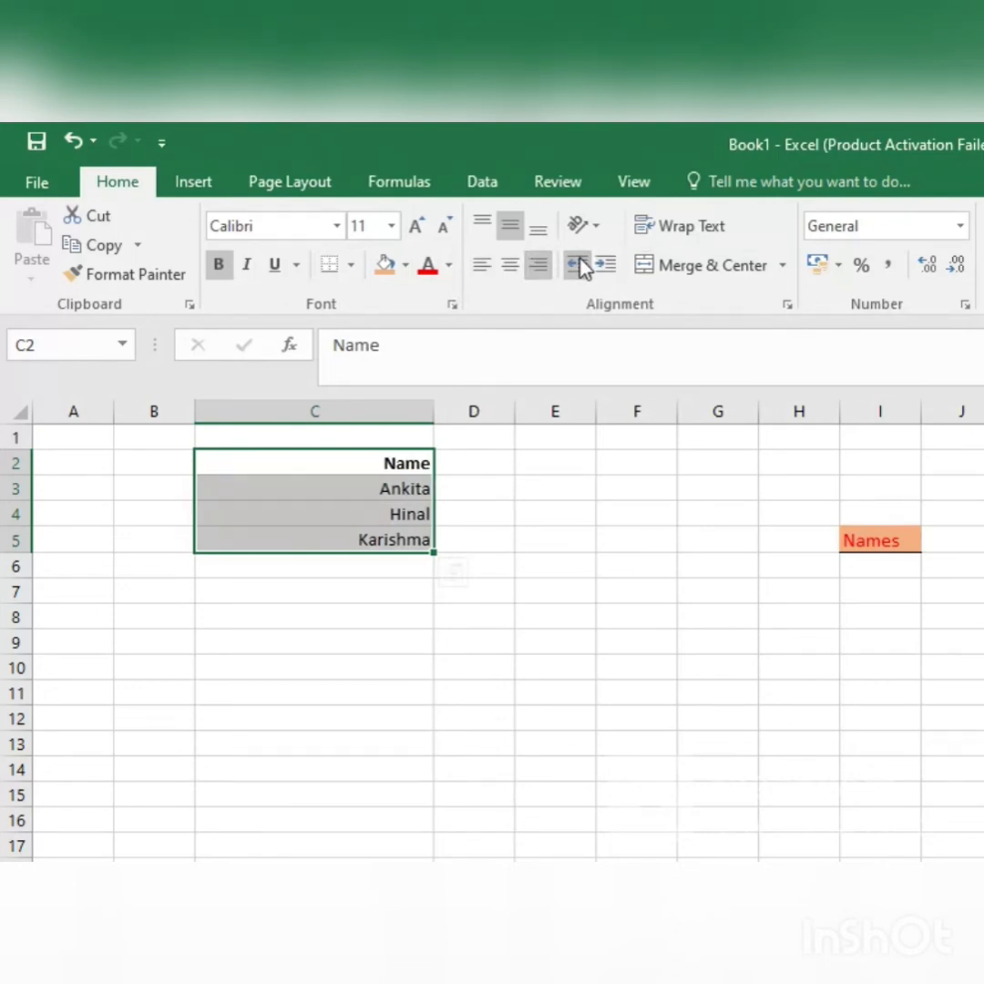
left_click(507, 266)
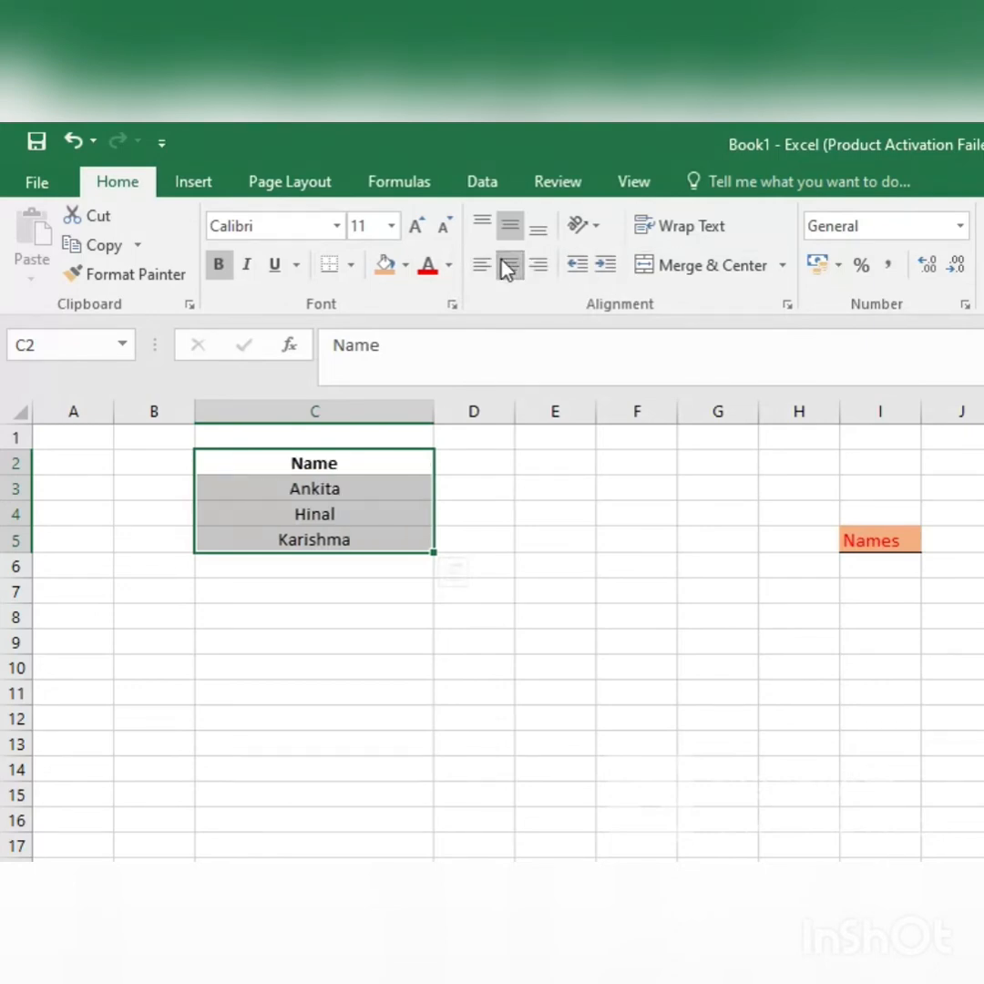
Step: Try the Angle Counterclockwise, Angle Clockwise and Rotate Text Up orientations on C2:C5
left_click(600, 226)
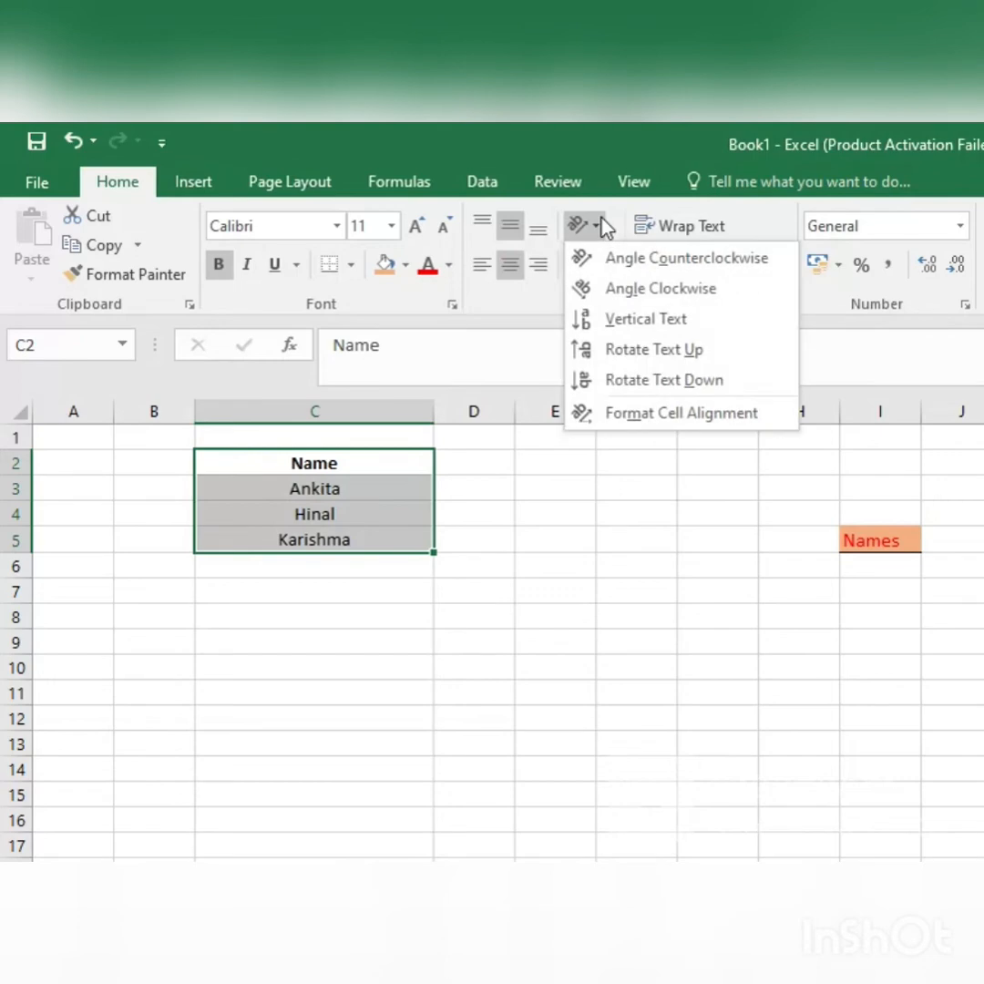
left_click(610, 270)
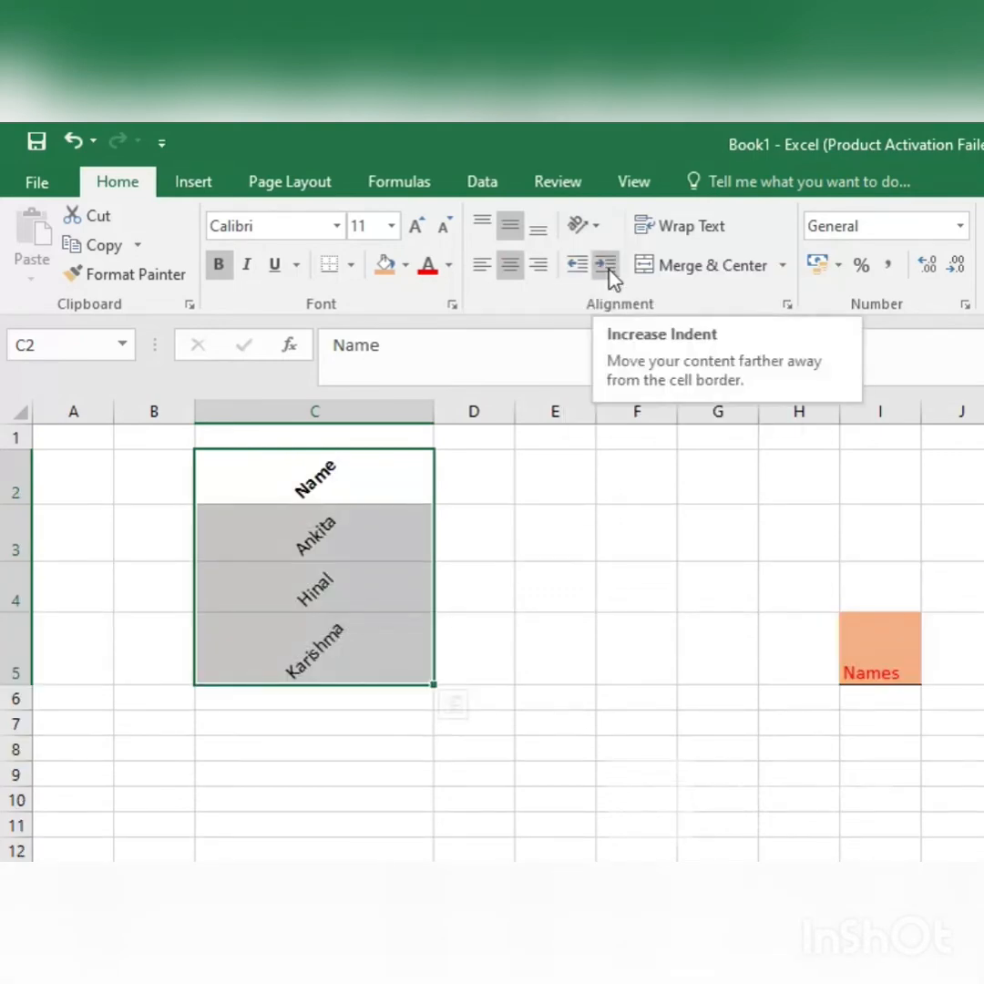
left_click(596, 228)
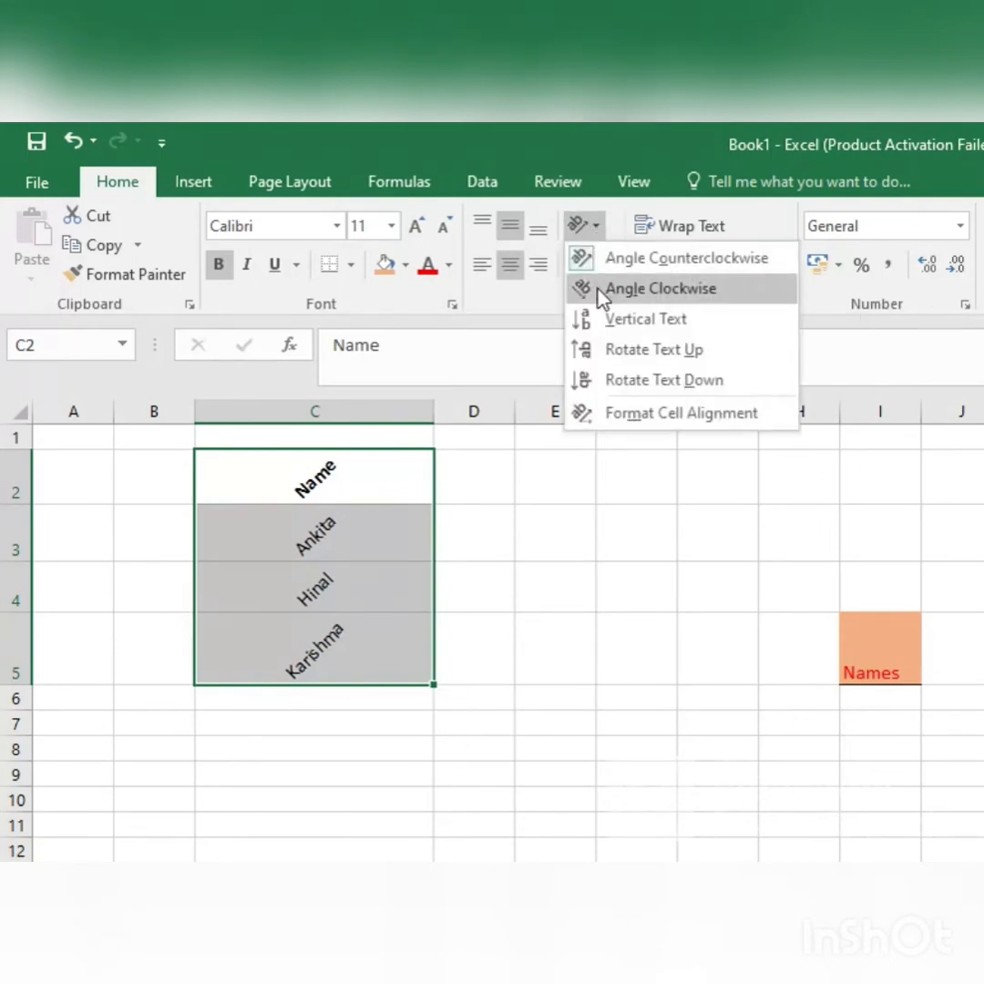
left_click(600, 297)
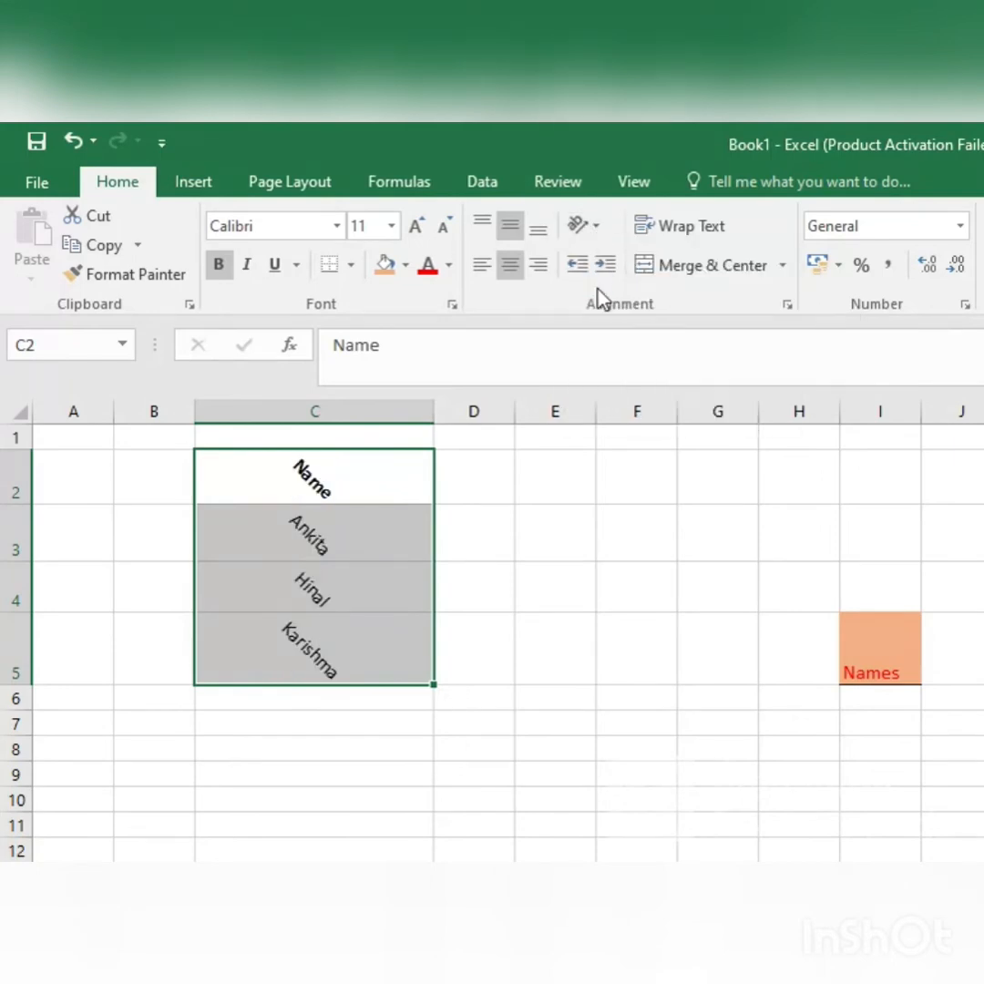
left_click(594, 228)
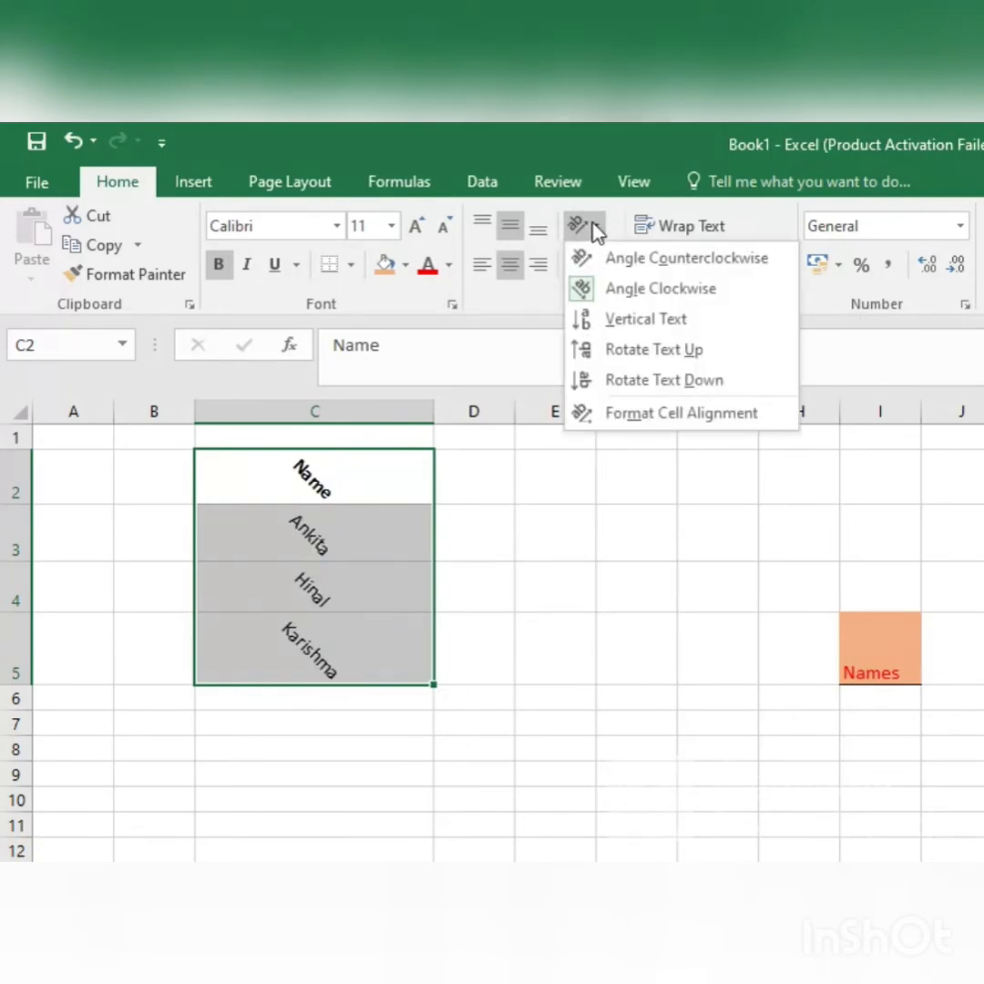
left_click(637, 360)
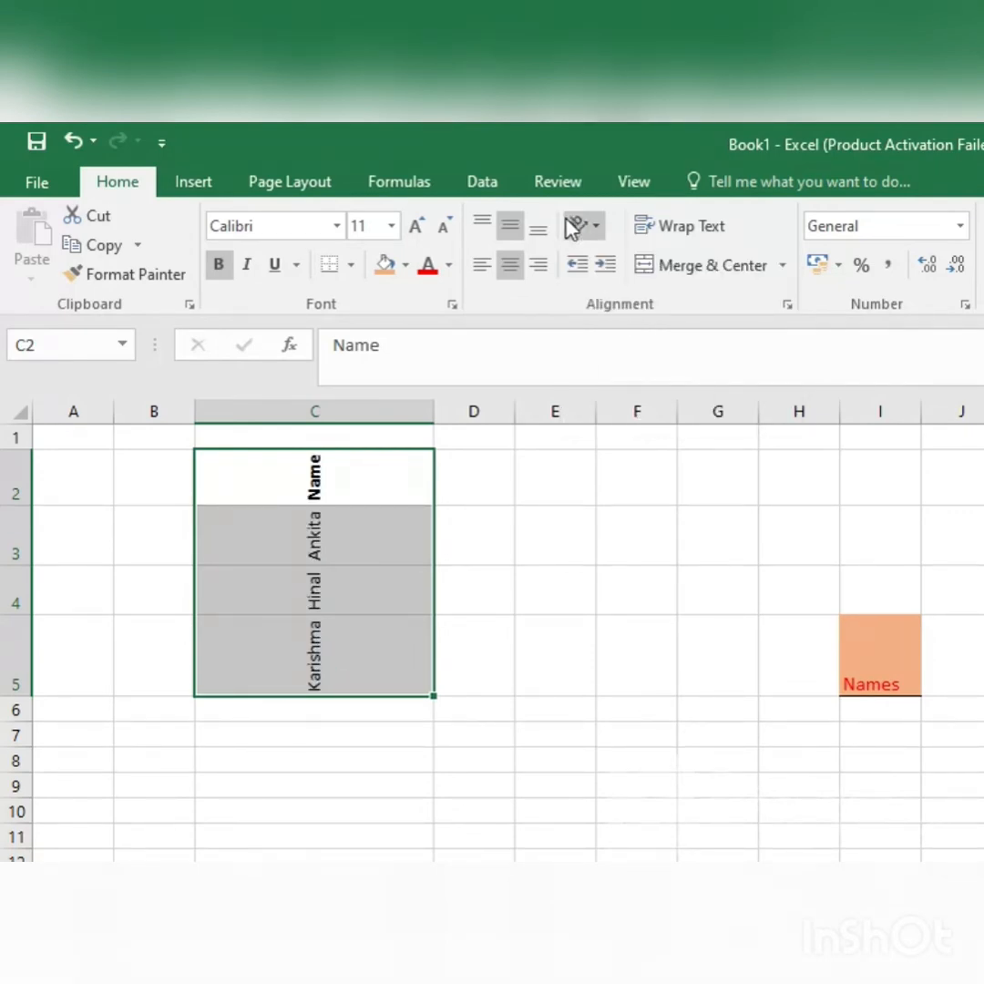
Step: Undo the orientation and indent changes on C2:C5, going back to the first horizontal centring
key("ctrl+z")
key("ctrl+z")
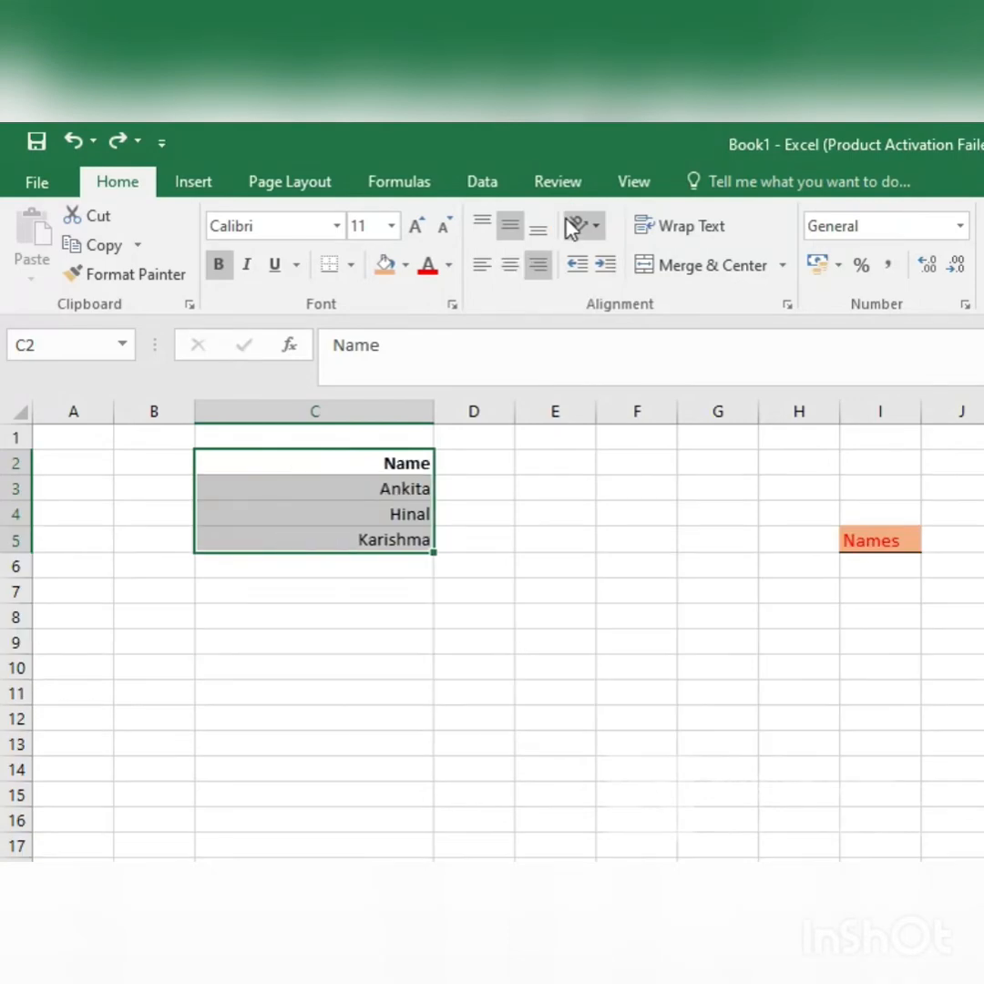
key("ctrl+z")
key("ctrl+z")
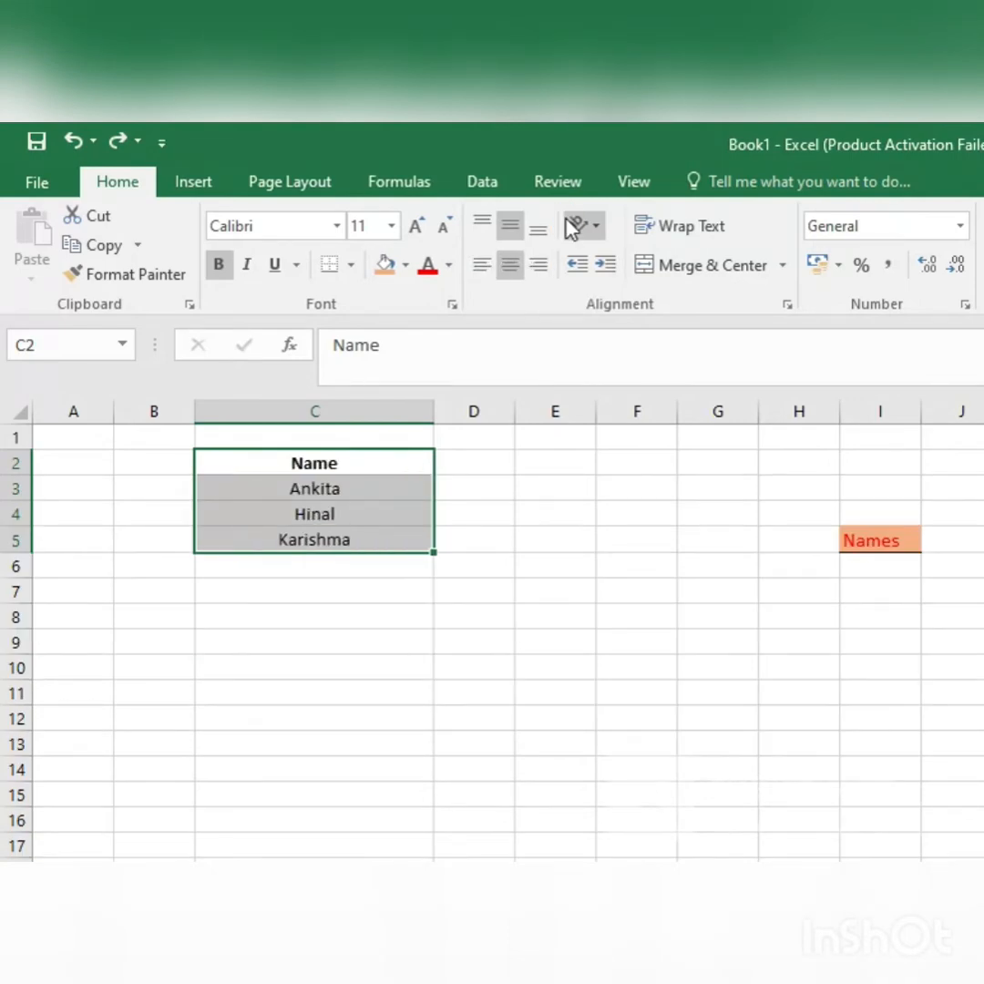
Step: Enter the question "What is your name?" in cell E2
left_click(559, 473)
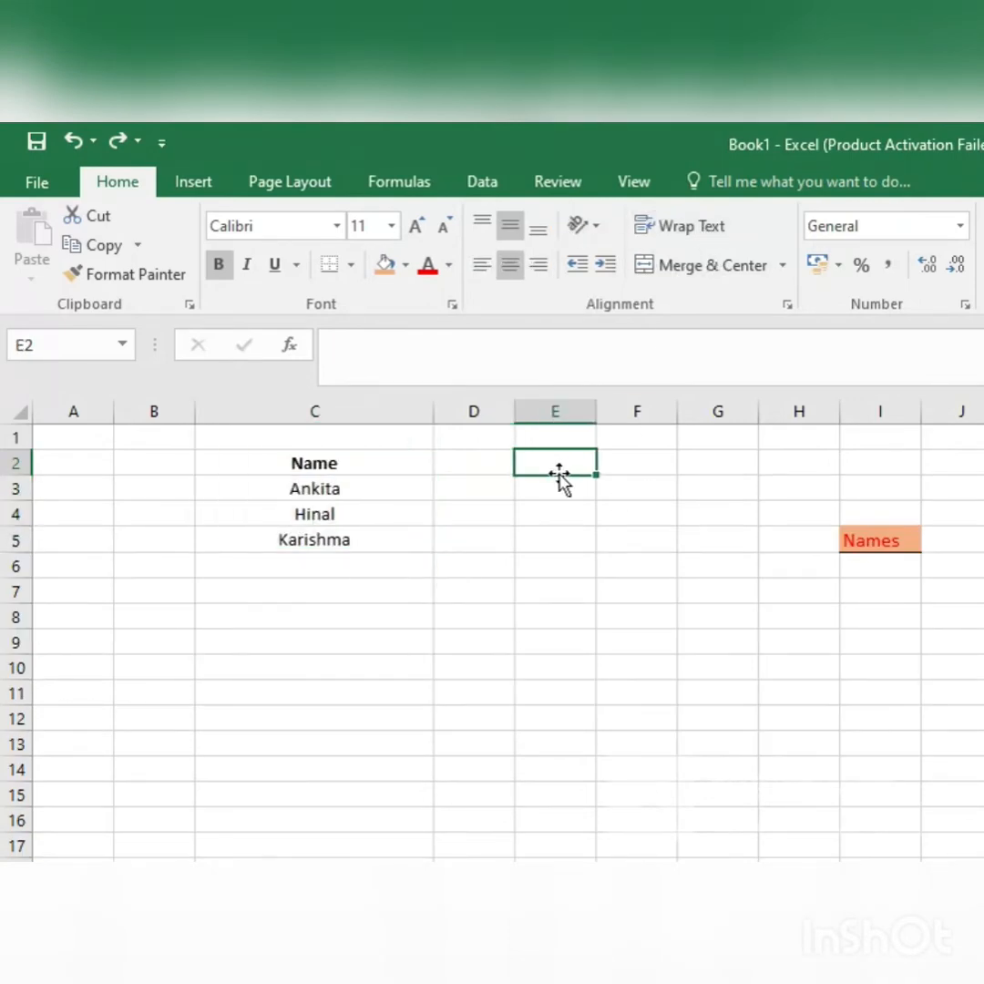
type("Wh")
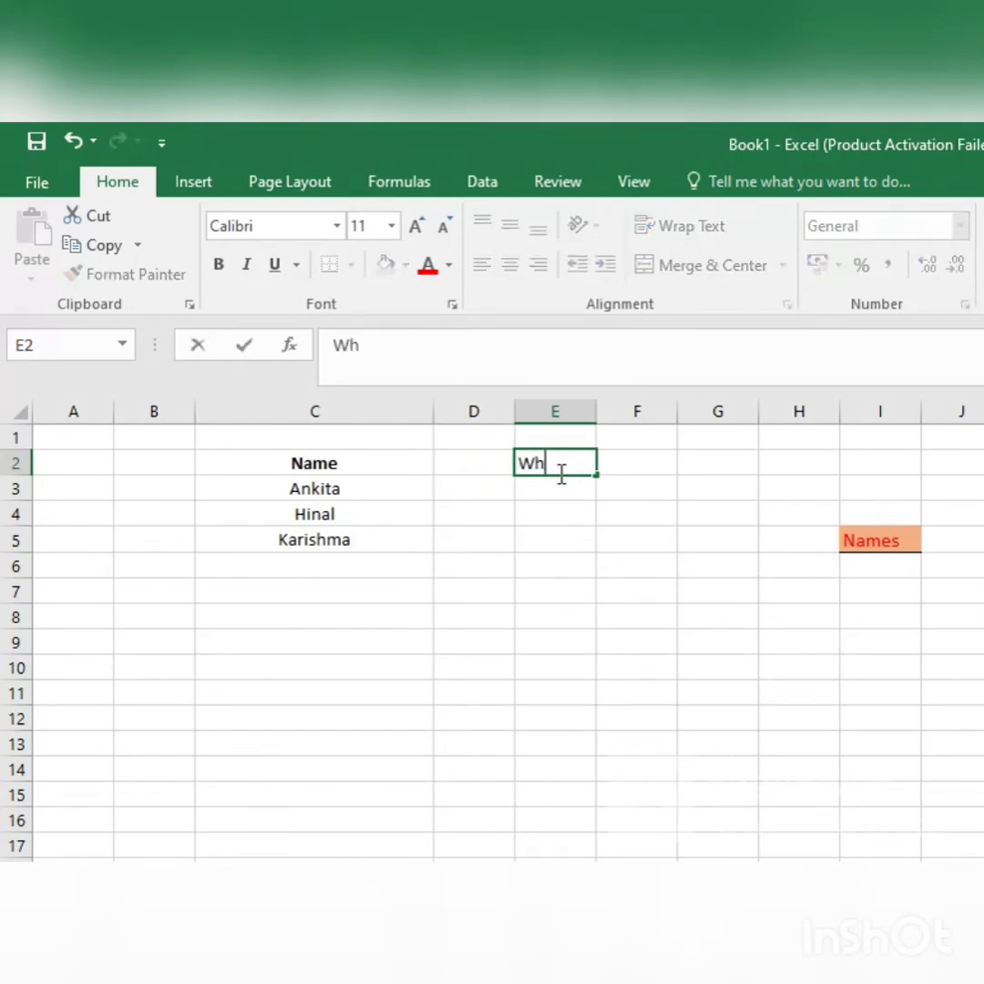
type("at is your name?")
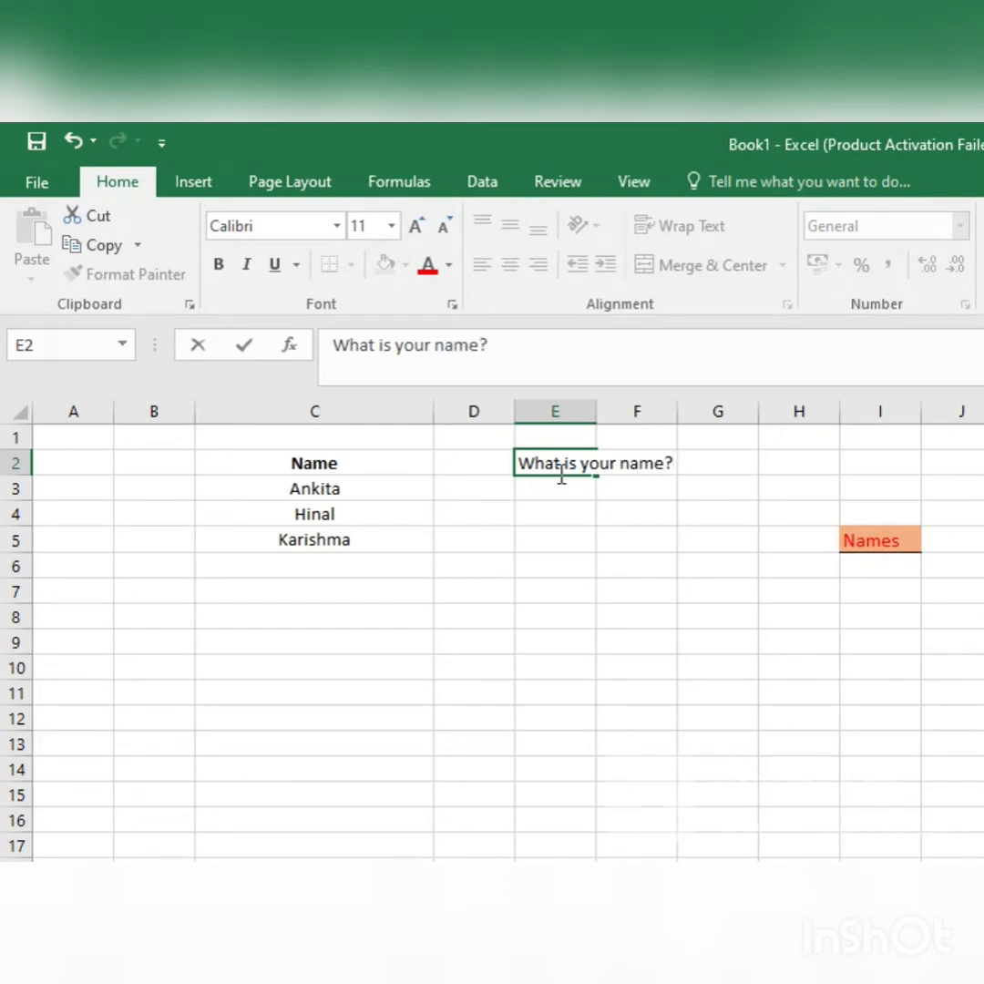
key("Return")
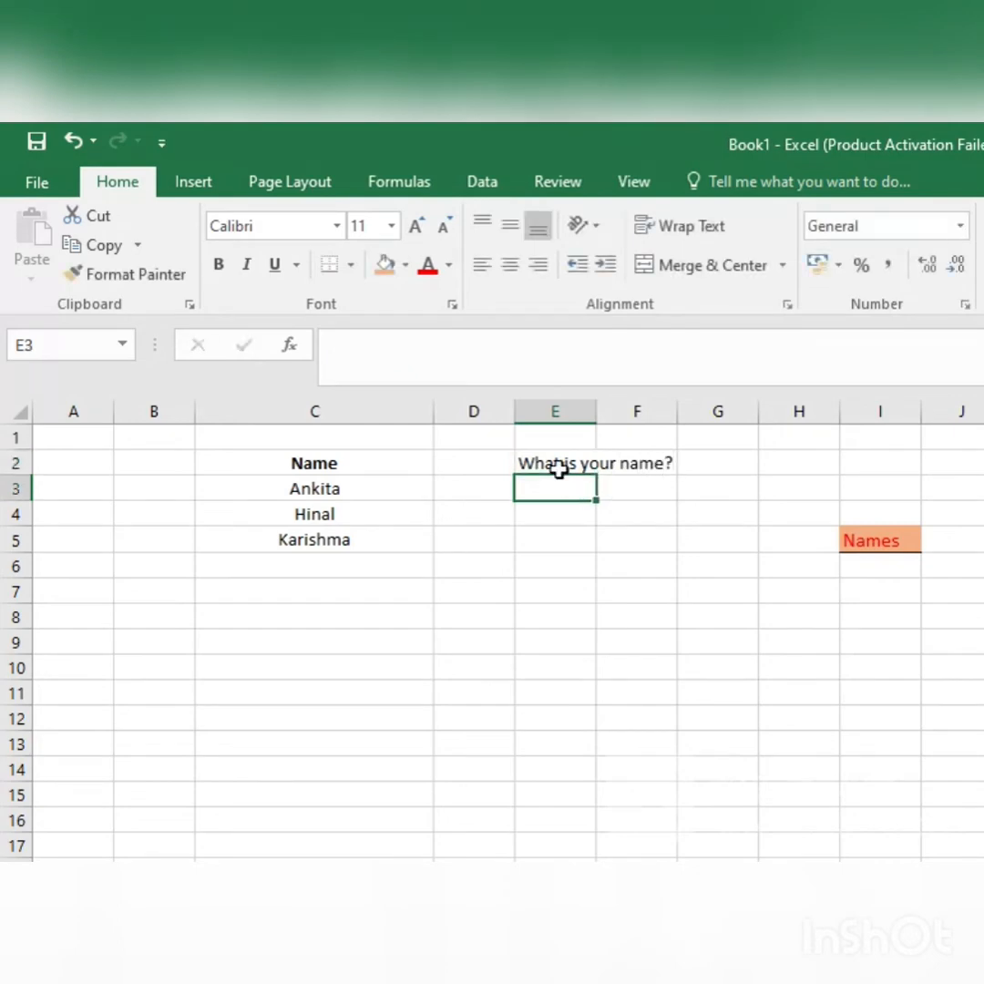
Step: Autofit column E to the question in E2, undo the resize, and wrap the text within the cell instead
left_click(559, 457)
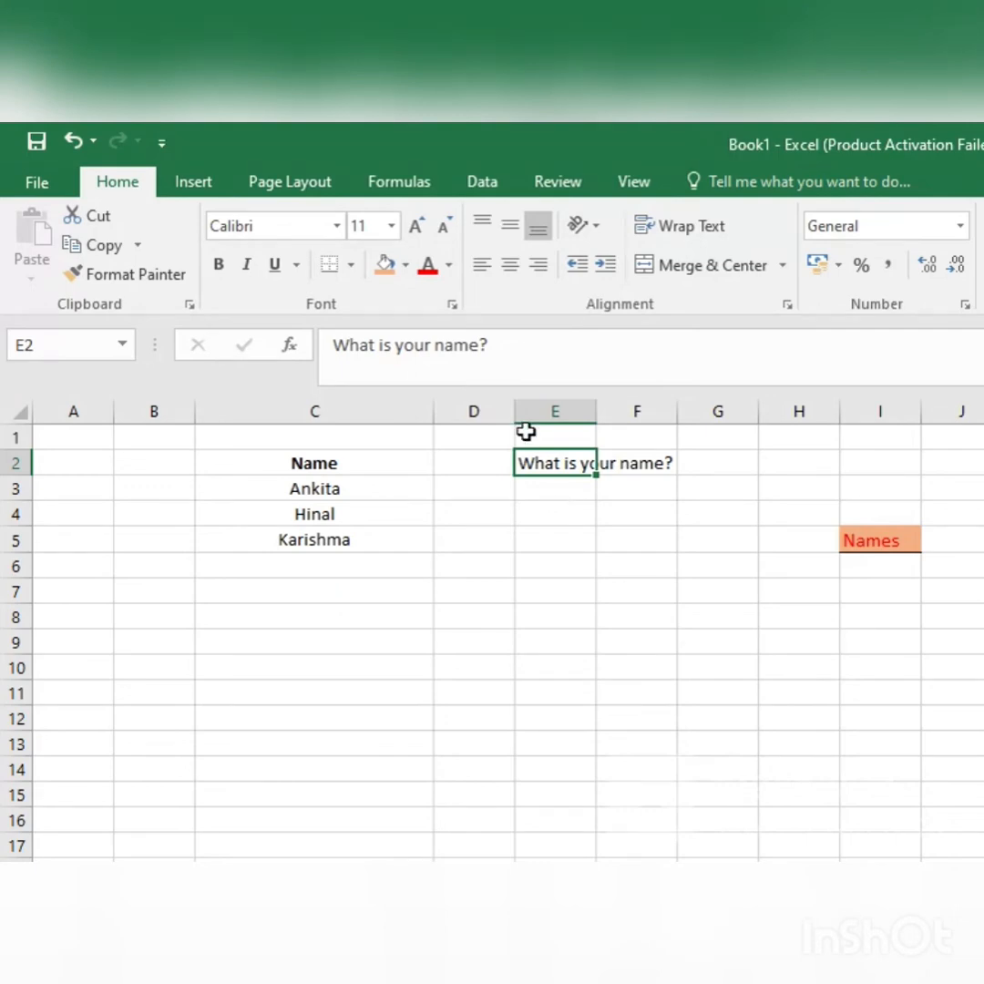
double_click(593, 417)
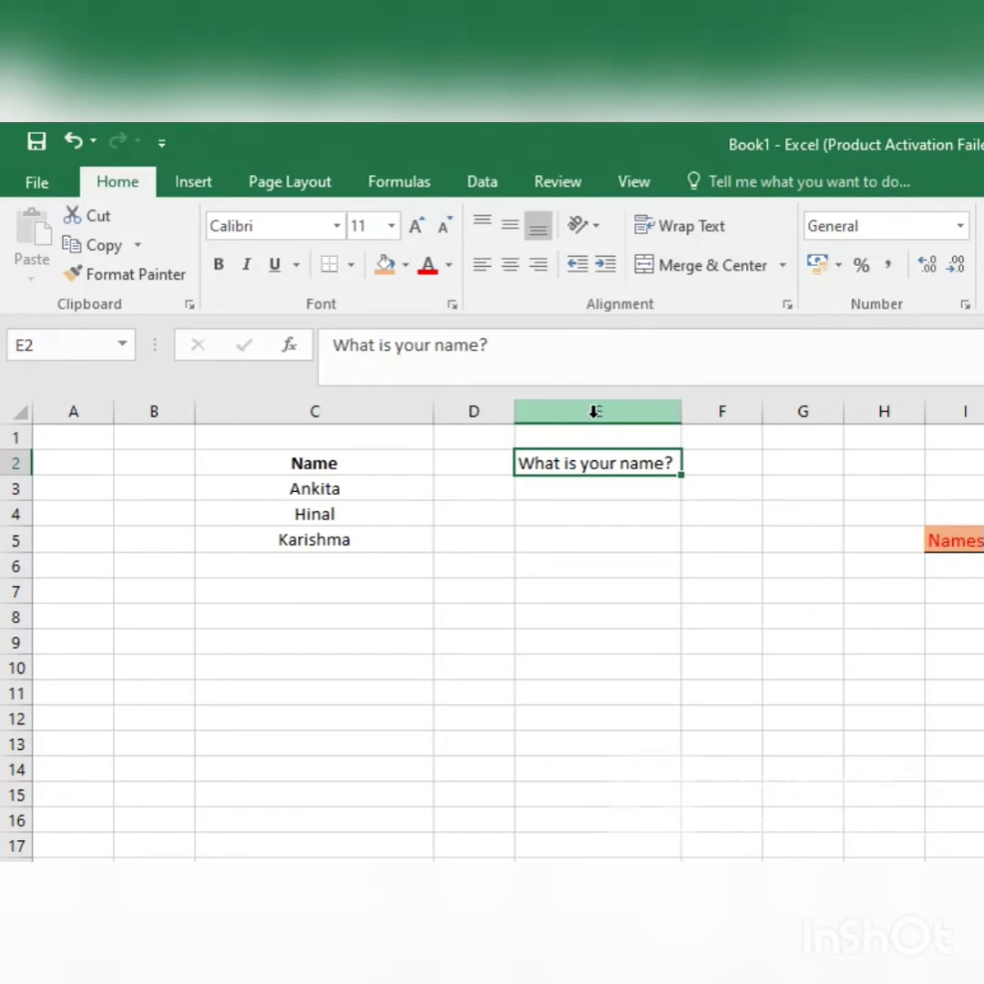
key("ctrl+z")
left_click(710, 228)
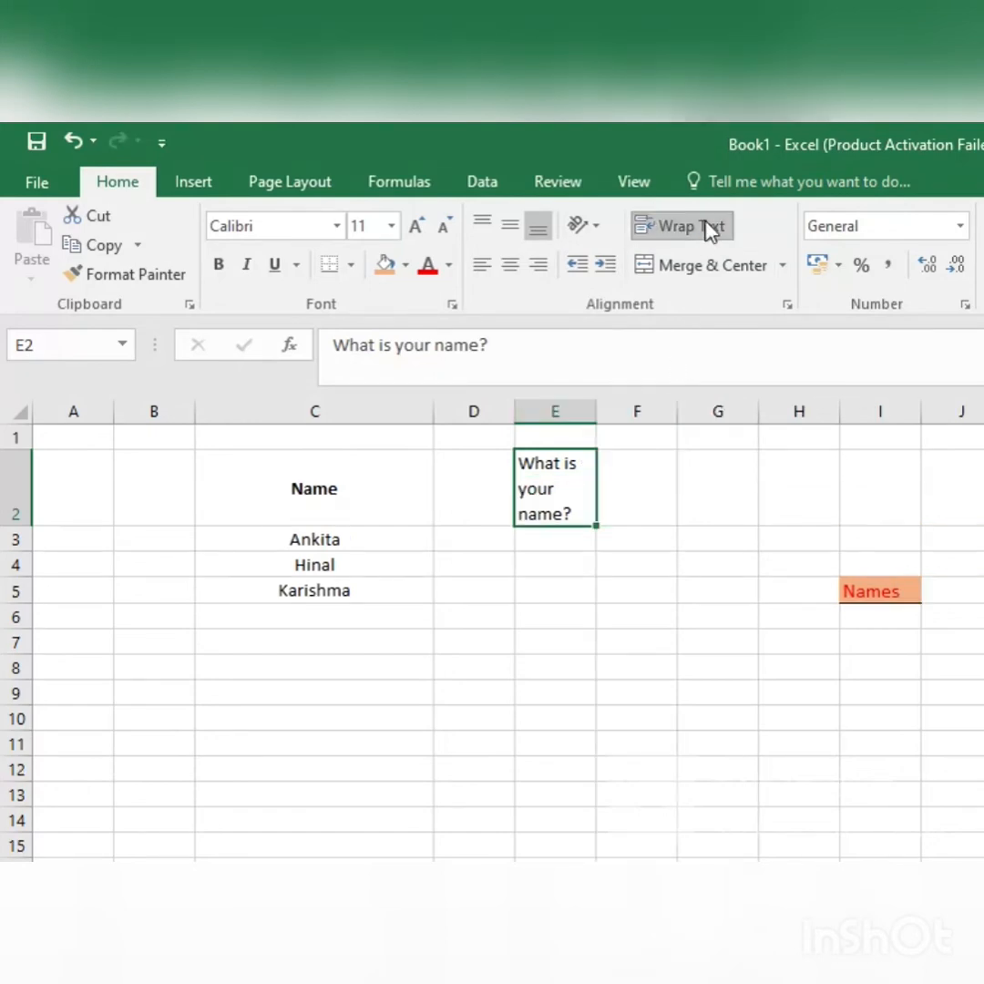
Step: Undo the text wrapping and the question entered in E2
left_click(570, 599)
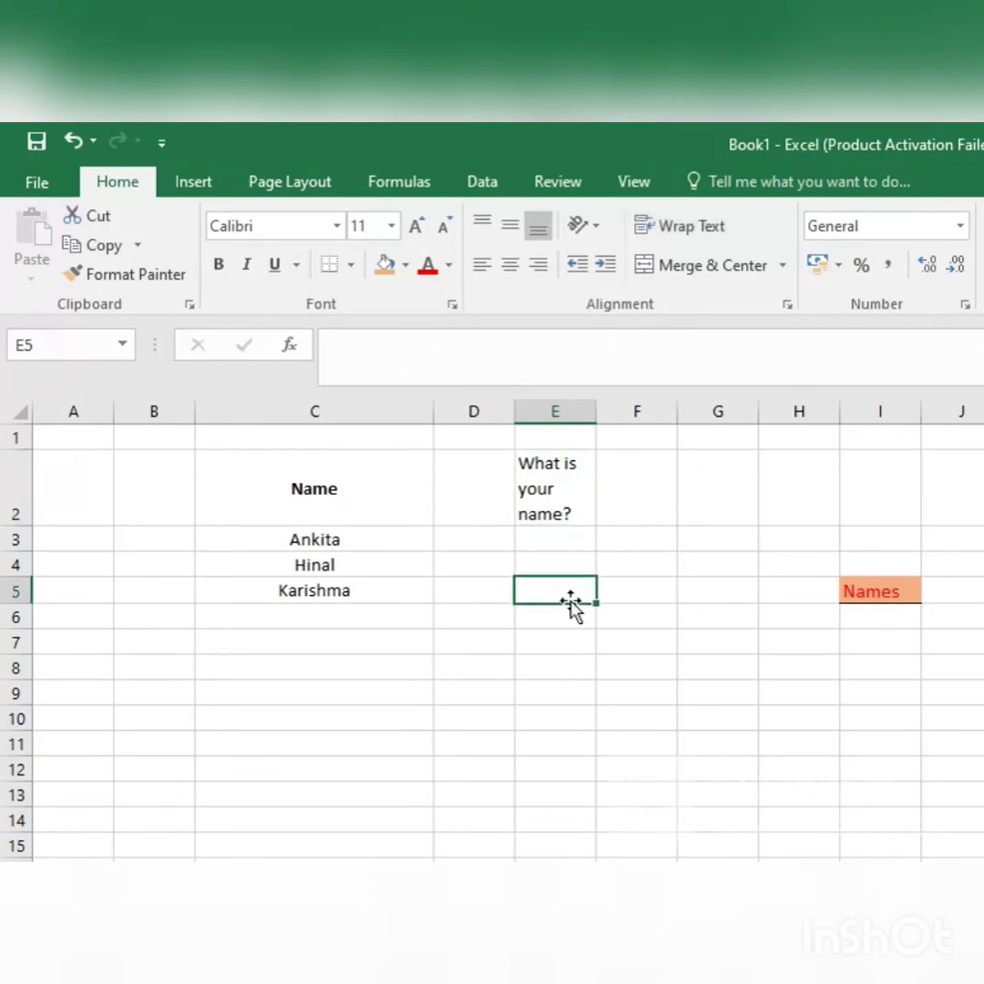
key("ctrl+z")
key("ctrl+z")
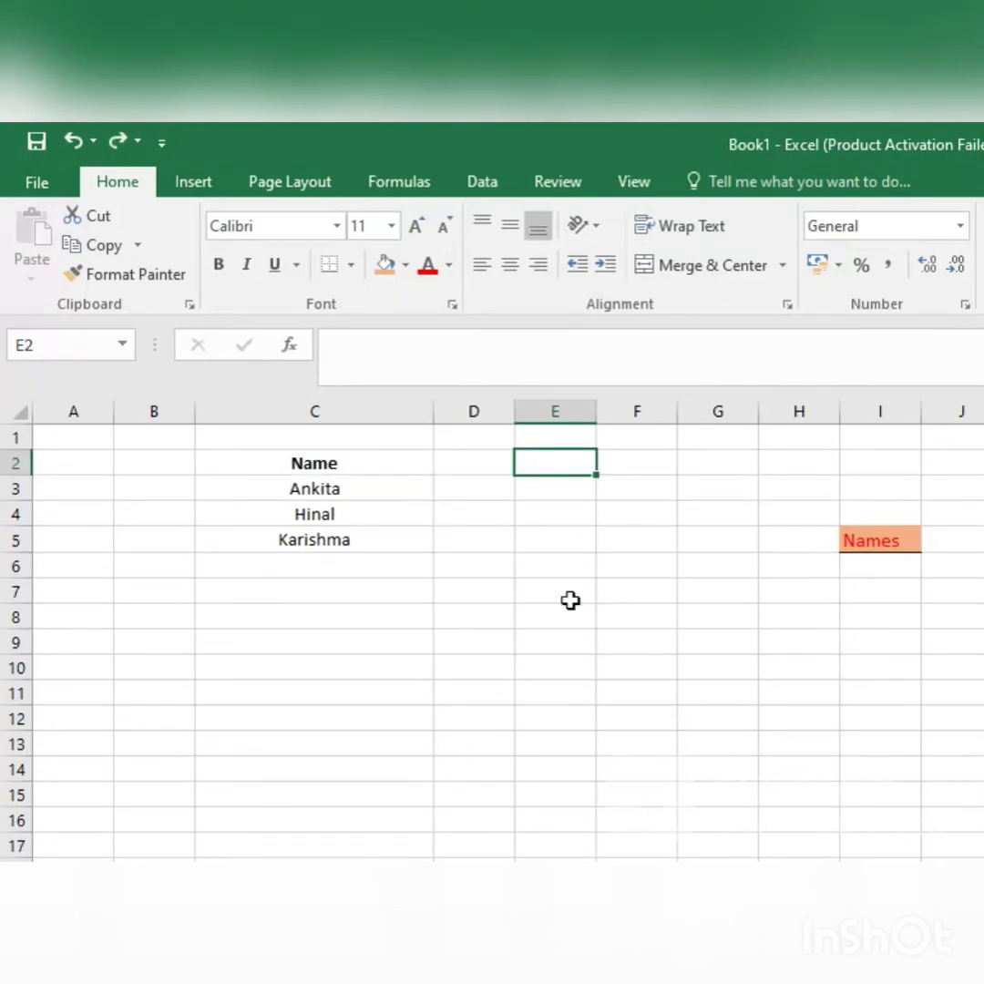
Step: Split the question across two cells, with "What is" in E2 and "Your name?" in F2
type("What is")
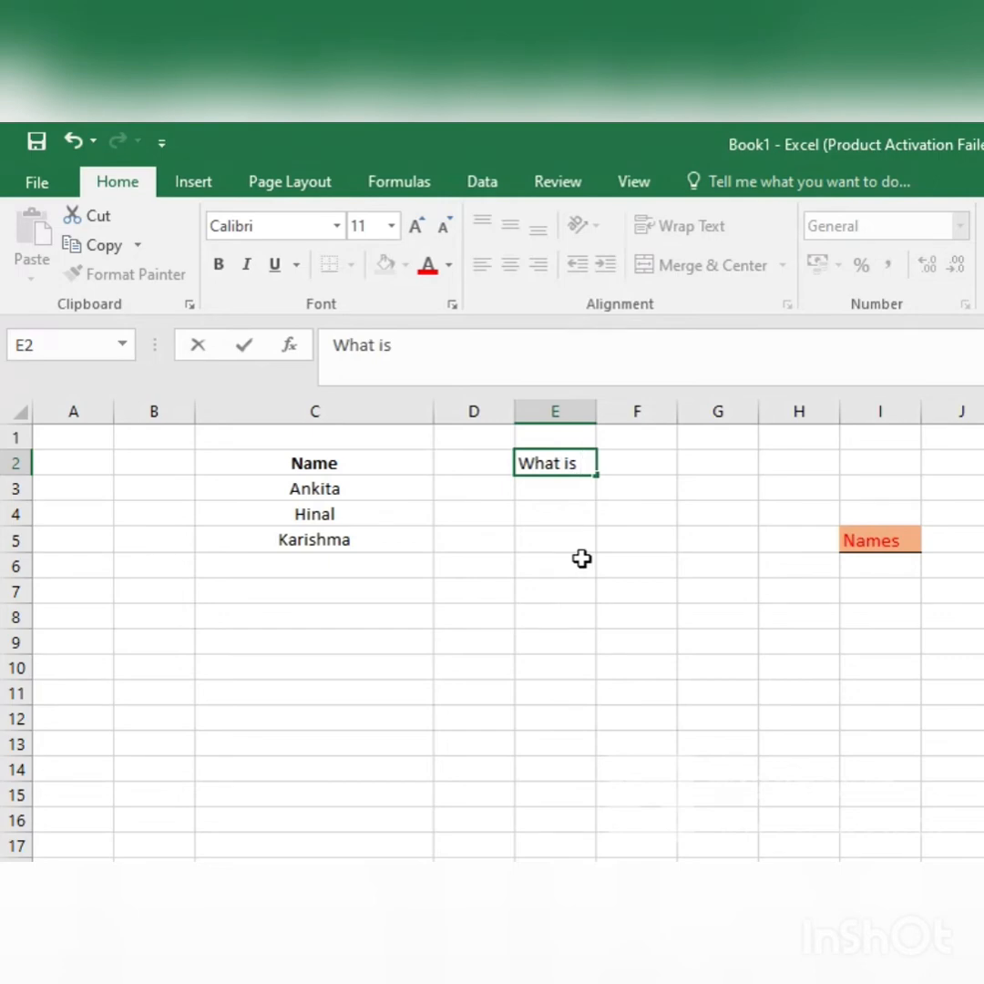
left_click(631, 460)
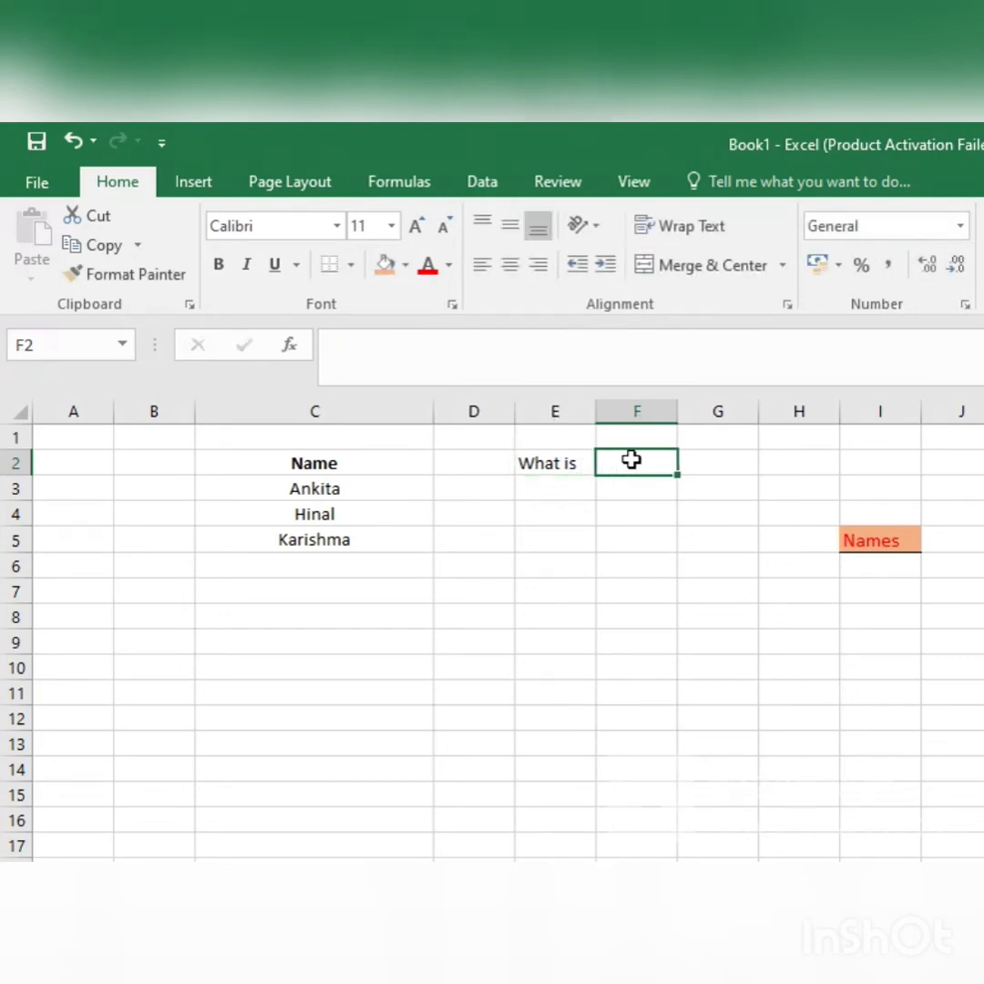
type("Your")
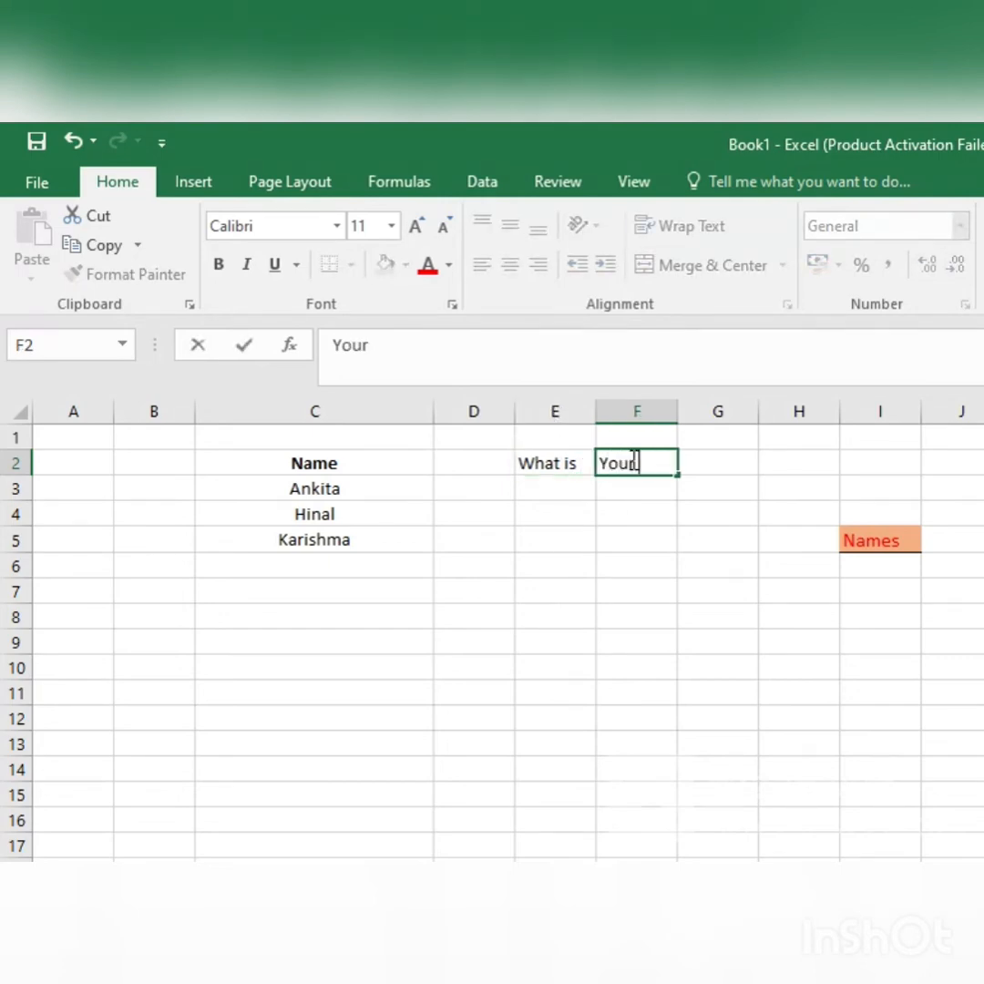
type(" name?")
key("Return")
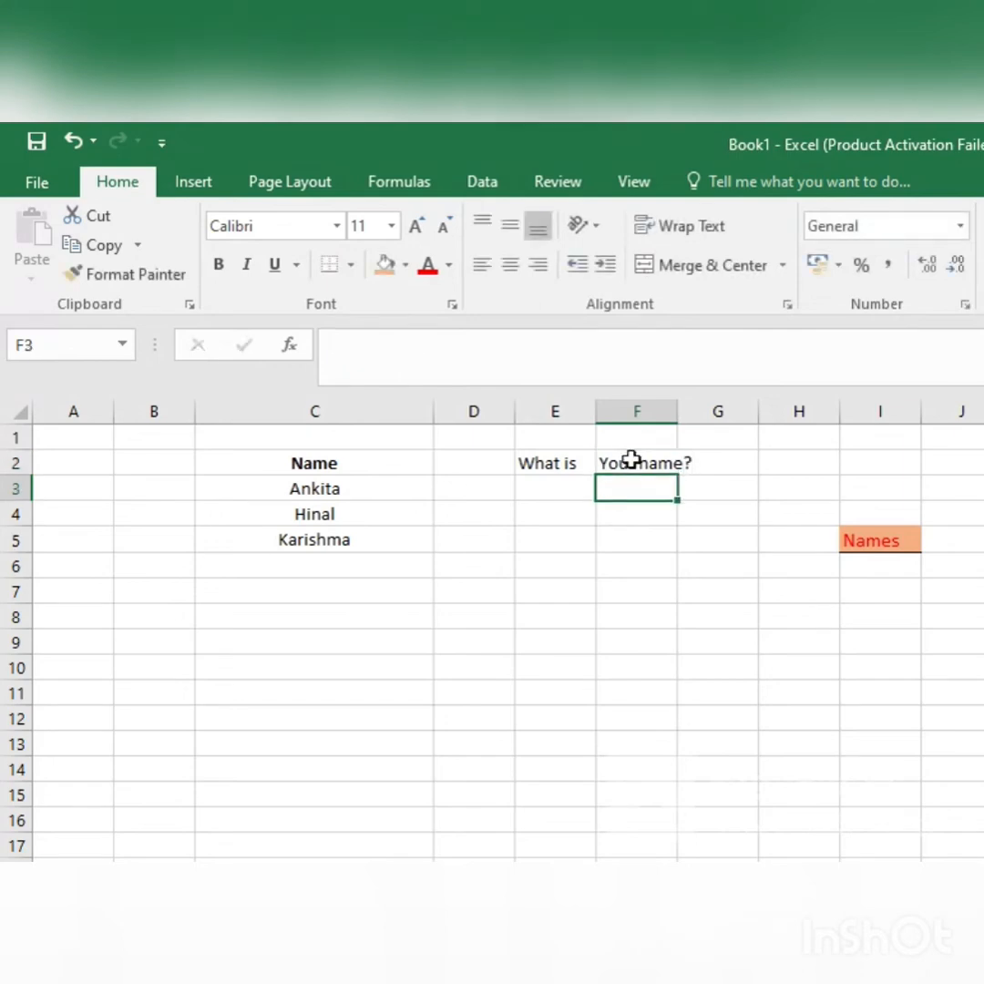
Step: Merge and center cells E2 and F2, accepting that only the upper-left value is kept
left_click_drag(564, 461, 669, 463)
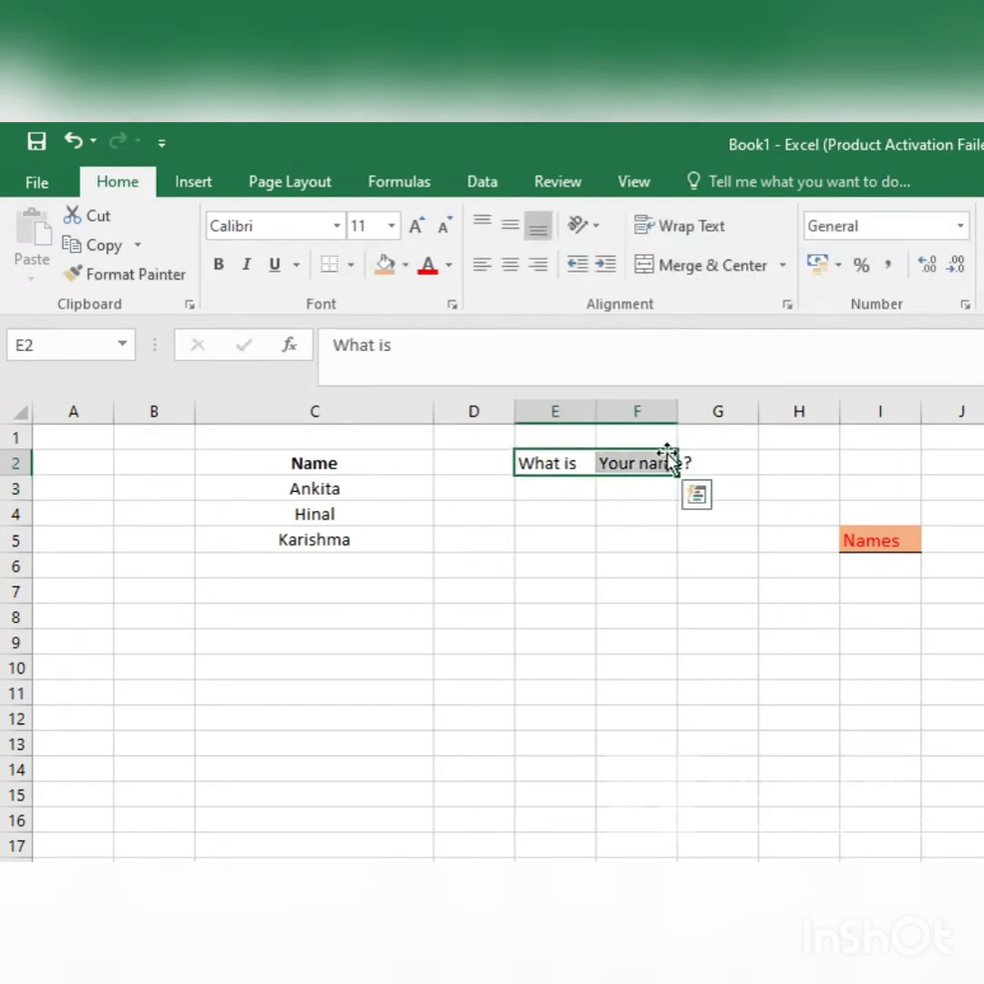
left_click(707, 269)
left_click(714, 273)
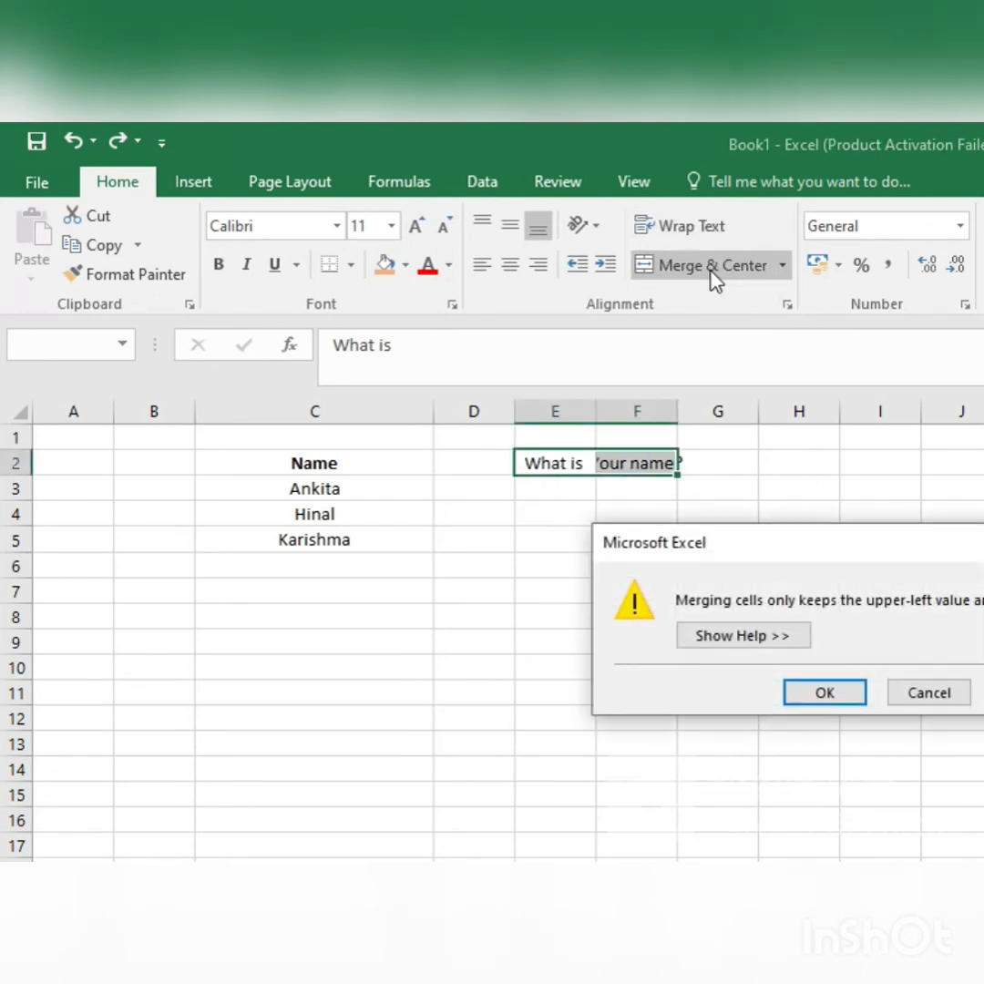
left_click_drag(918, 536, 677, 572)
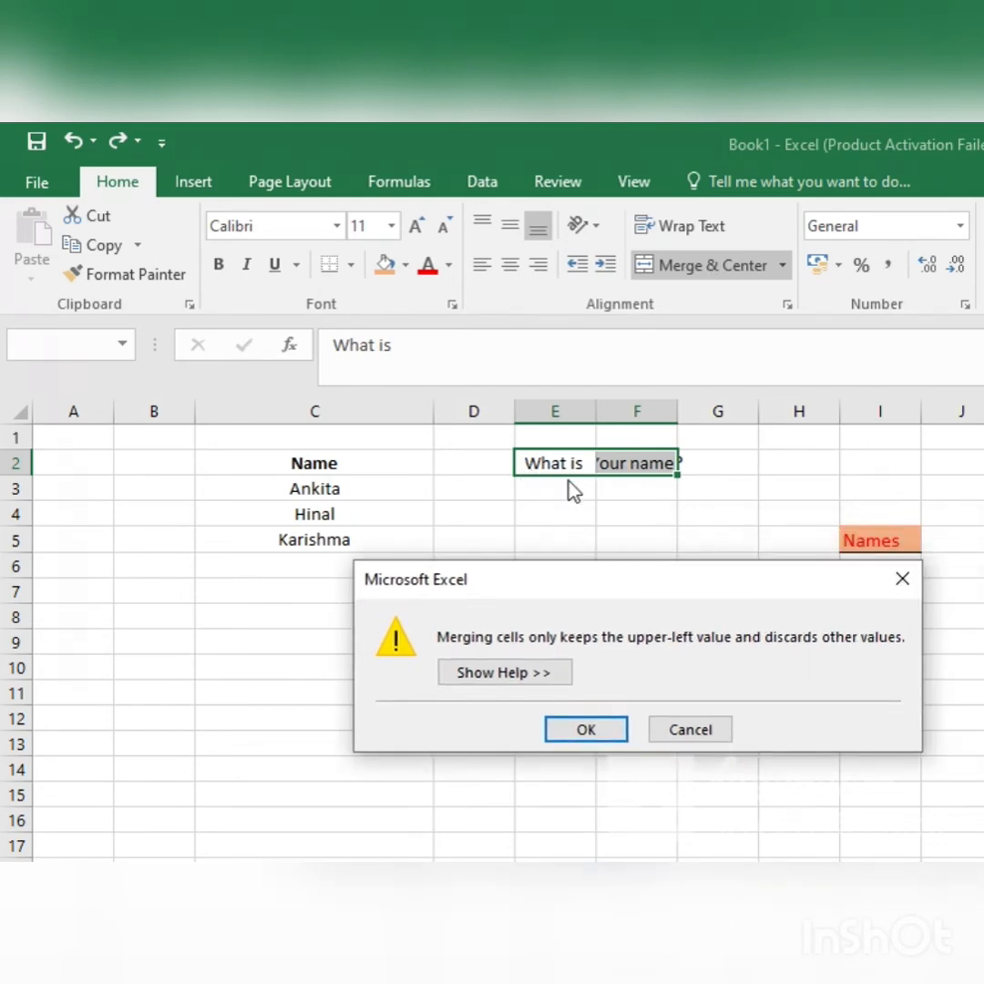
left_click(564, 727)
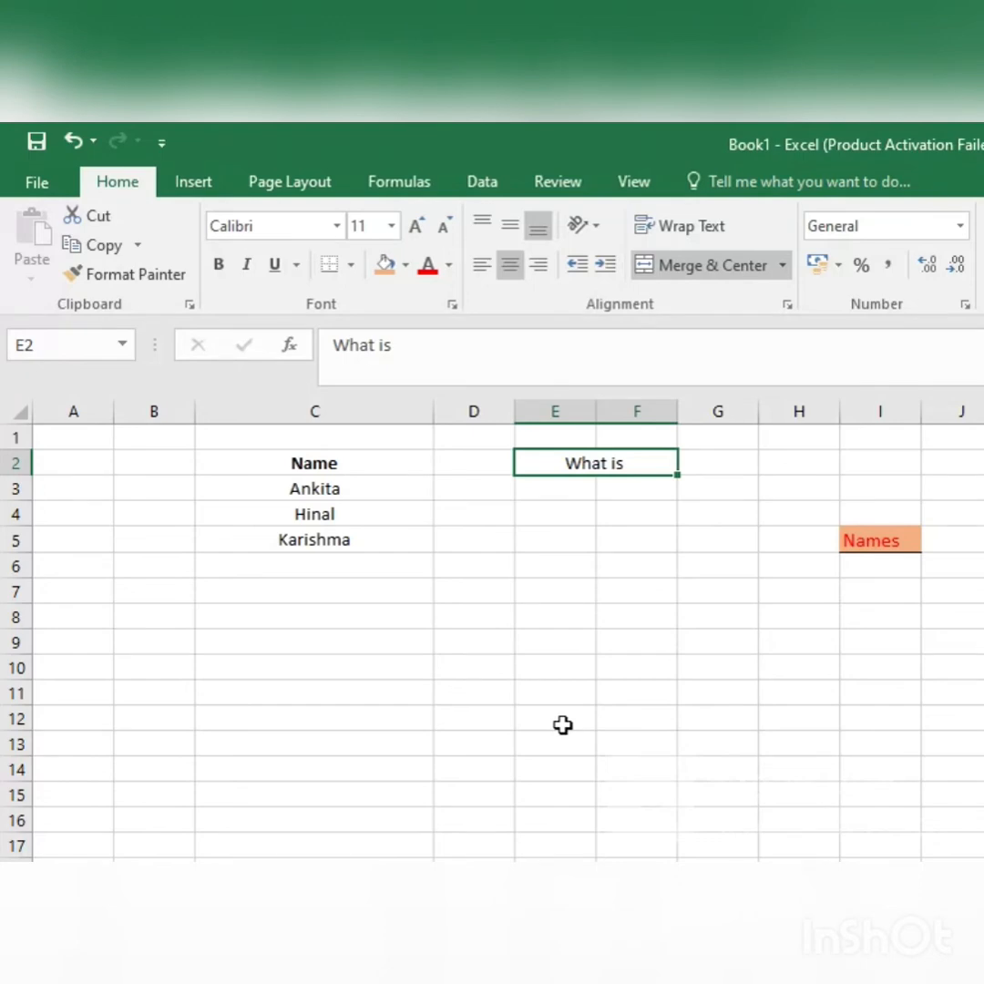
Step: Undo the merge of E2 and F2 and the split question text entered in both cells
key("ctrl+z")
key("ctrl+z")
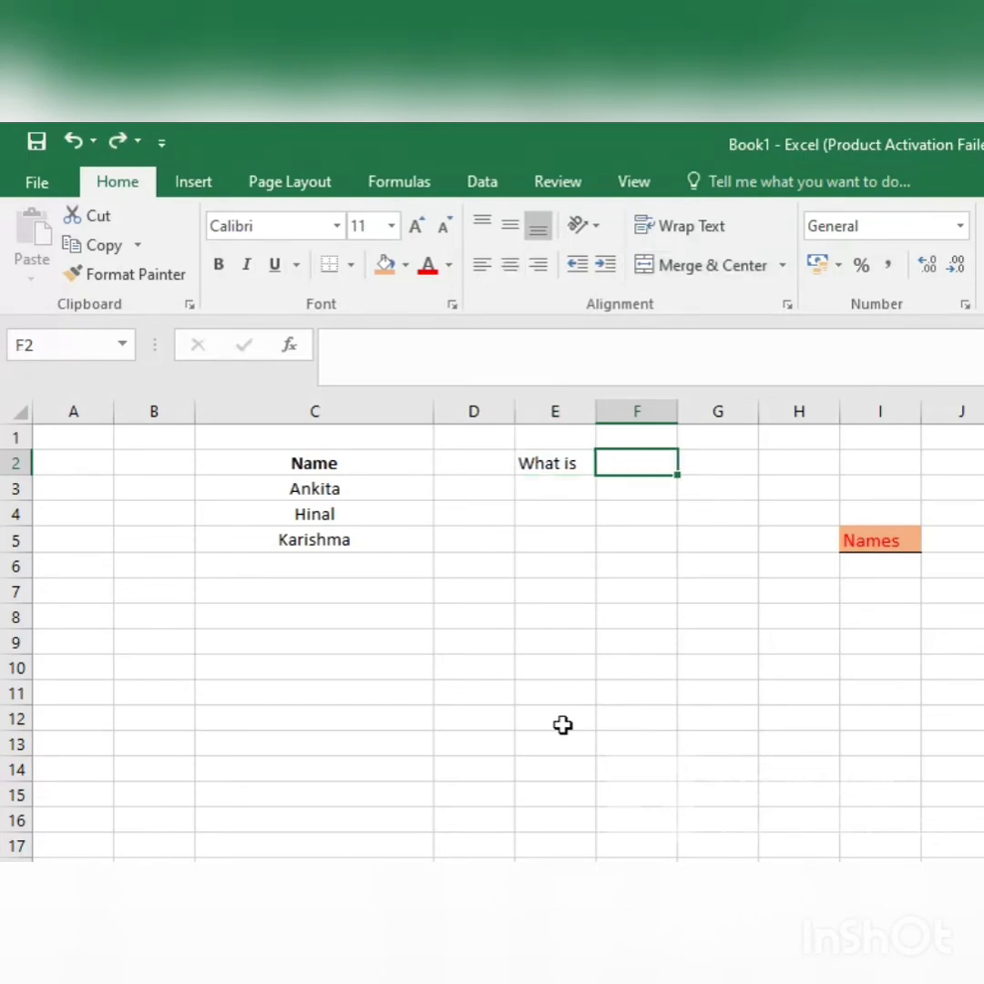
key("ctrl+z")
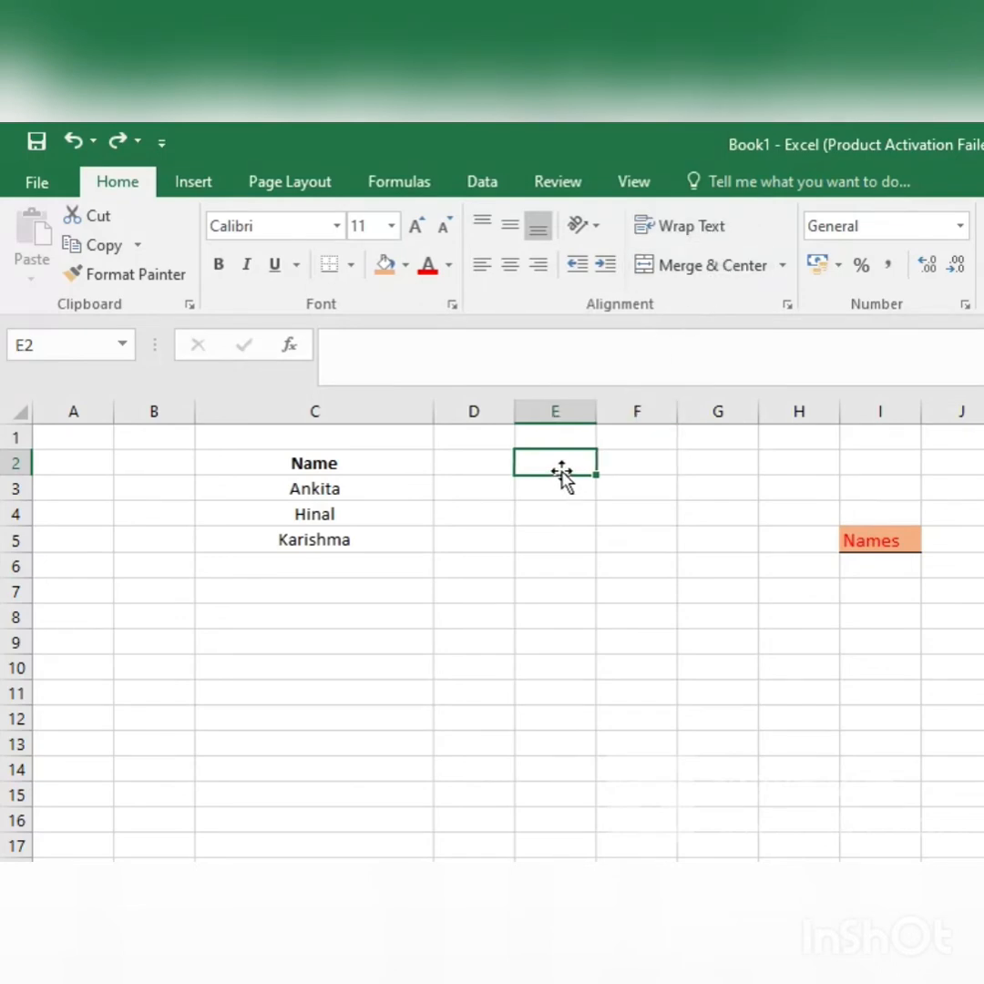
Step: Merge and center the empty cells E2 and F2 and enter "What is your name?" in the merged cell
left_click_drag(563, 468, 652, 458)
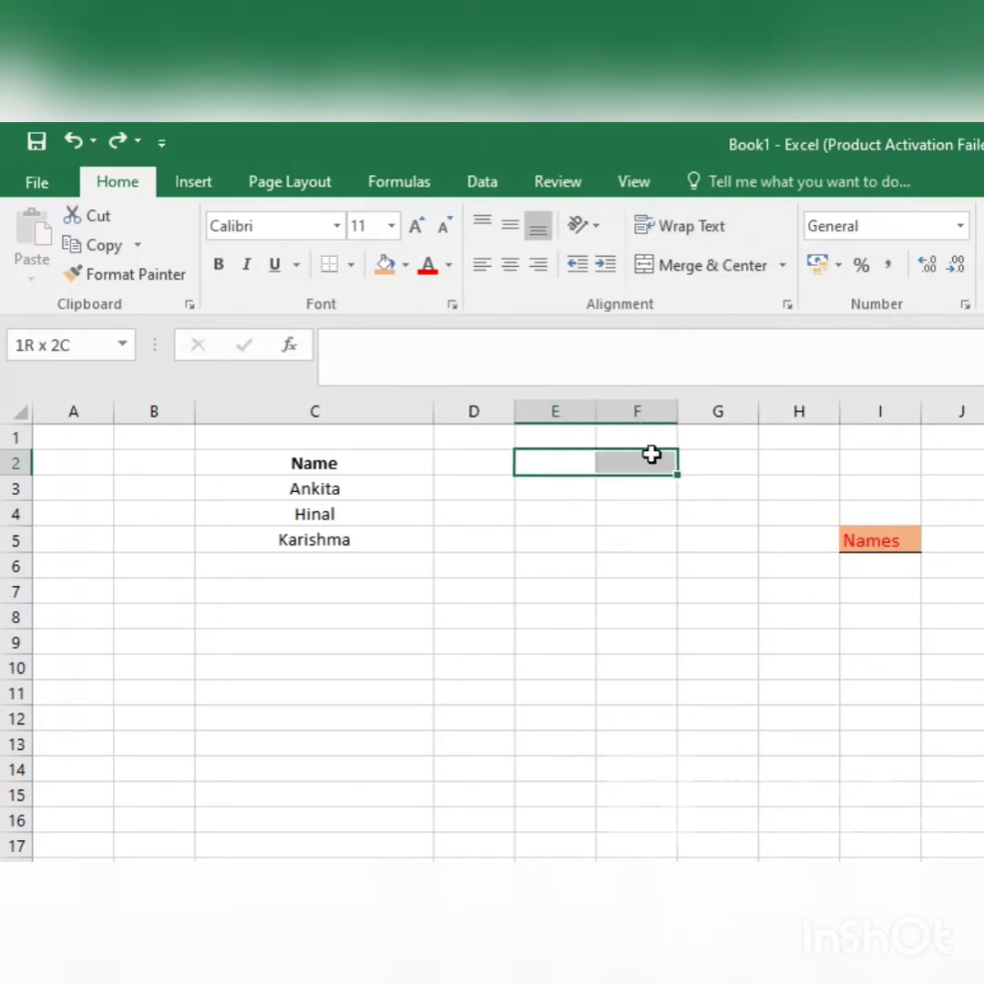
left_click(720, 265)
double_click(598, 456)
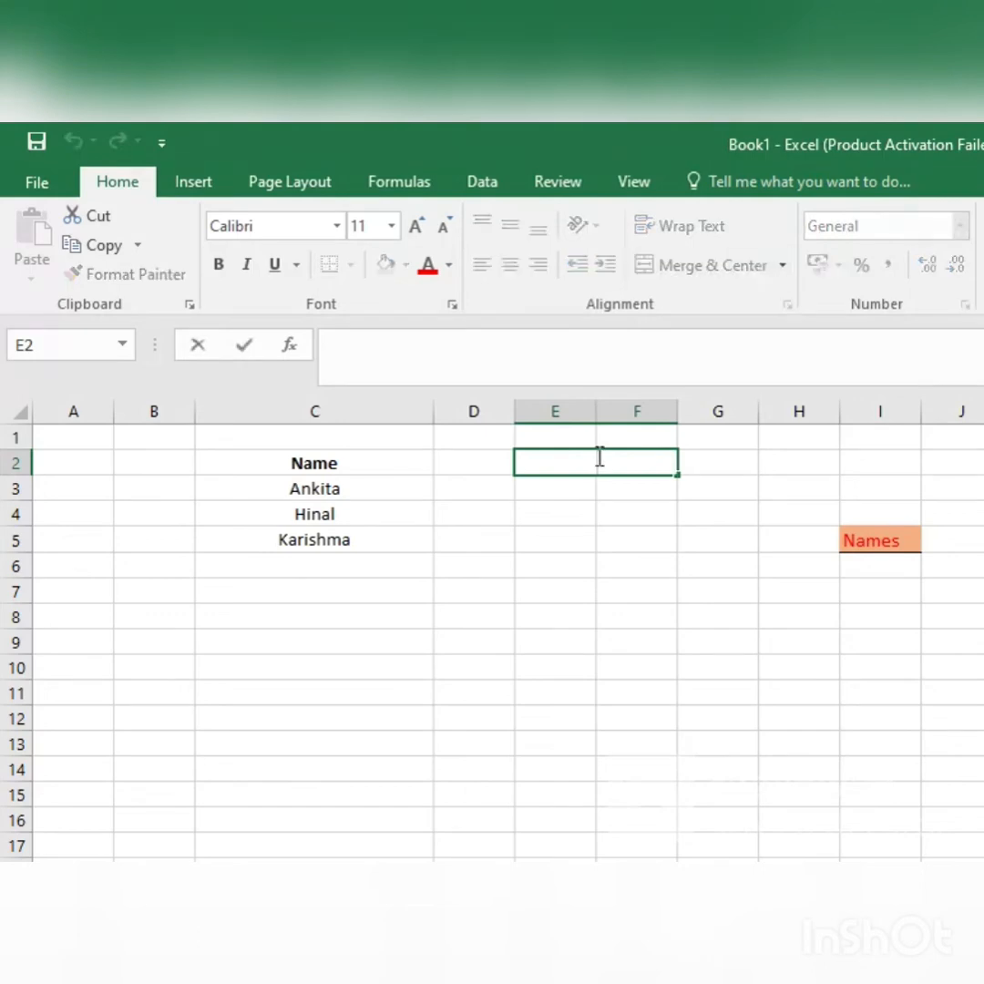
type("What is")
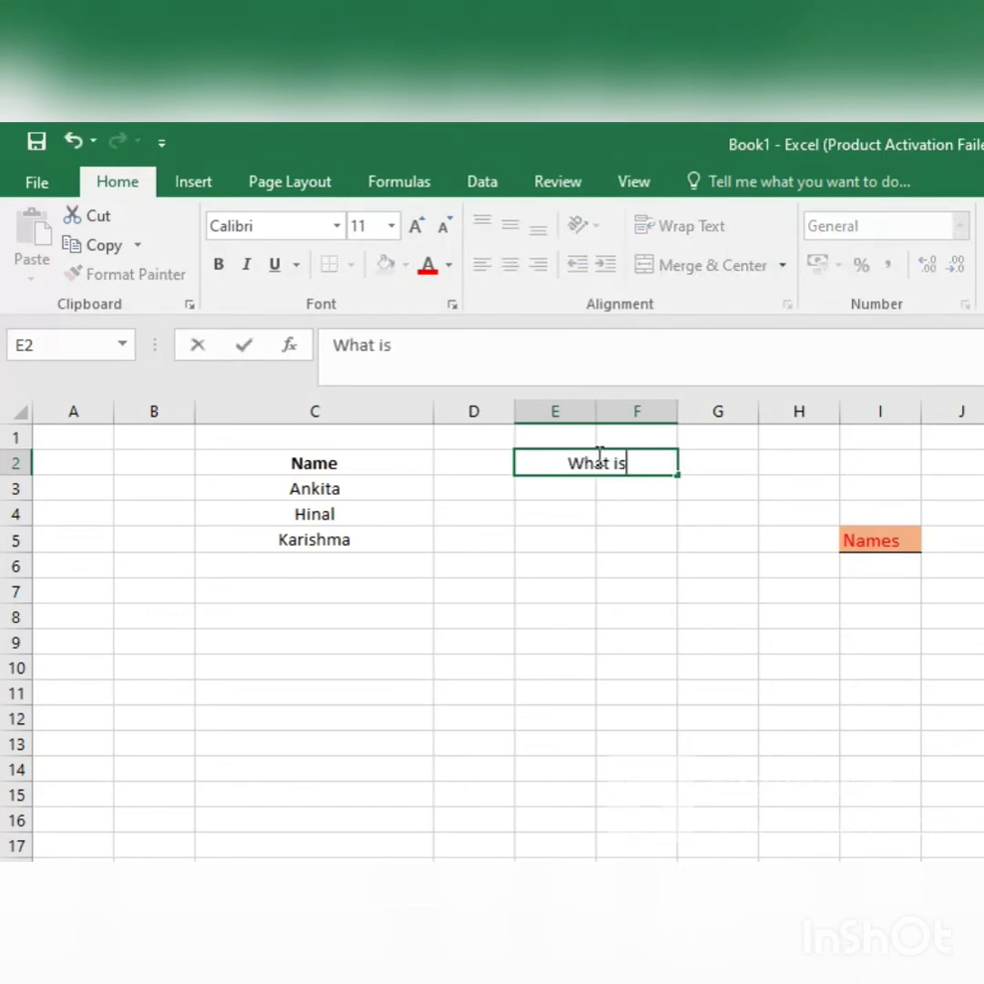
type(" your nam")
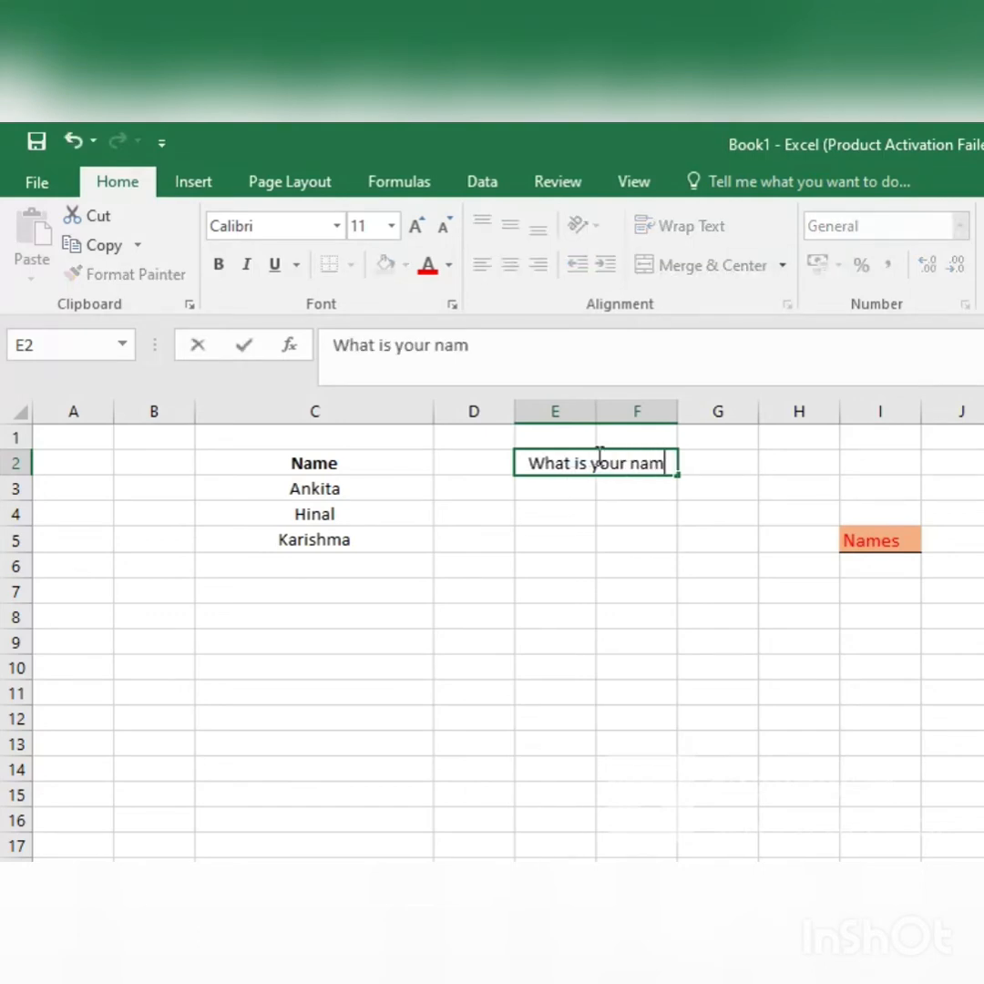
type("e?")
key("Return")
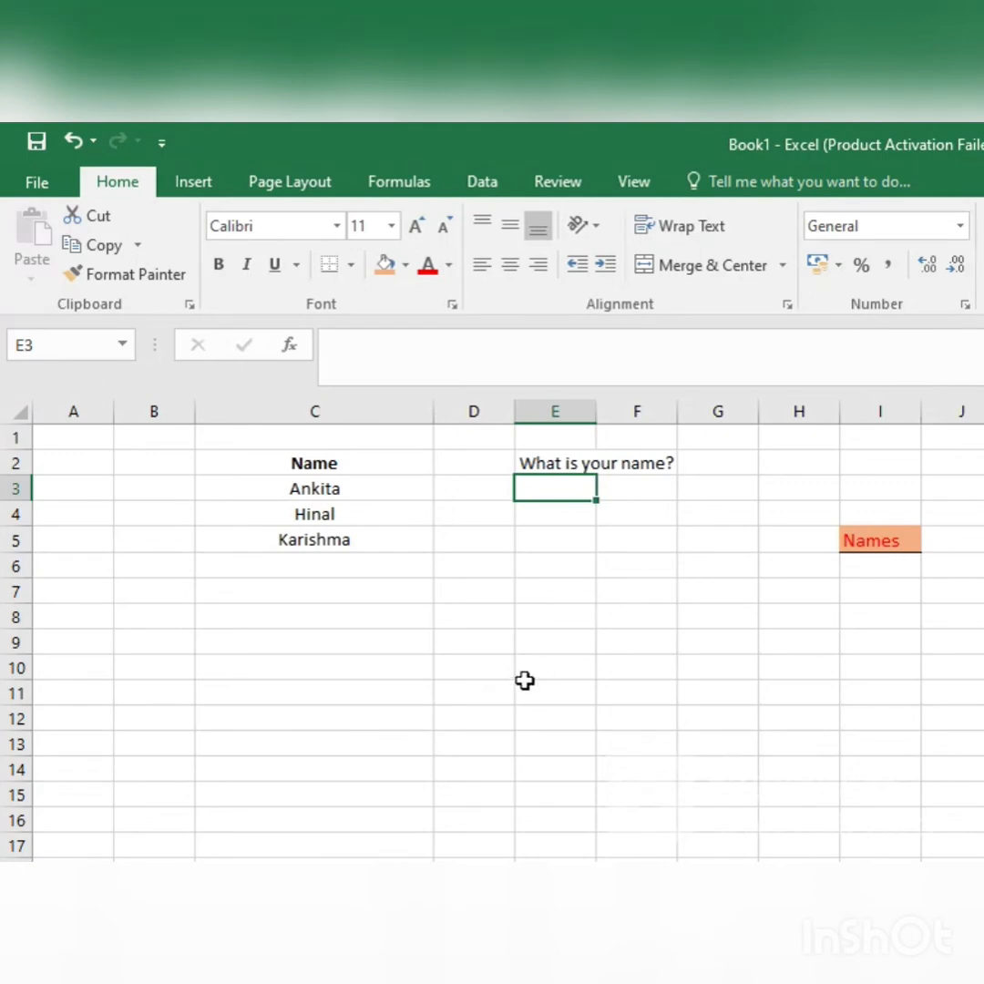
Step: Enter the numbers 23, 45 and 19 in cells E6 to E8
left_click(568, 571)
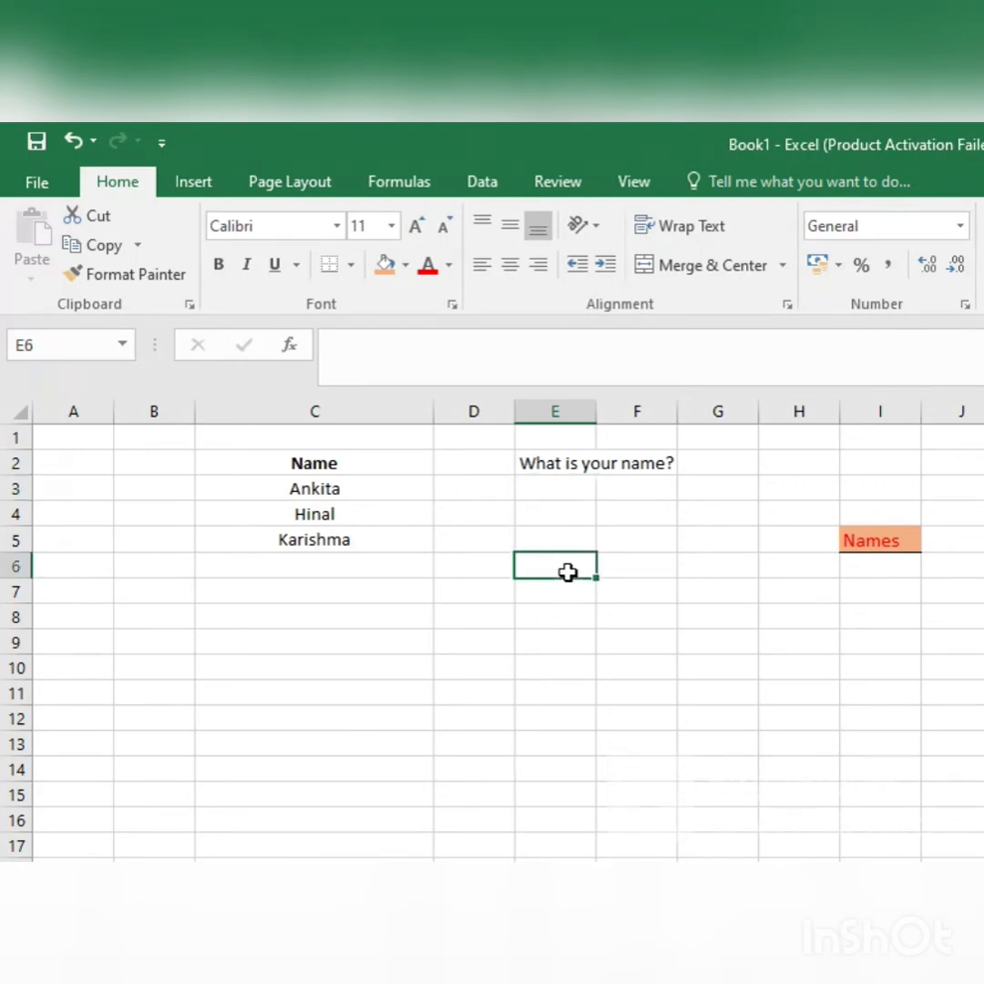
type("23")
key("Return")
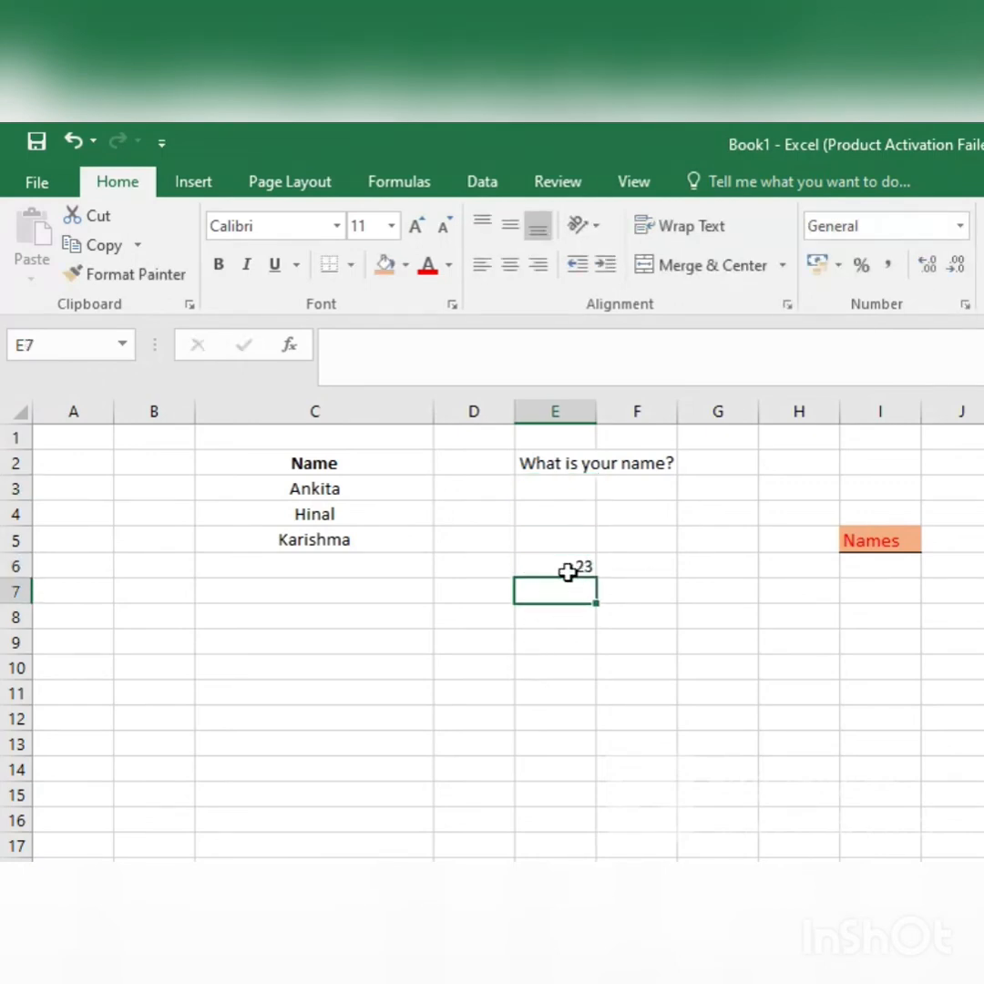
type("45")
key("Return")
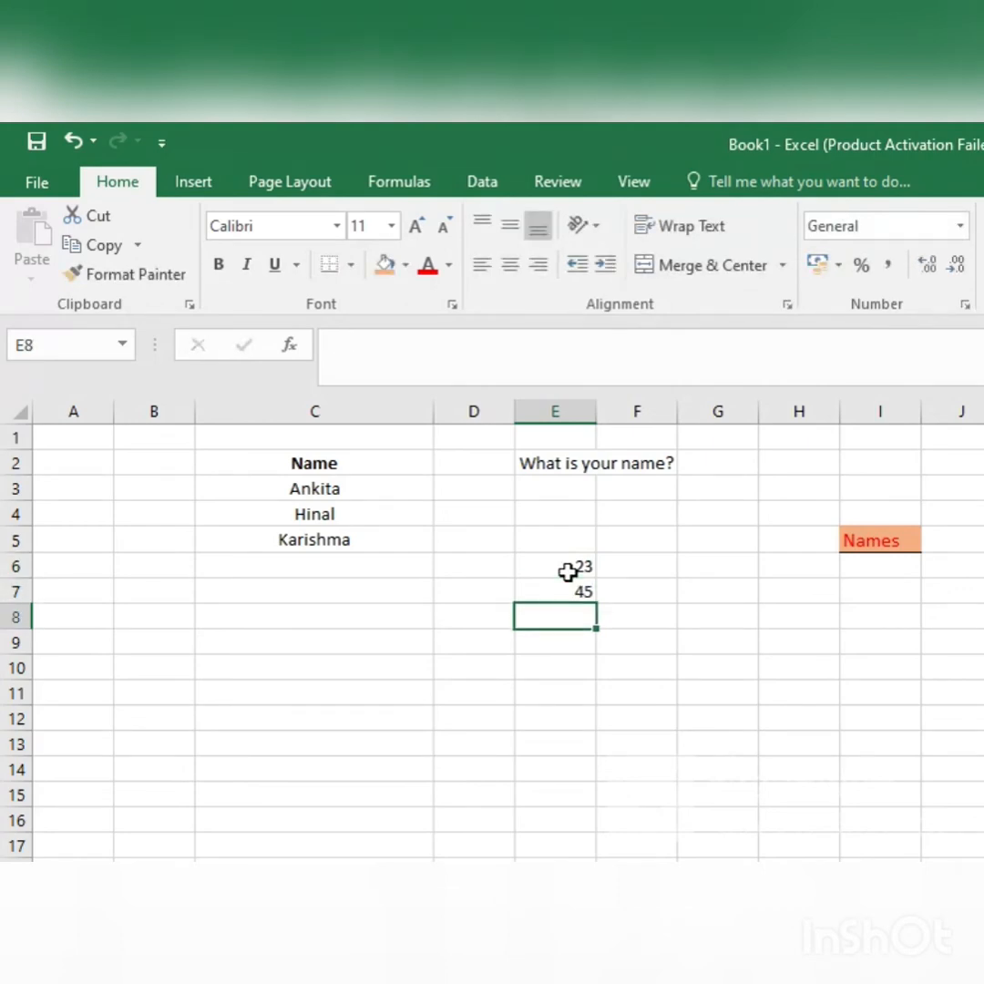
type("19")
key("Return")
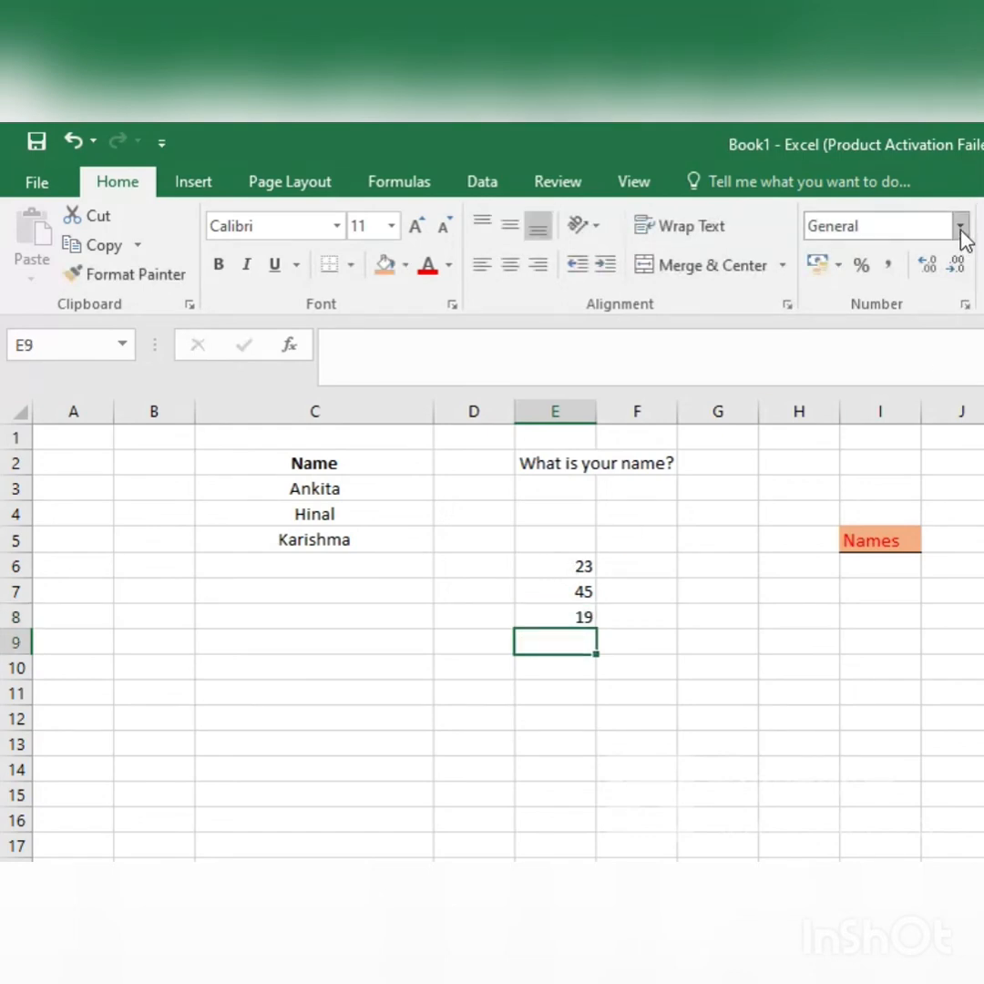
Step: Try the General, Number and Currency formats one after another on the value in E6
left_click(548, 571)
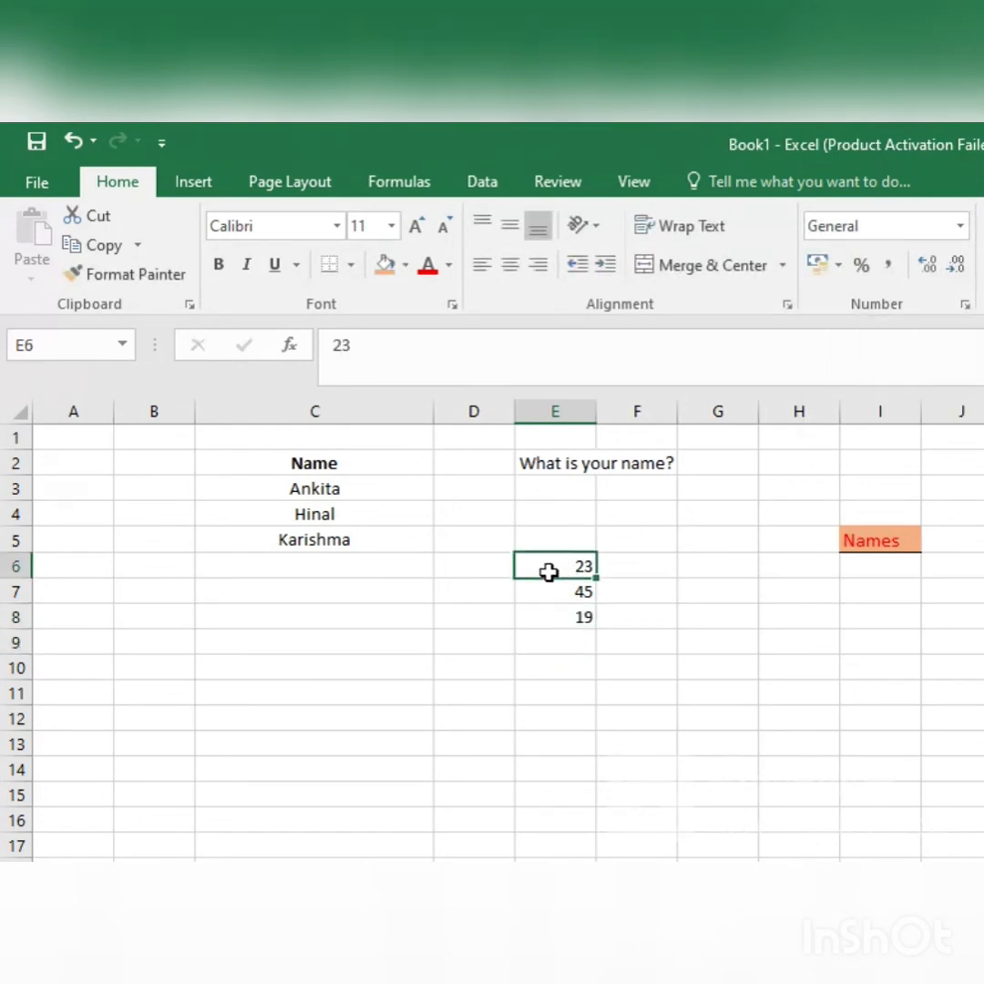
left_click(963, 225)
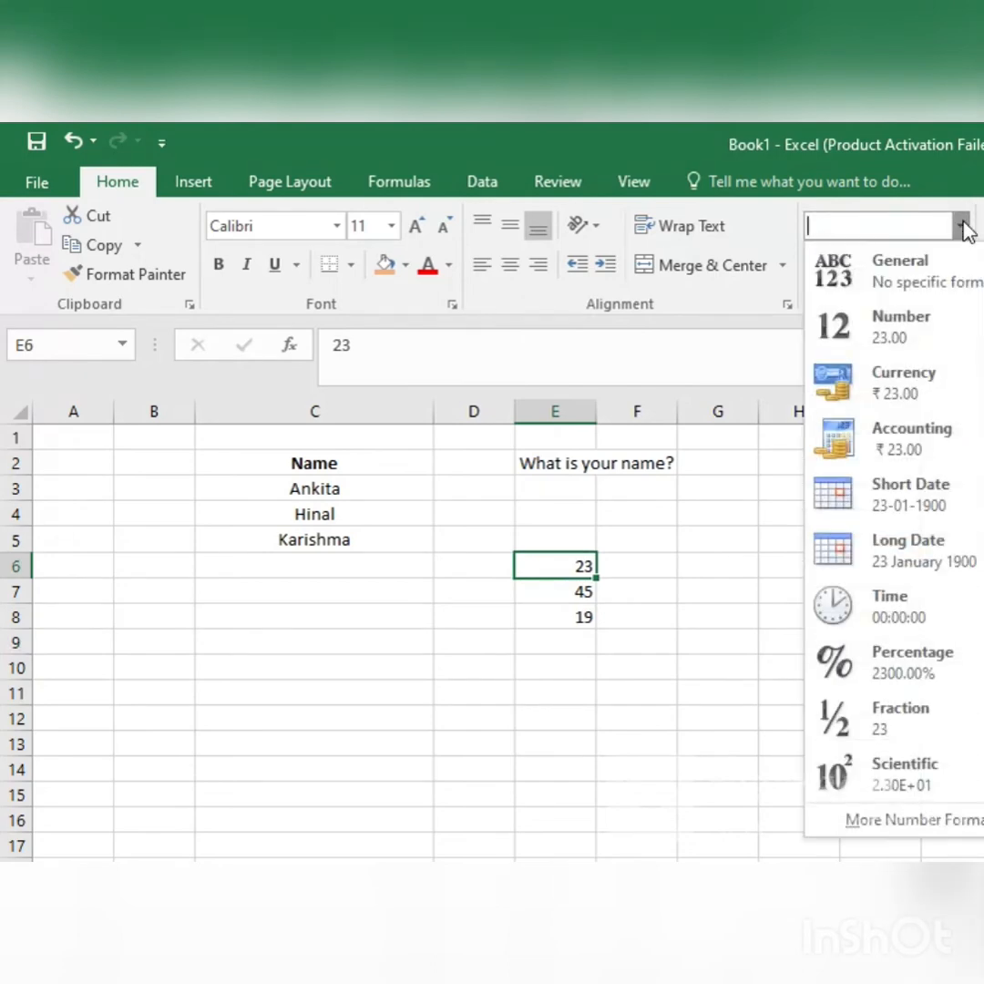
left_click(947, 277)
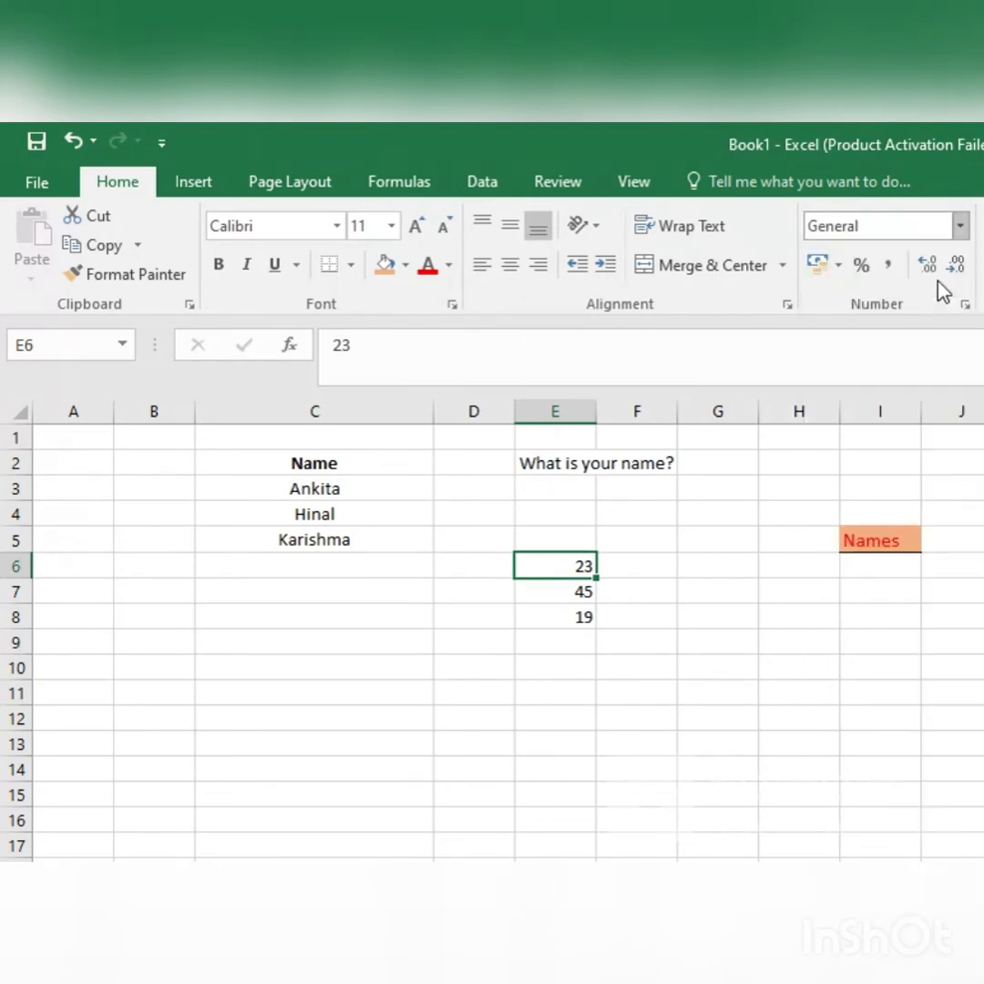
left_click(962, 225)
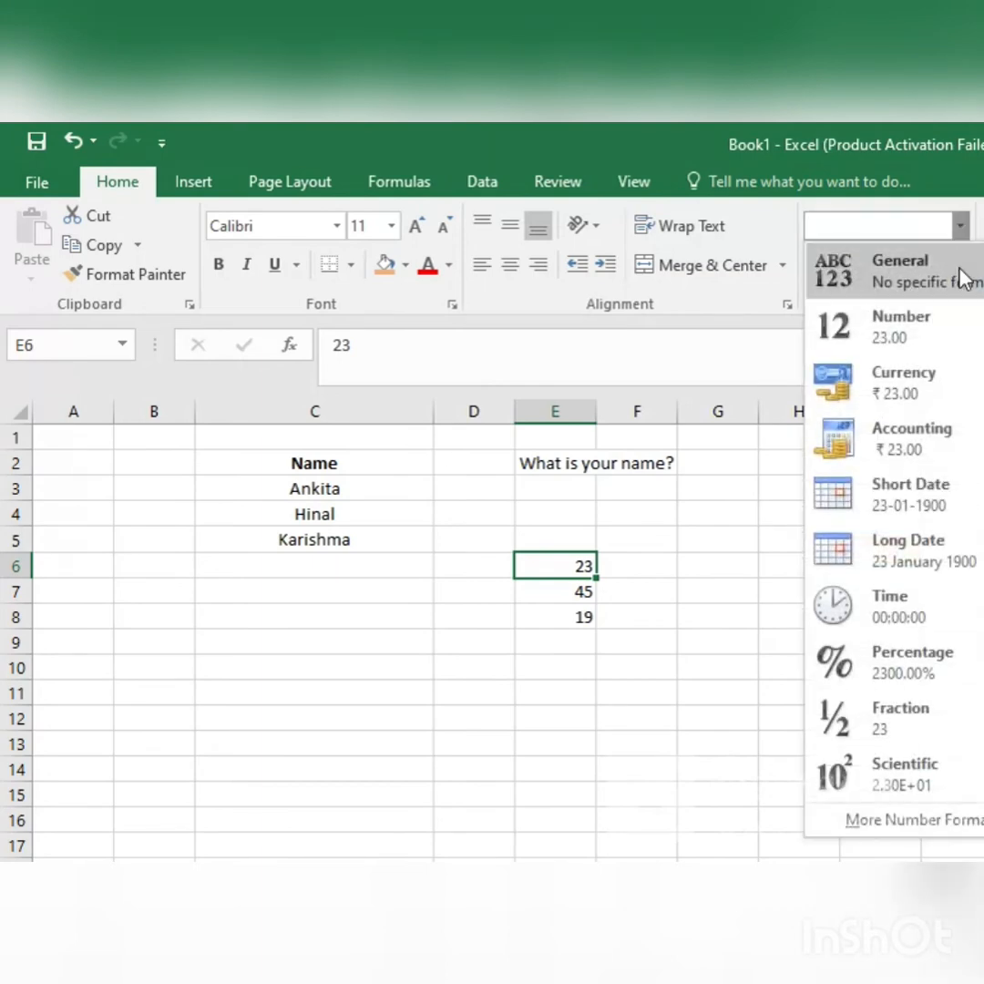
left_click(963, 350)
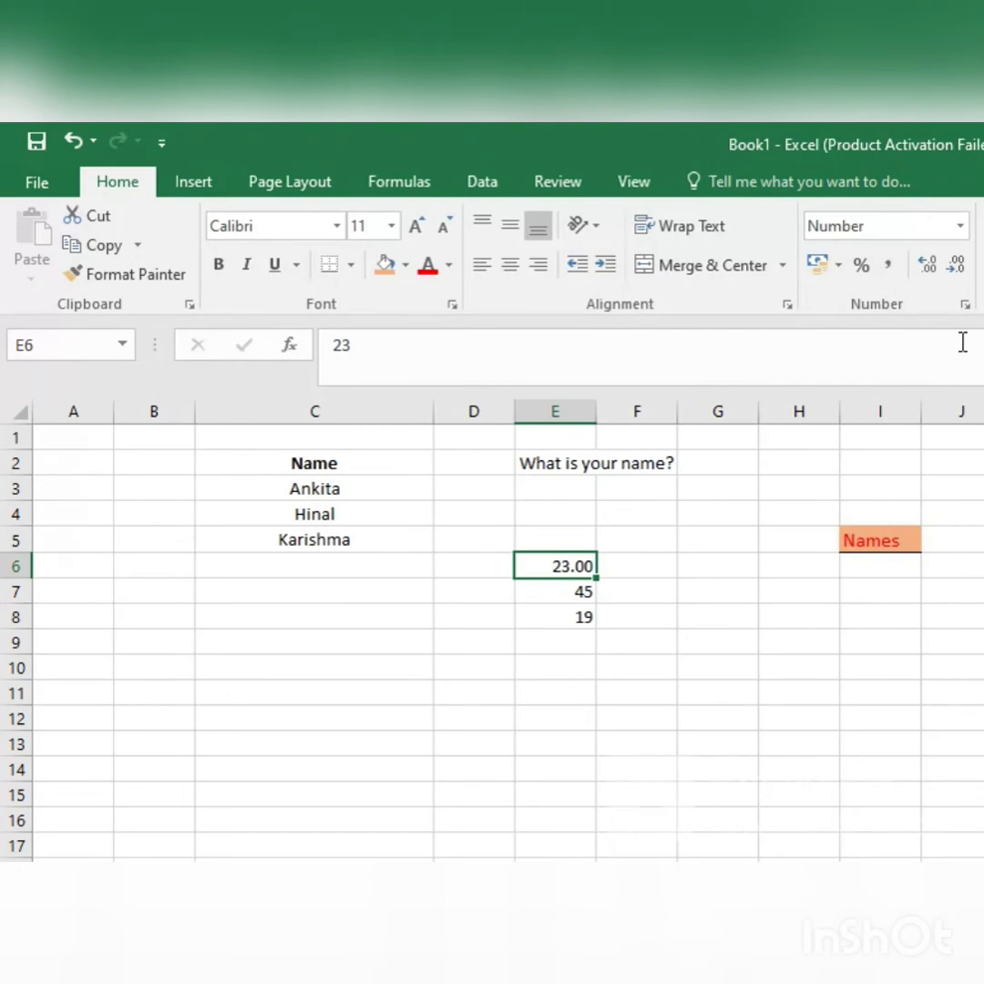
left_click(961, 226)
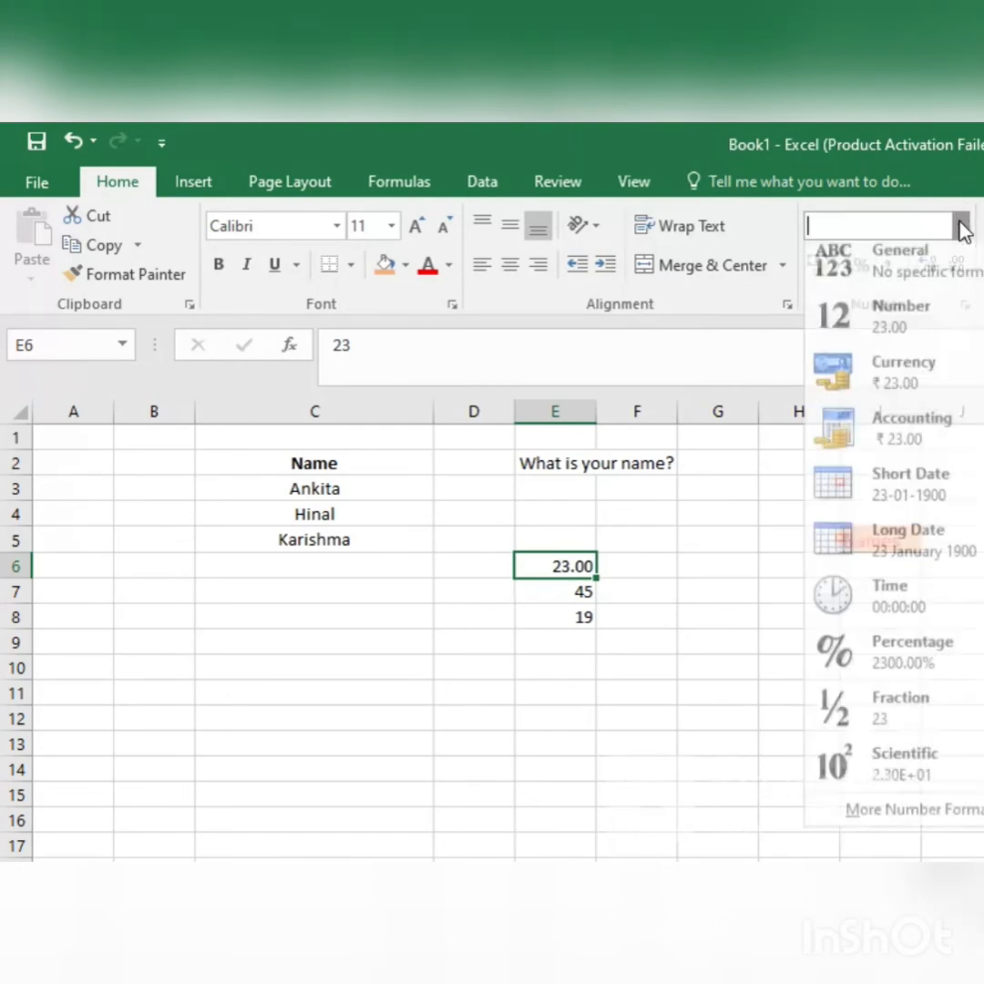
left_click(888, 401)
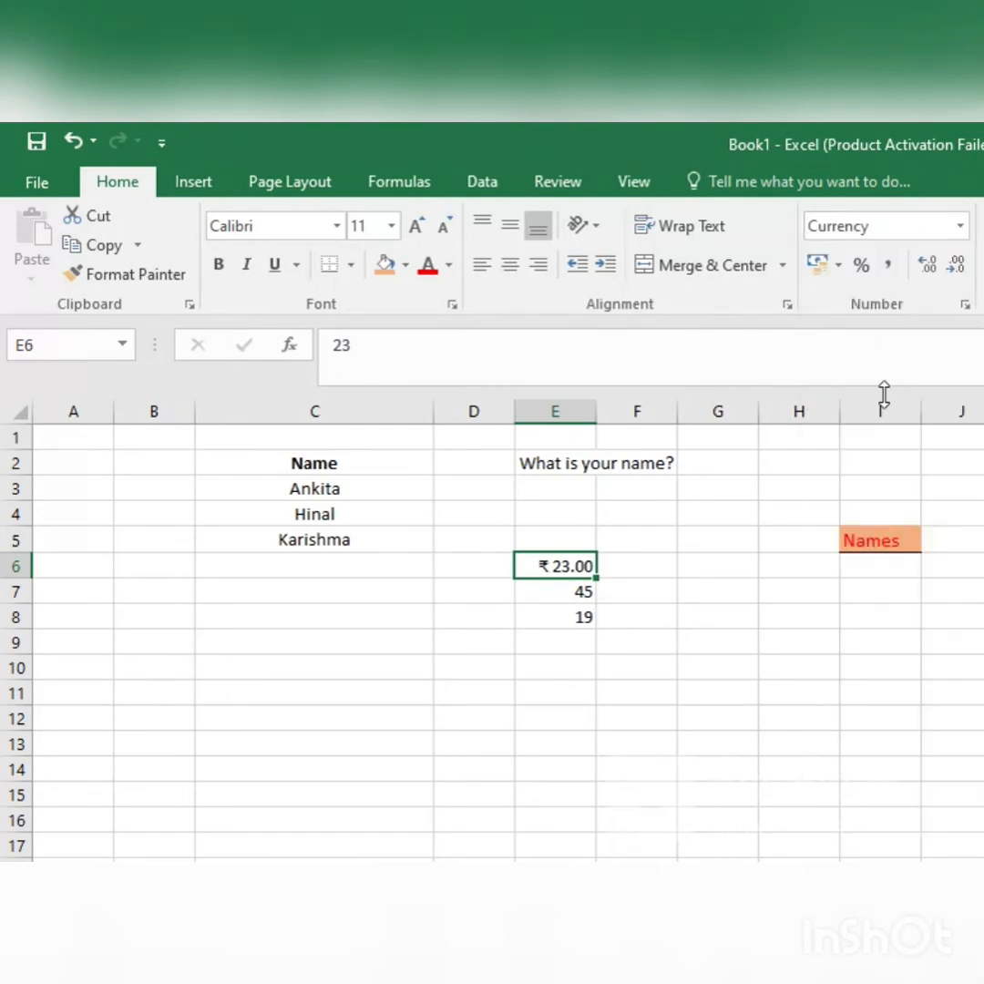
Step: Apply the Accounting number format to the value in E6
left_click(962, 225)
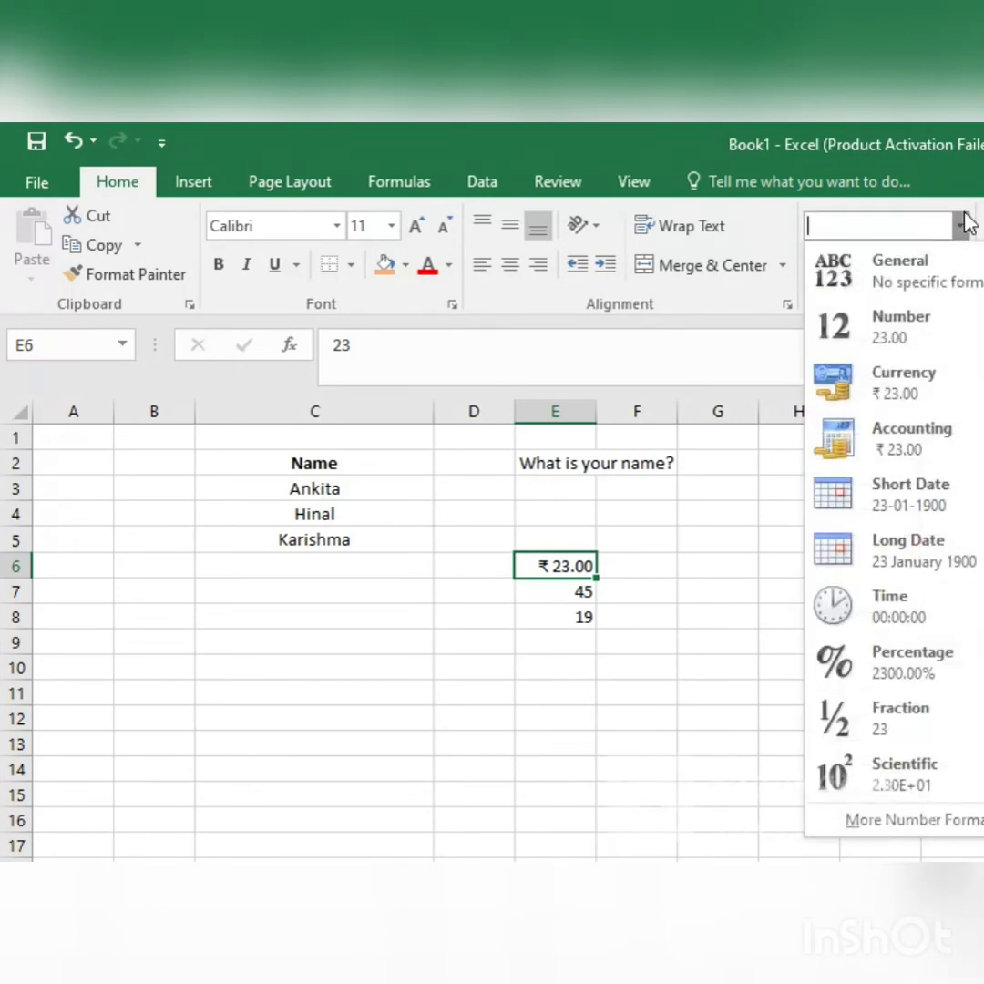
left_click(948, 456)
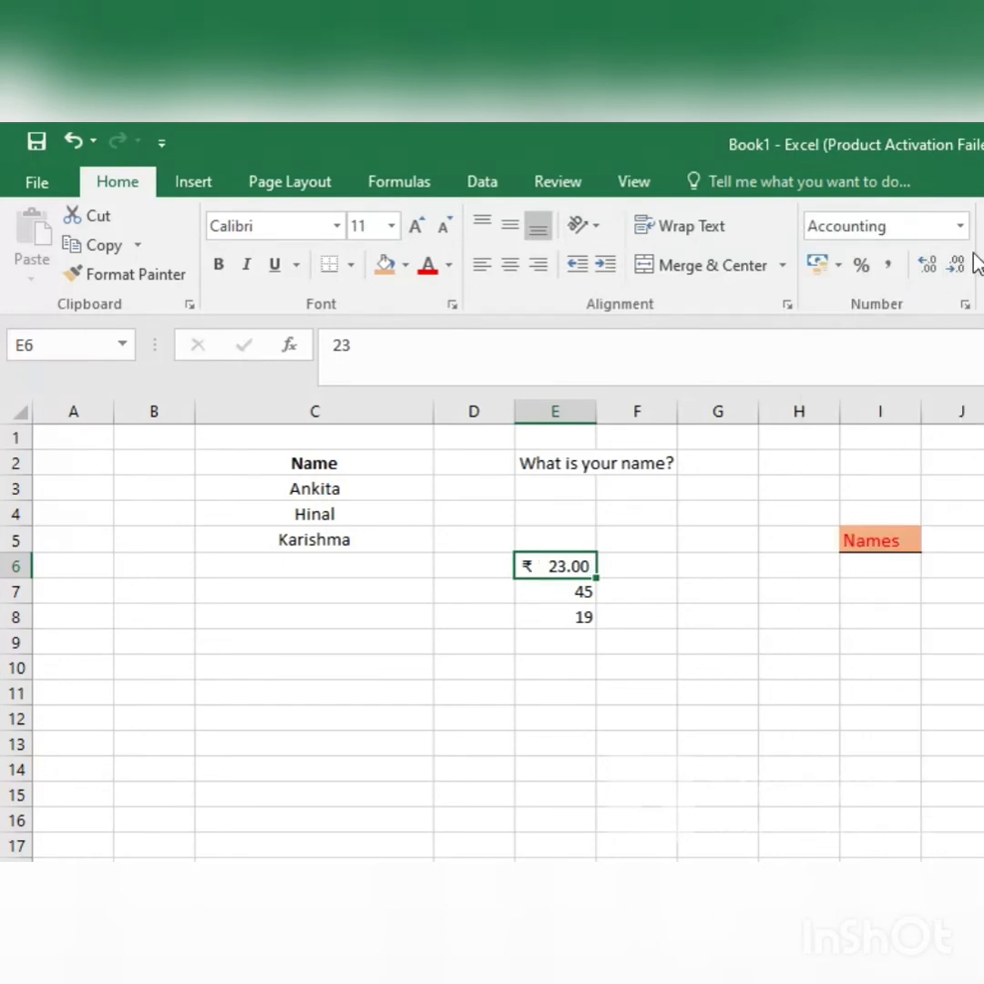
left_click(960, 225)
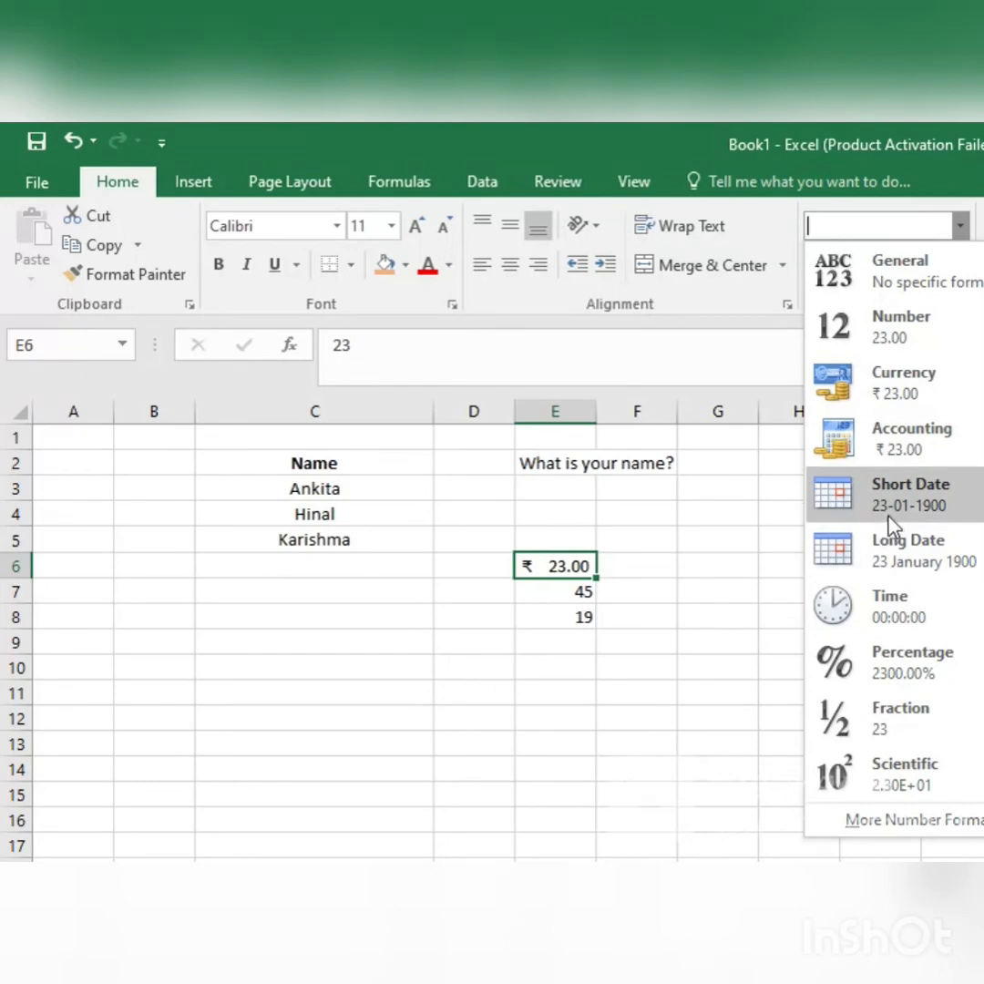
left_click(661, 603)
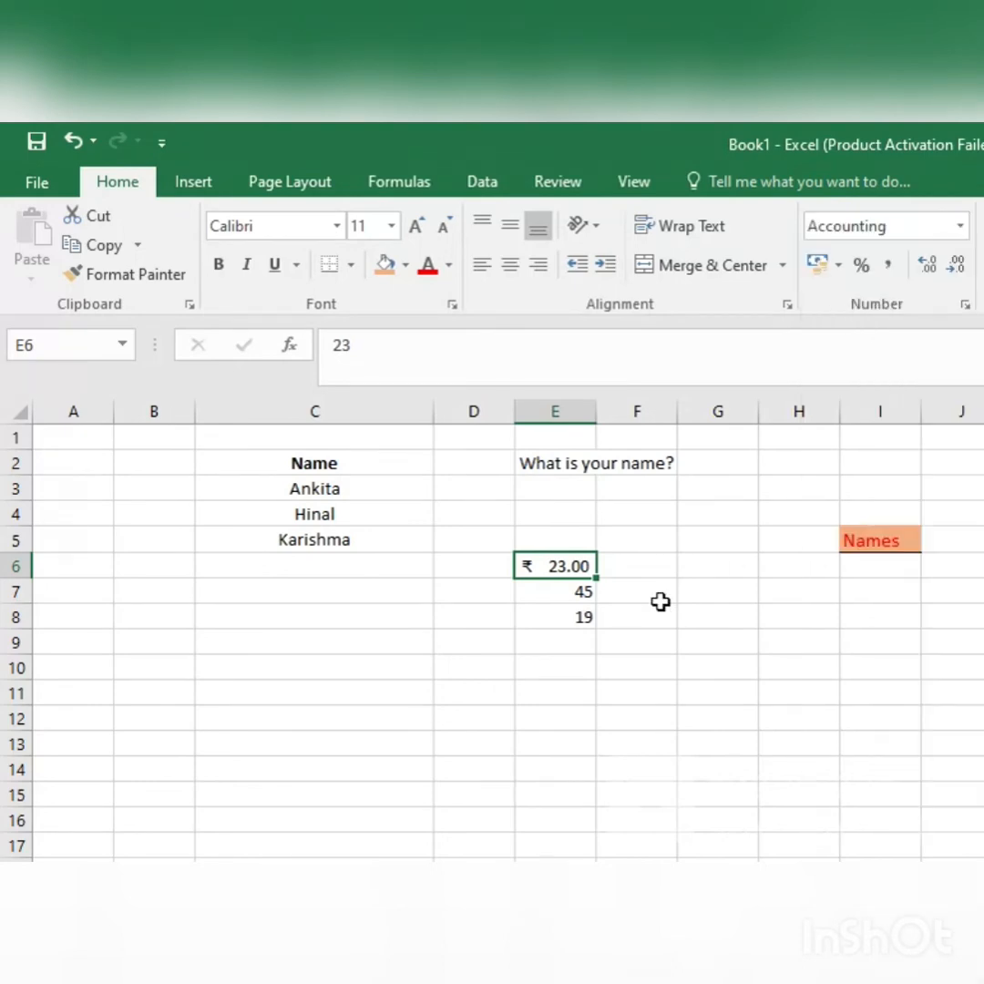
Step: Enter the date 16-04-2022 in cell F4
left_click(663, 521)
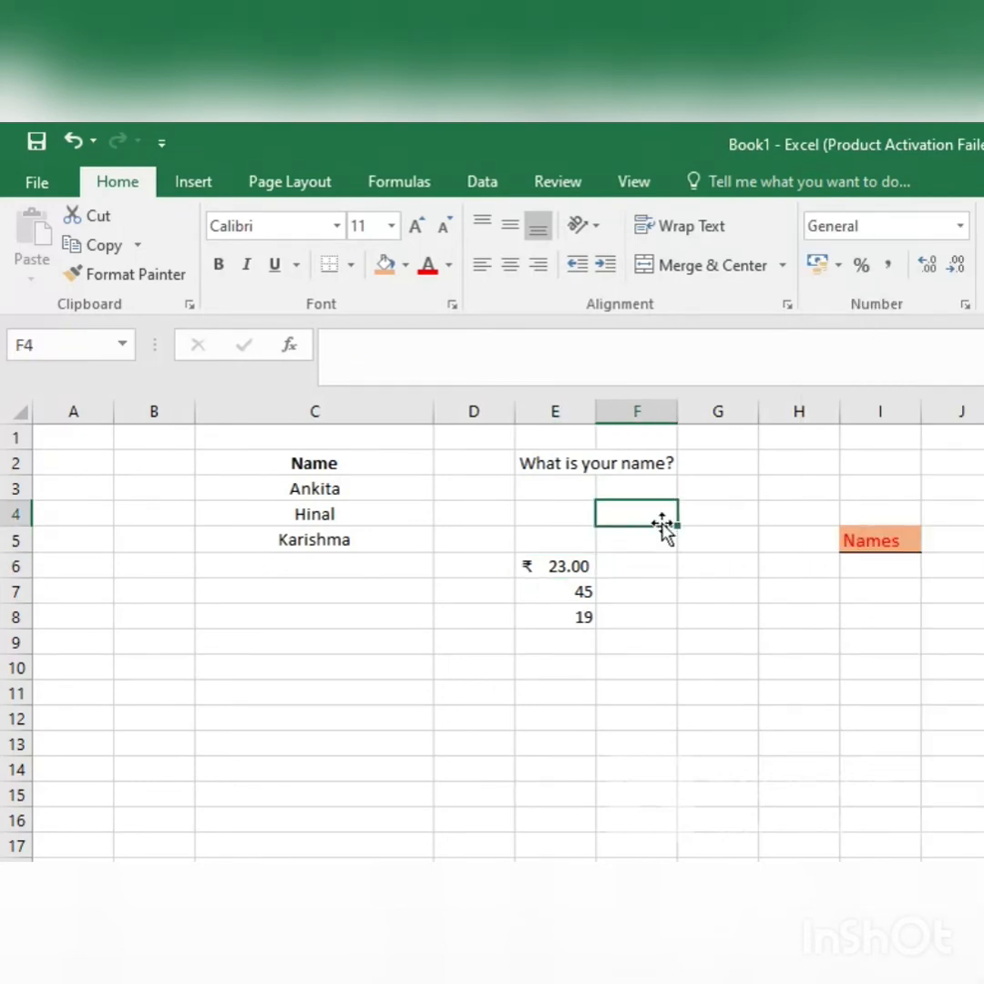
type("16-")
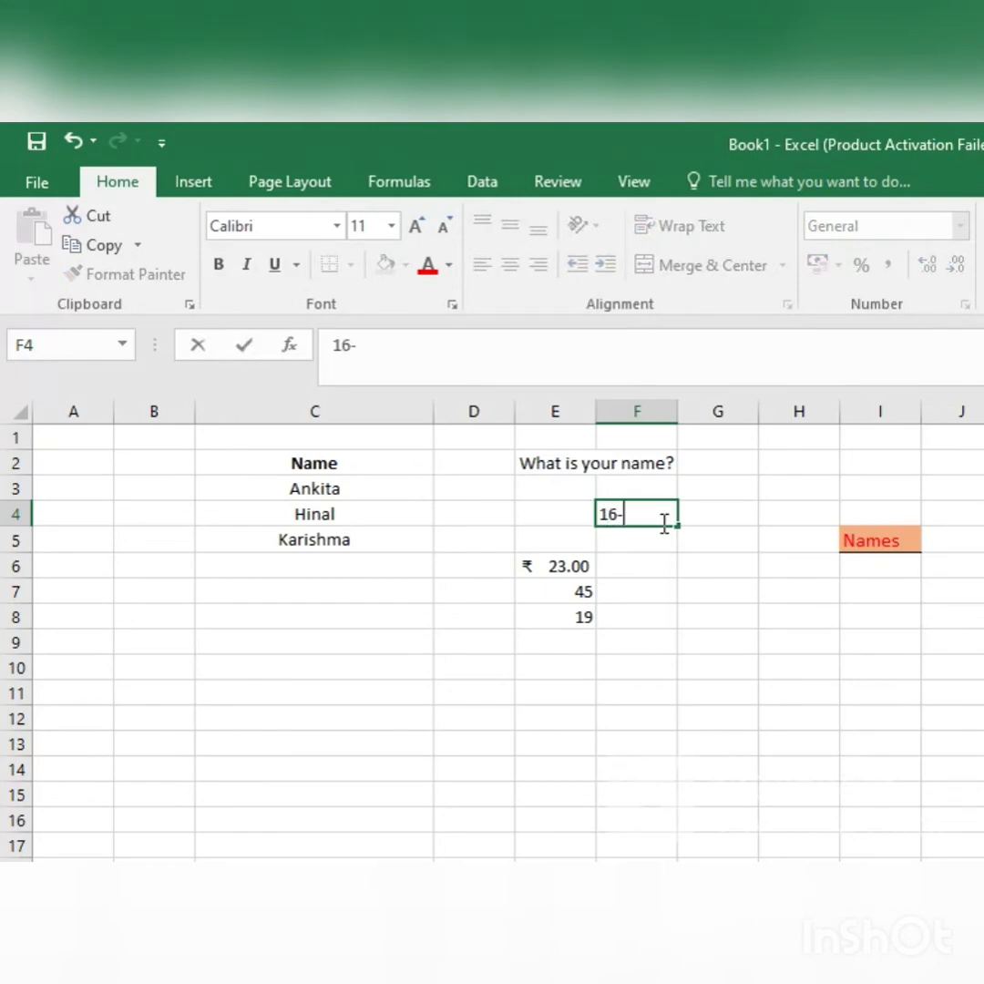
type("04-2022")
key("Left")
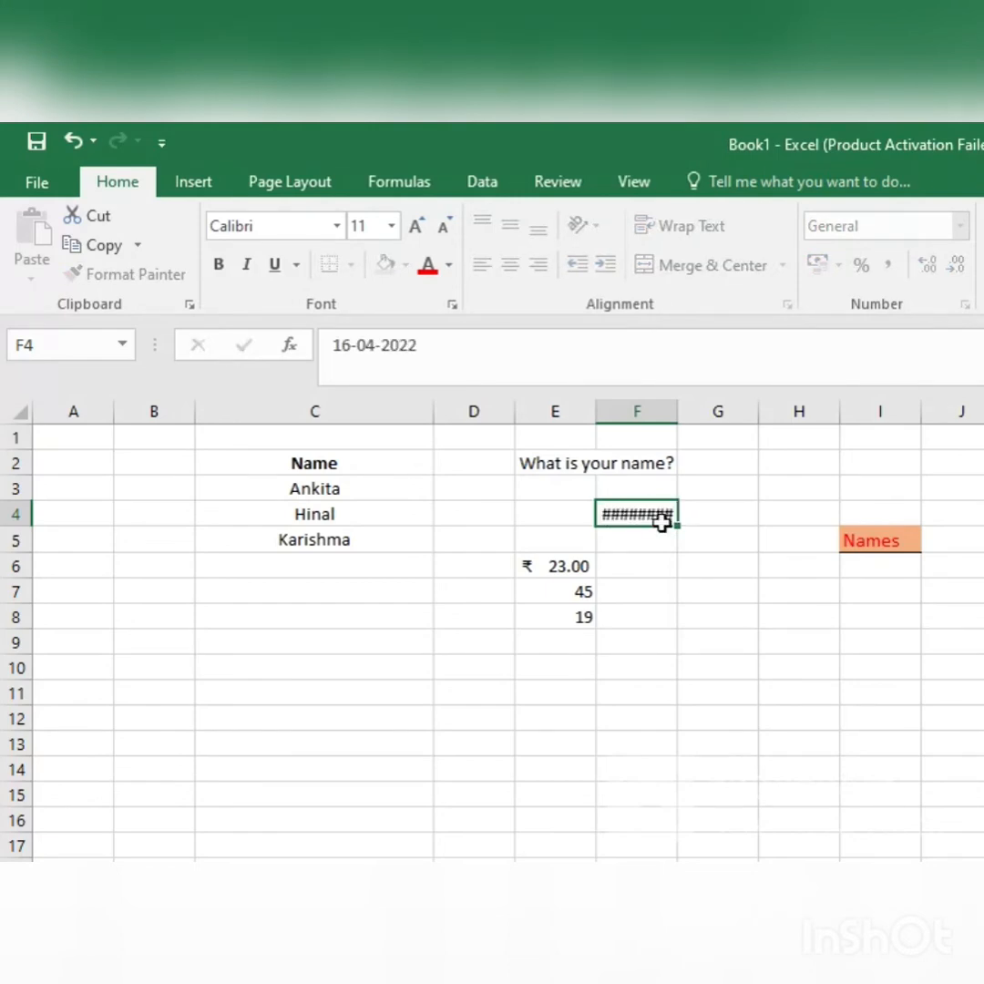
Step: Apply the Short Date format to the date in F4 and change it to Long Date
left_click(662, 516)
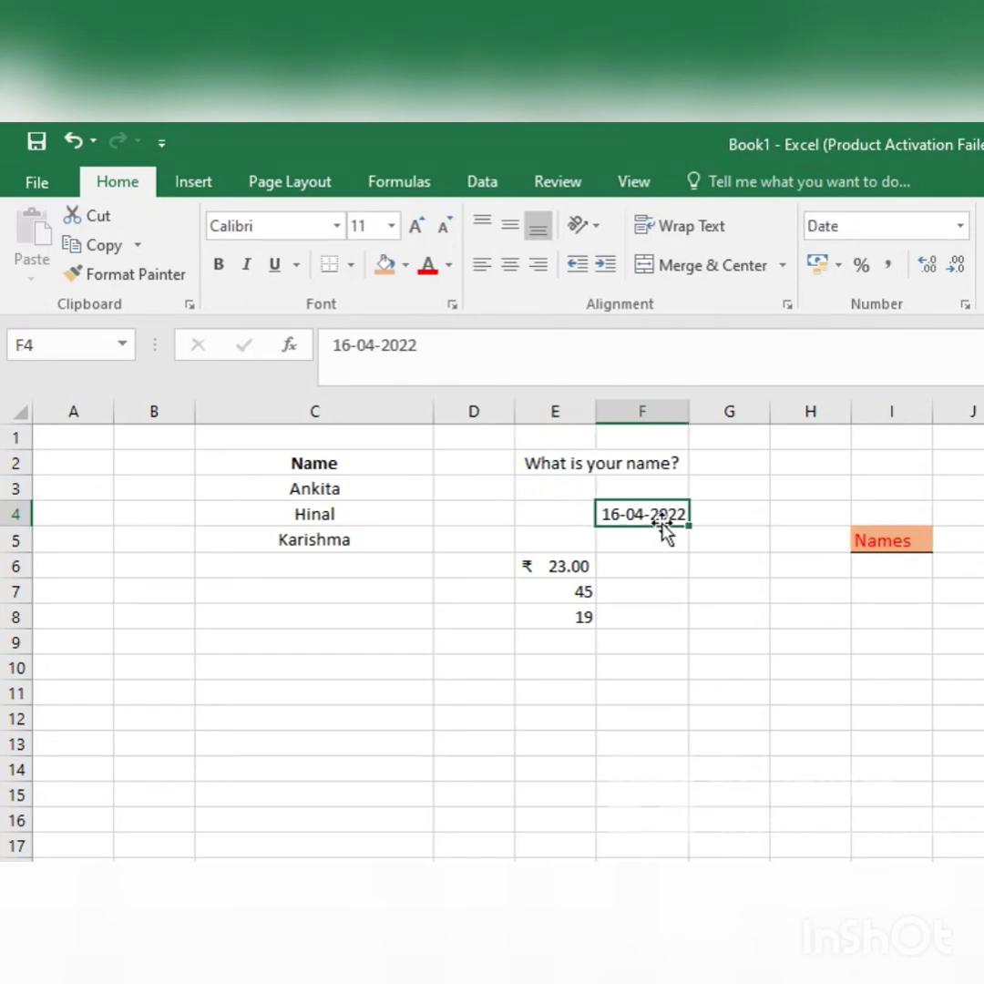
left_click(960, 225)
left_click(877, 508)
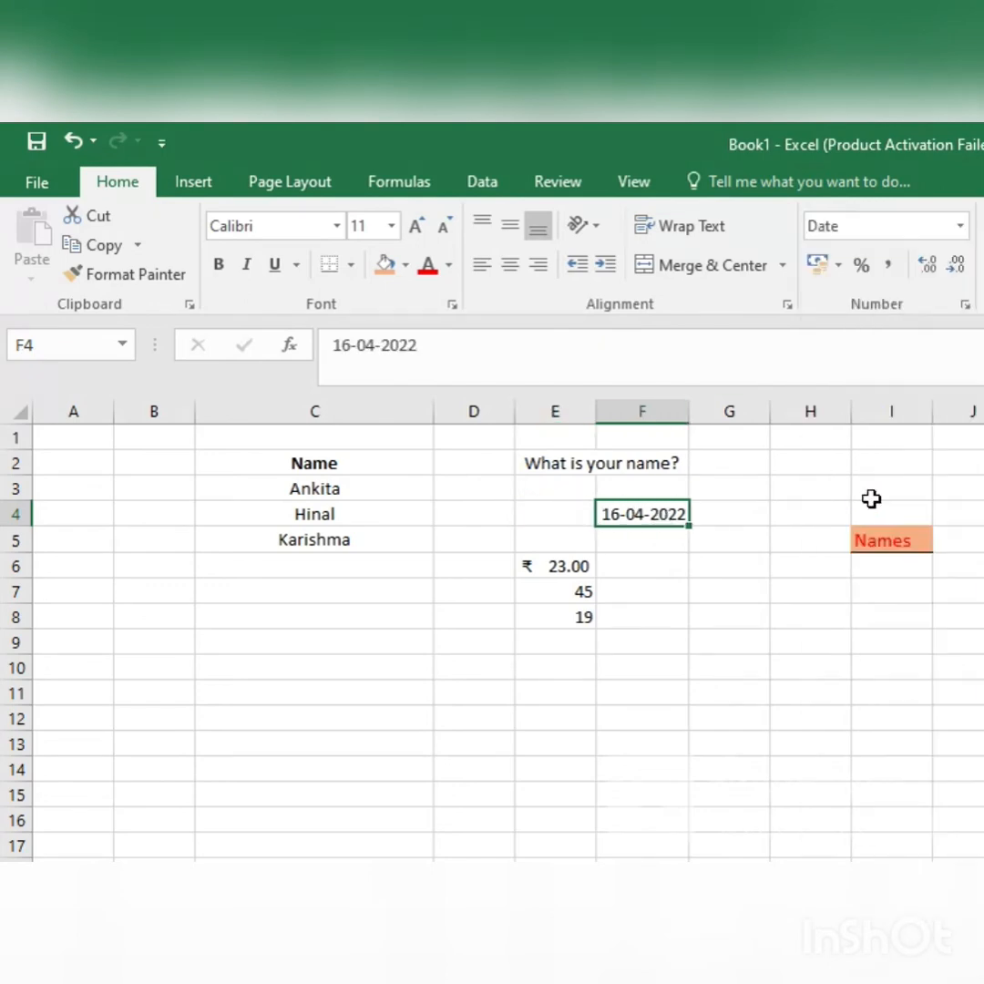
left_click(960, 227)
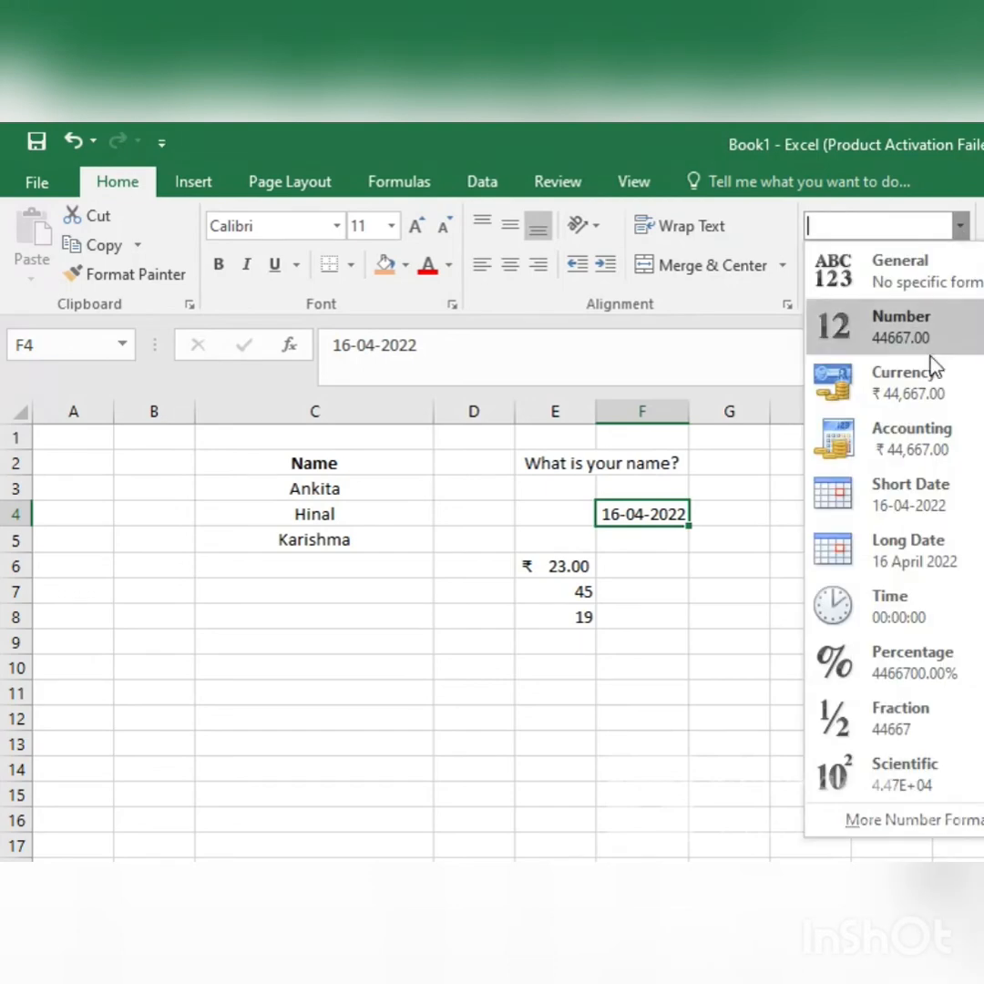
left_click(936, 566)
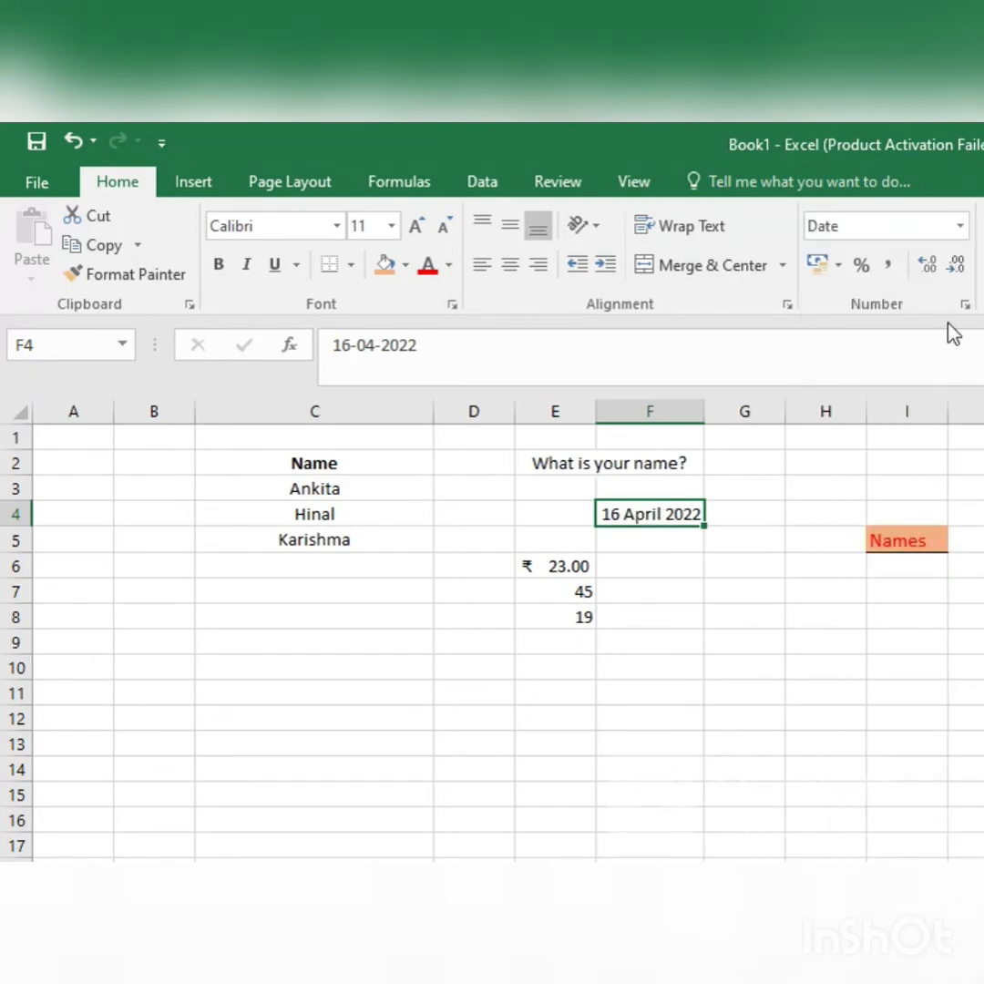
left_click(962, 229)
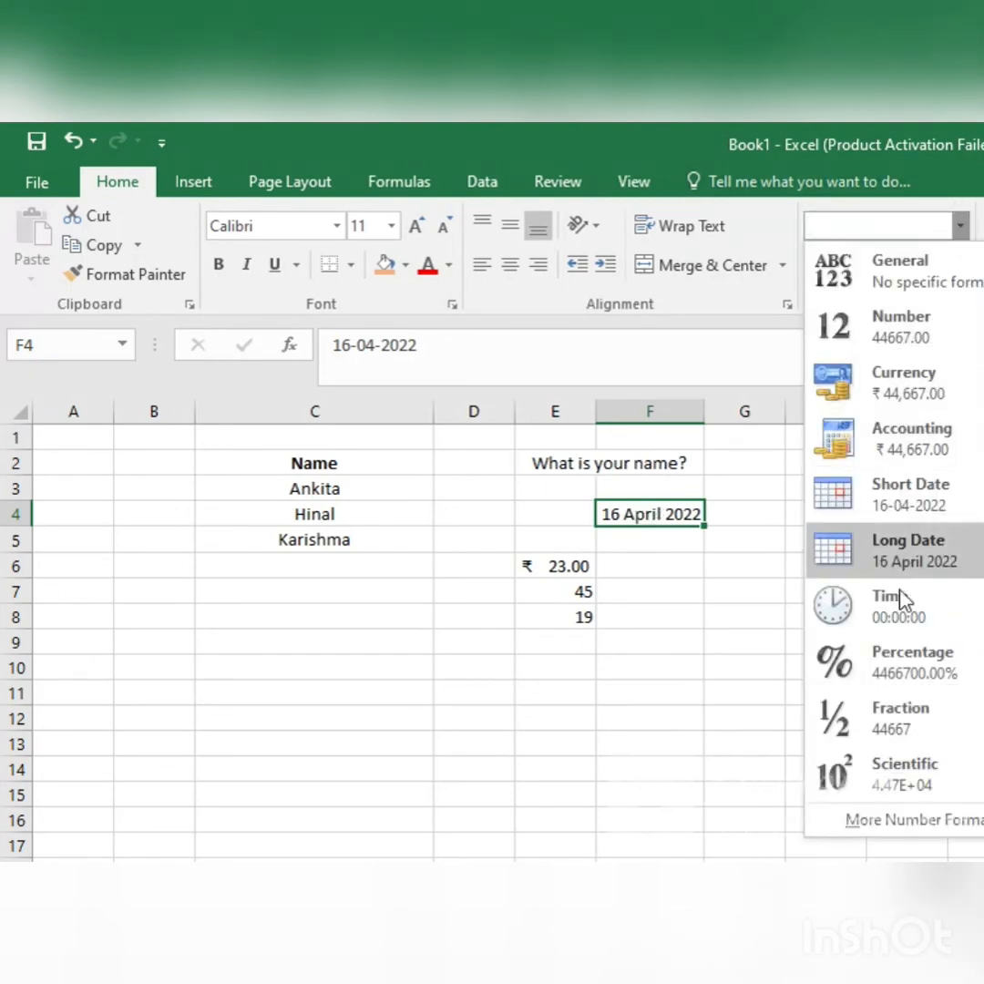
key("Escape")
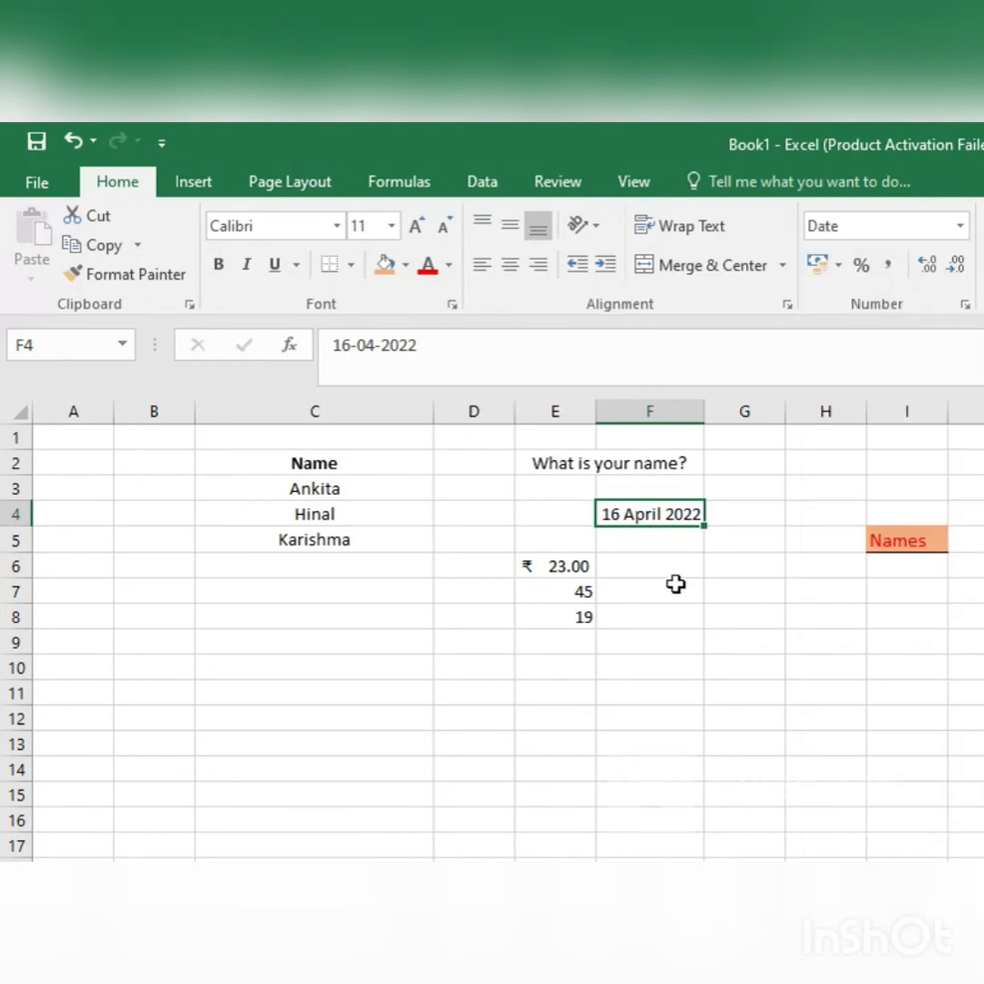
Step: Enter the time 5.52 PM in cell F5
left_click(654, 543)
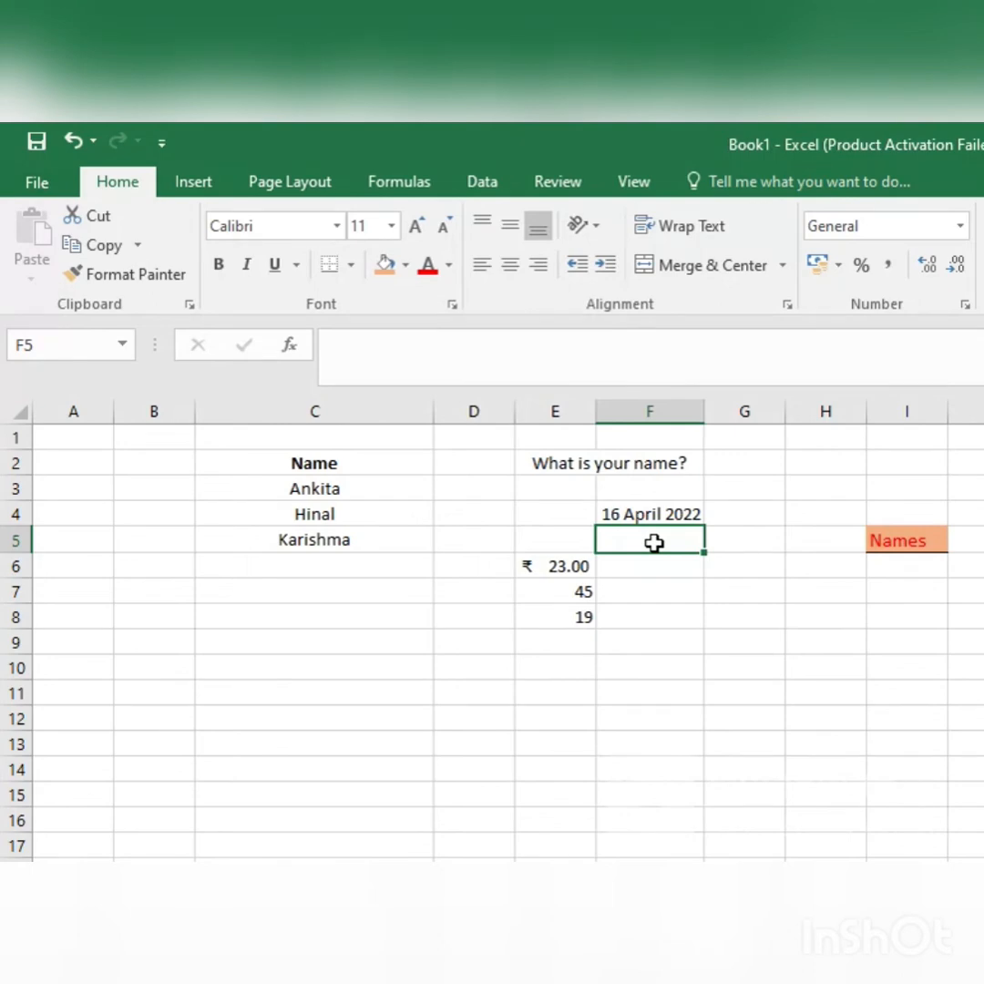
type("5.52")
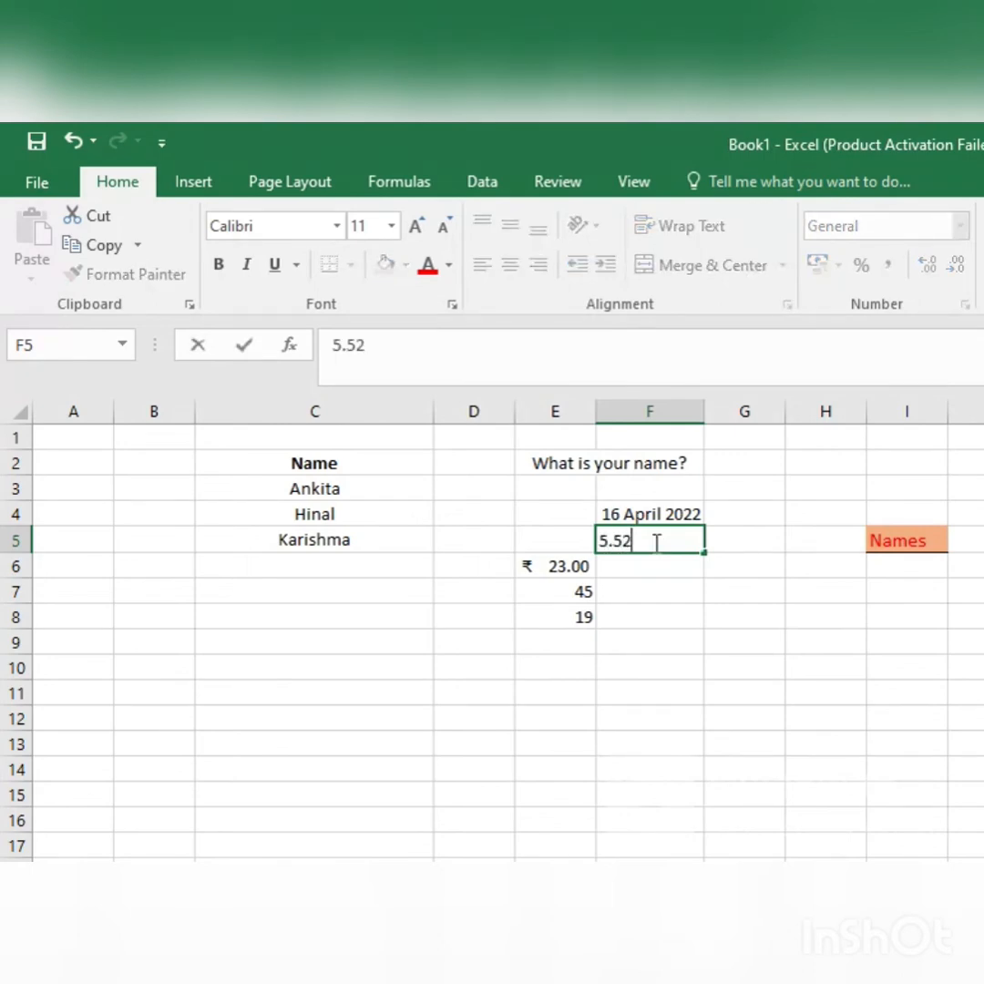
type(" PM")
key("Return")
Step: Apply the Long Date format to the entry in F5 and change it to the Time format
left_click(654, 540)
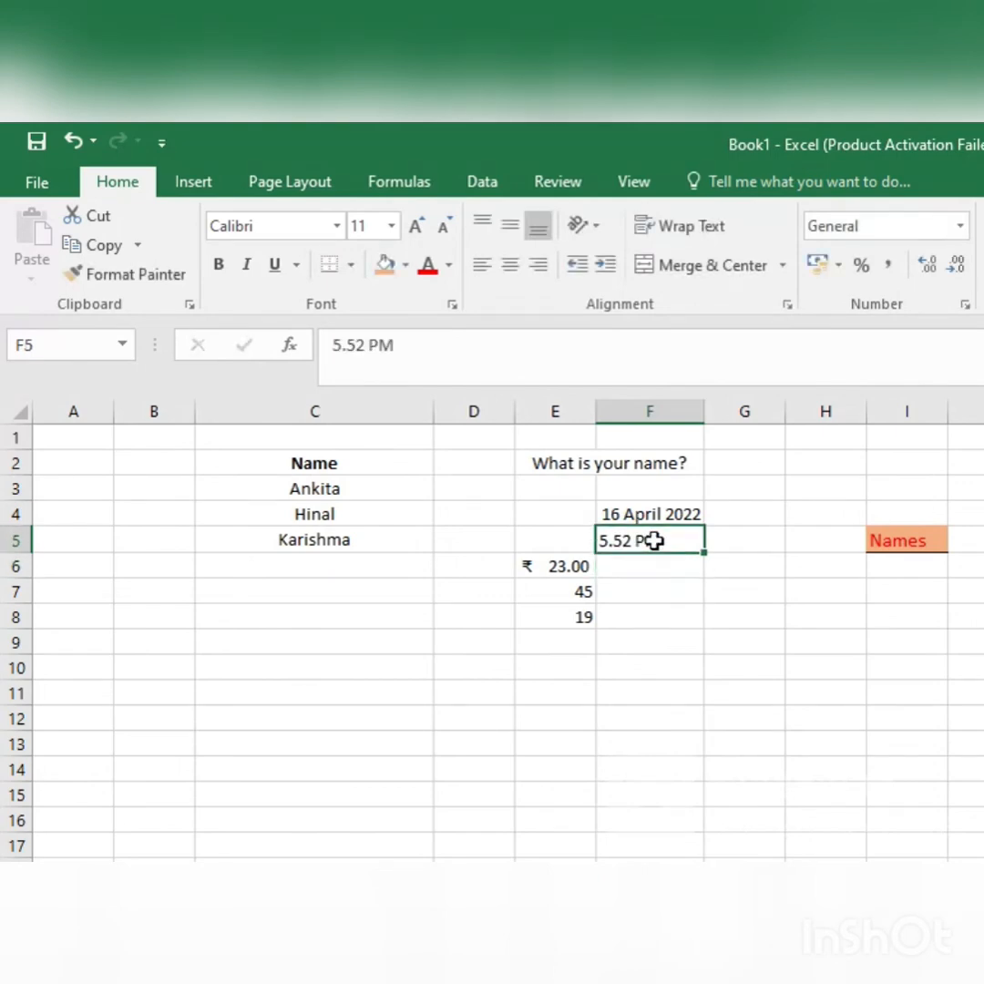
left_click(959, 225)
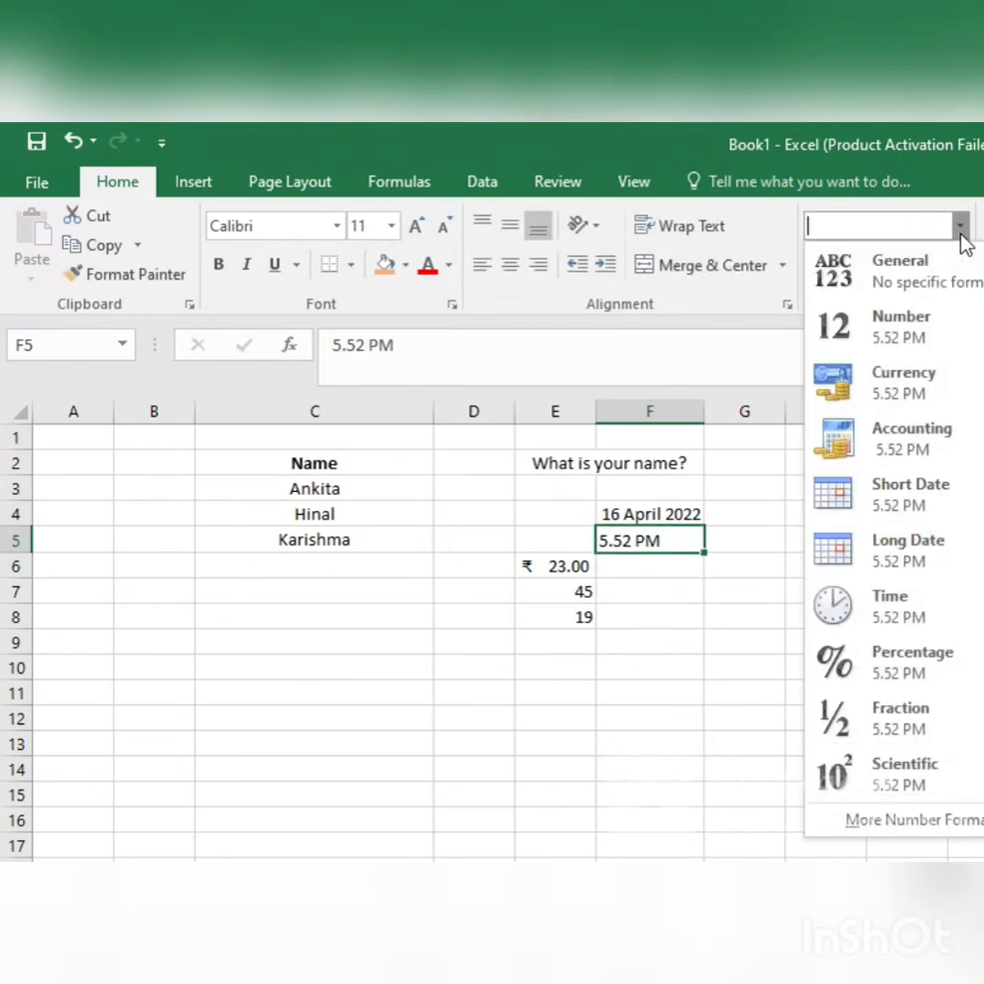
left_click(944, 564)
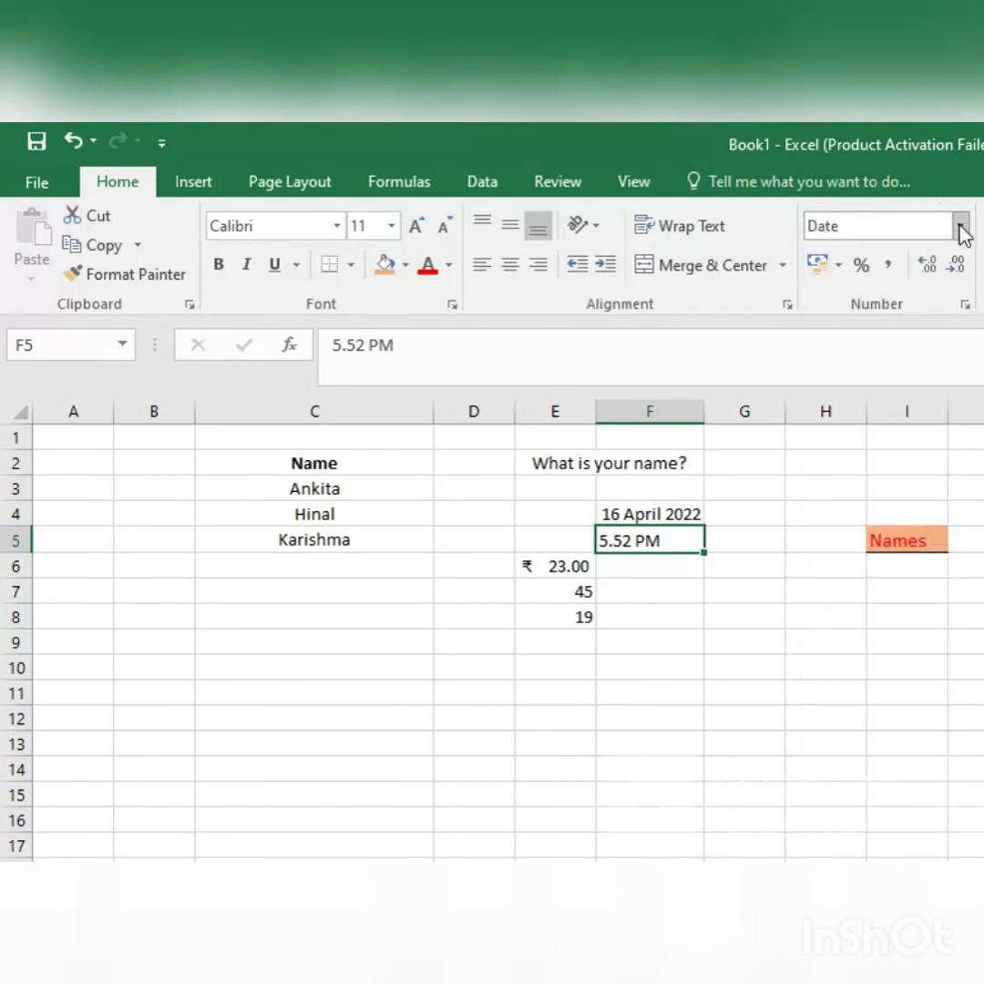
left_click(961, 228)
left_click(916, 603)
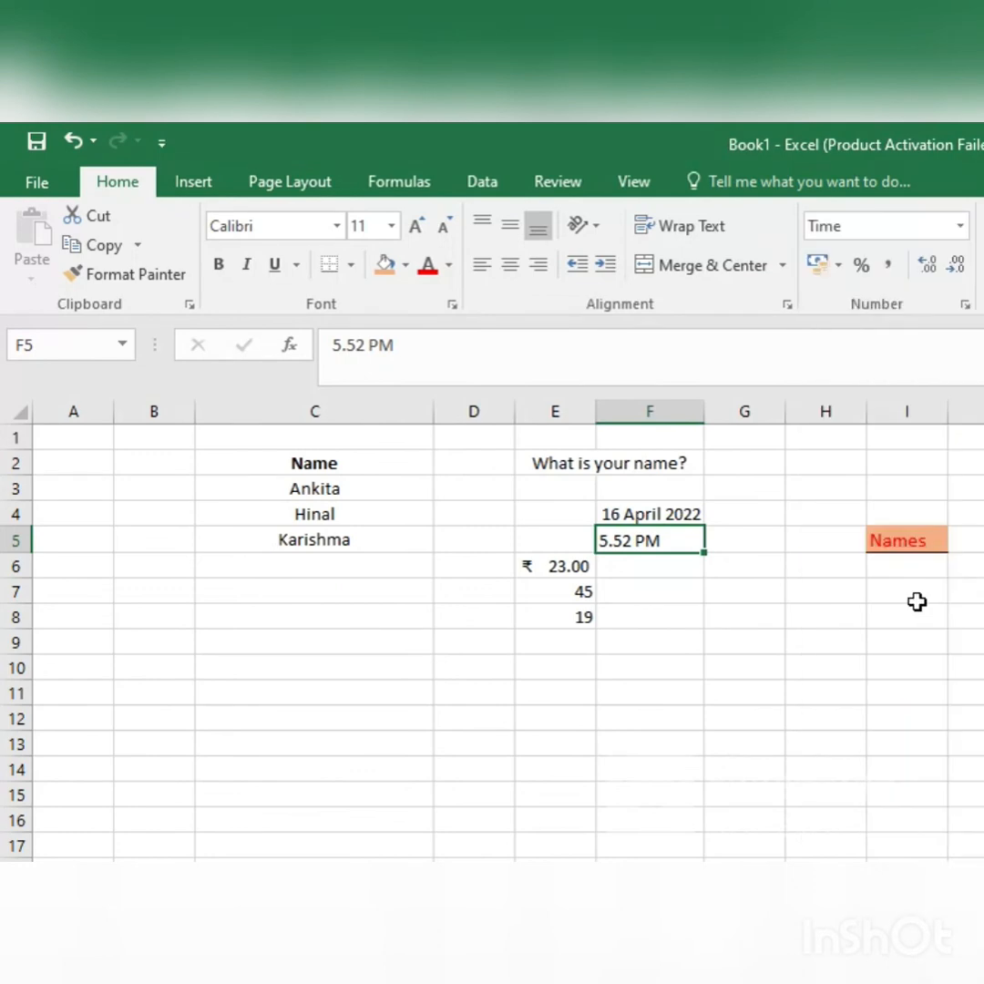
Step: Try the Percentage, Fraction and Scientific formats one after another on the value in E7
left_click(961, 226)
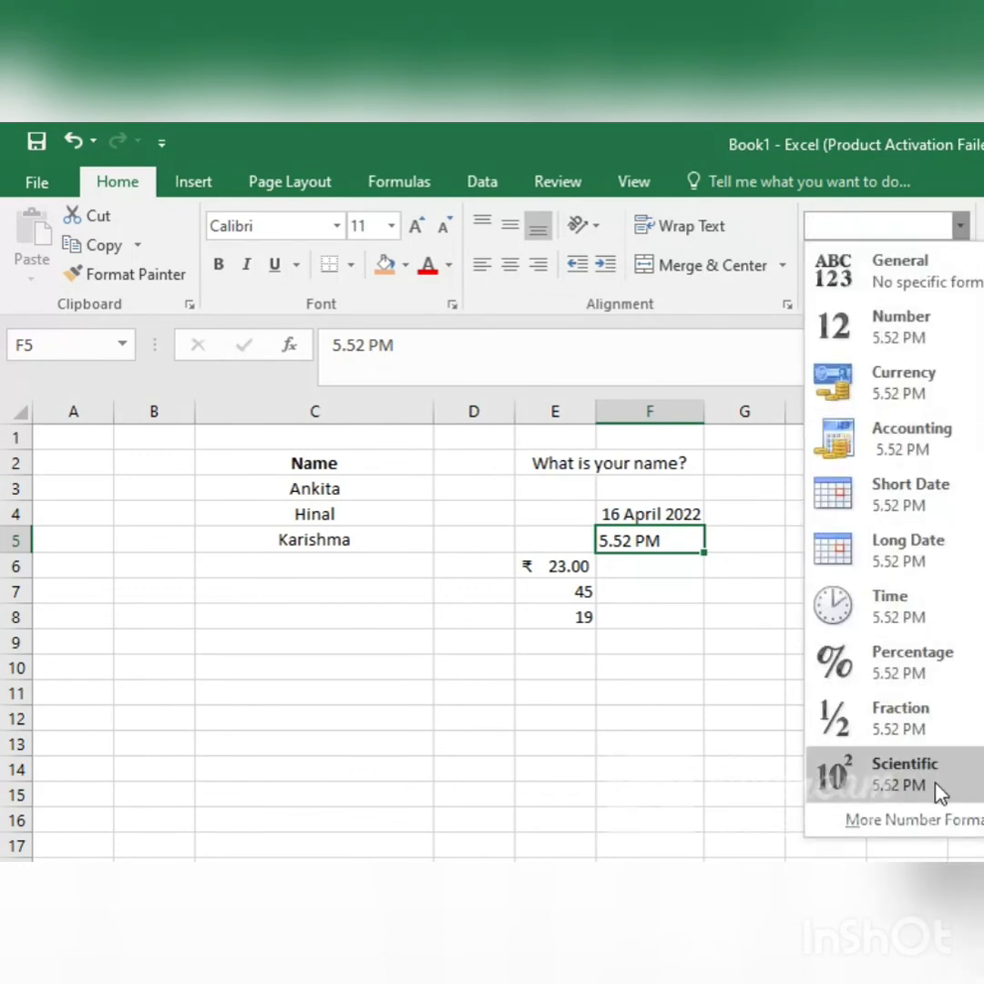
left_click(573, 588)
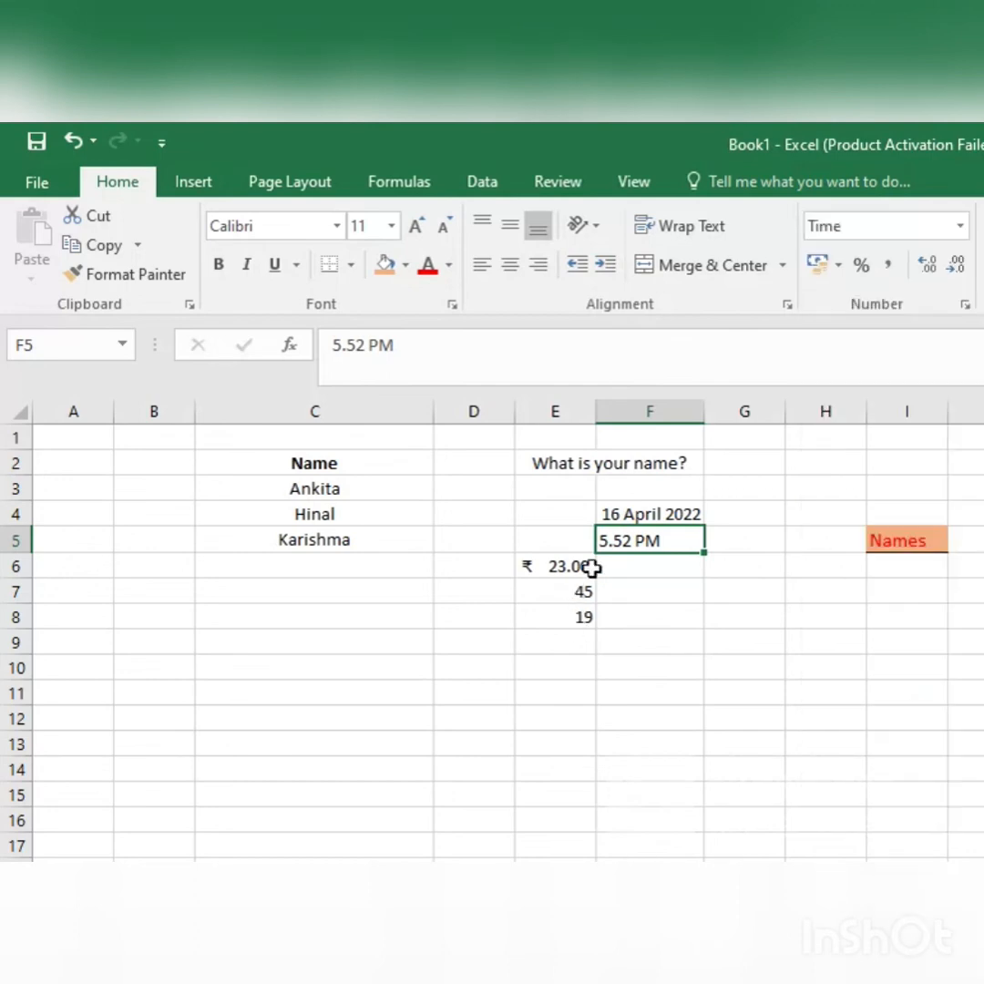
left_click(555, 589)
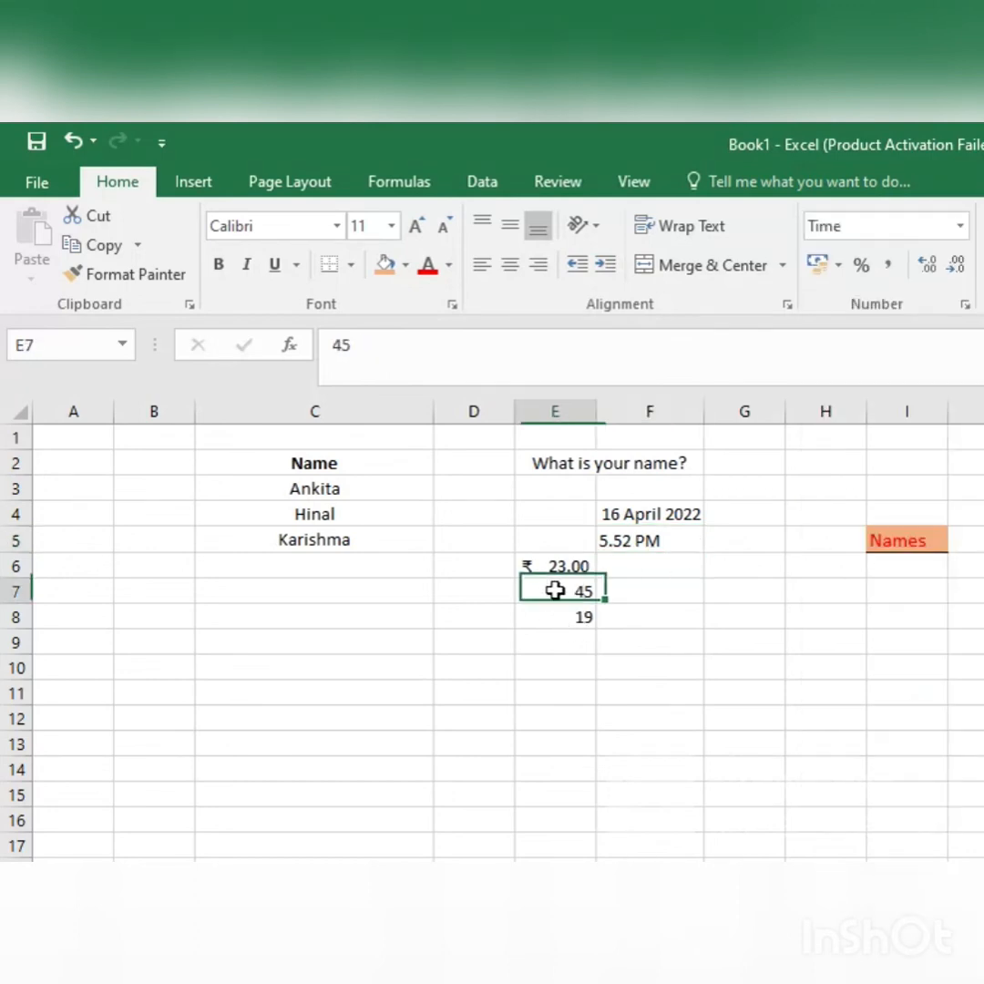
left_click(964, 225)
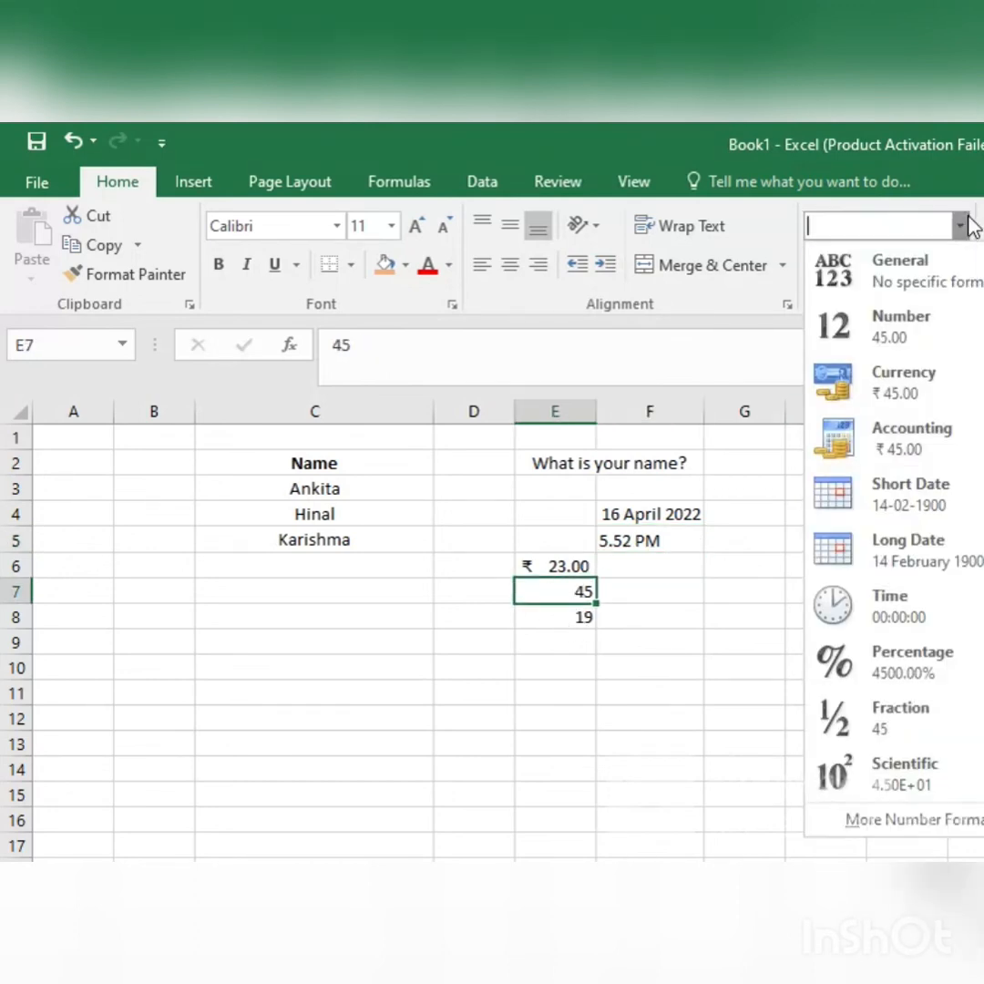
left_click(941, 662)
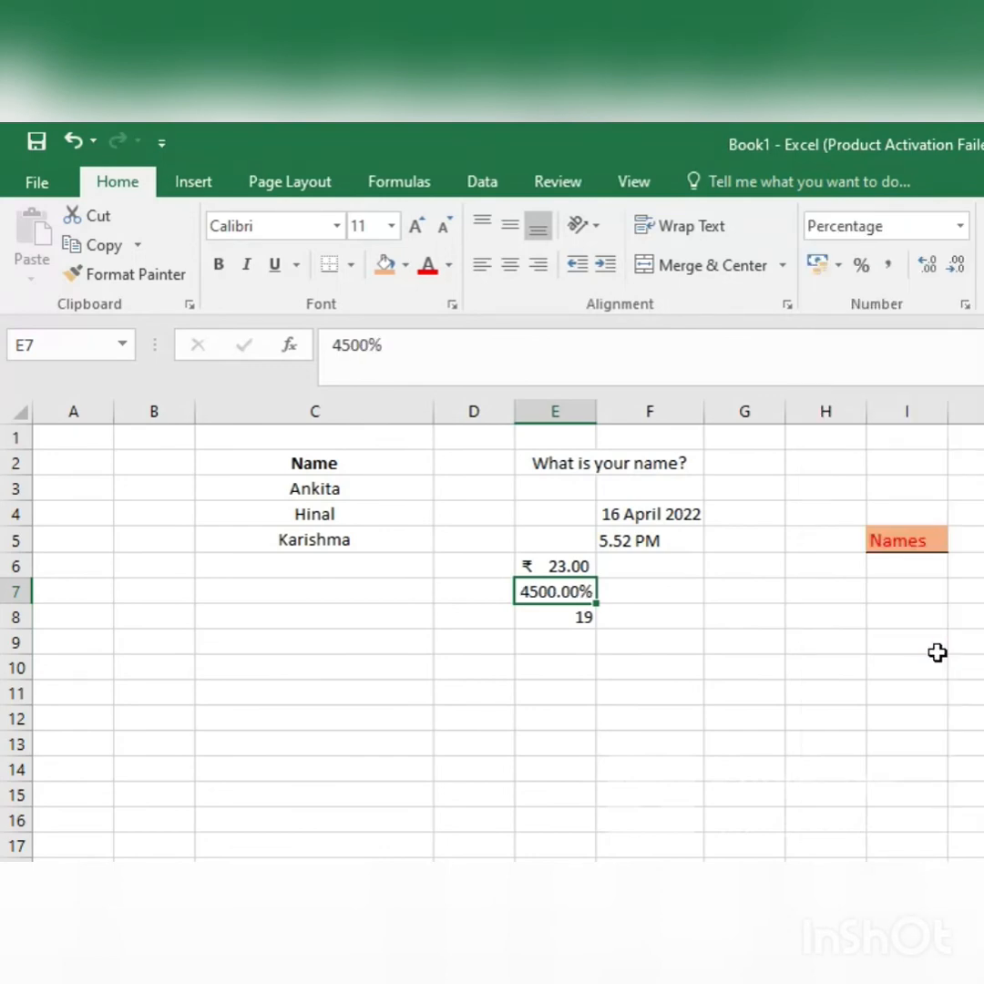
left_click(961, 226)
left_click(947, 716)
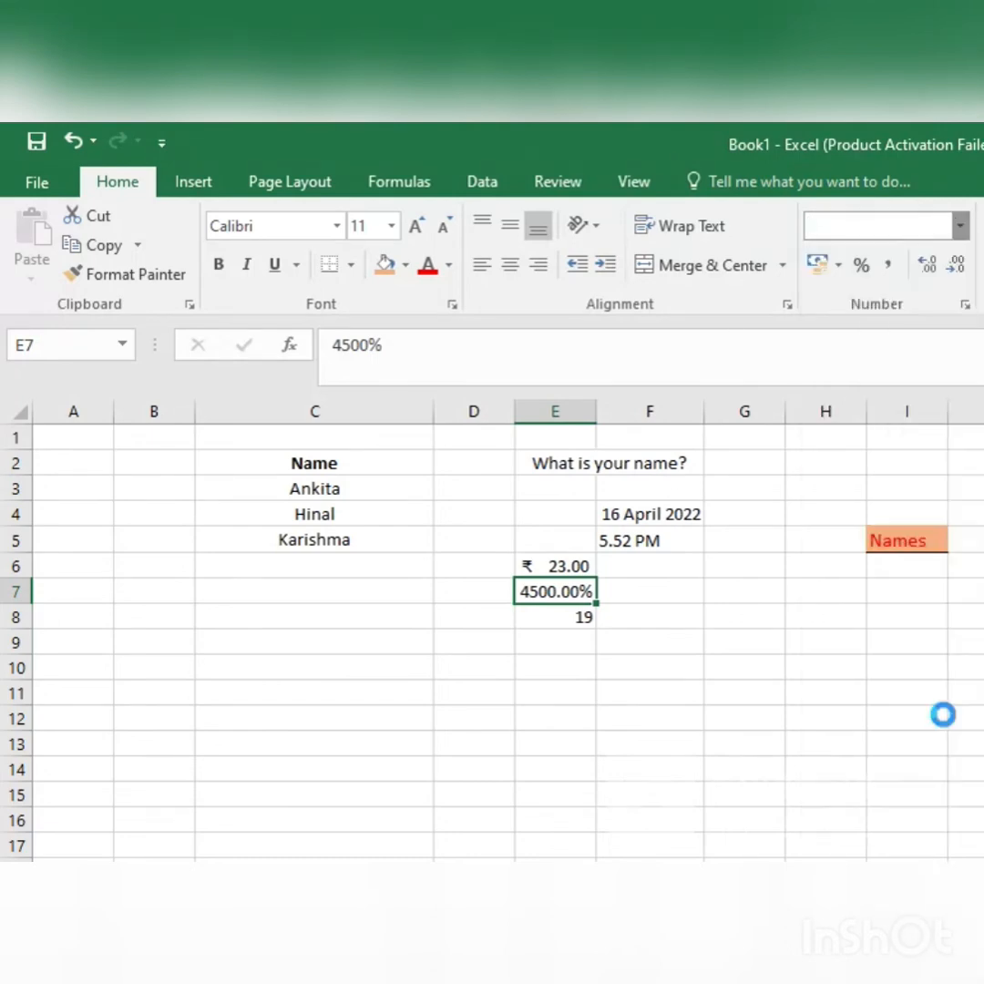
left_click(961, 226)
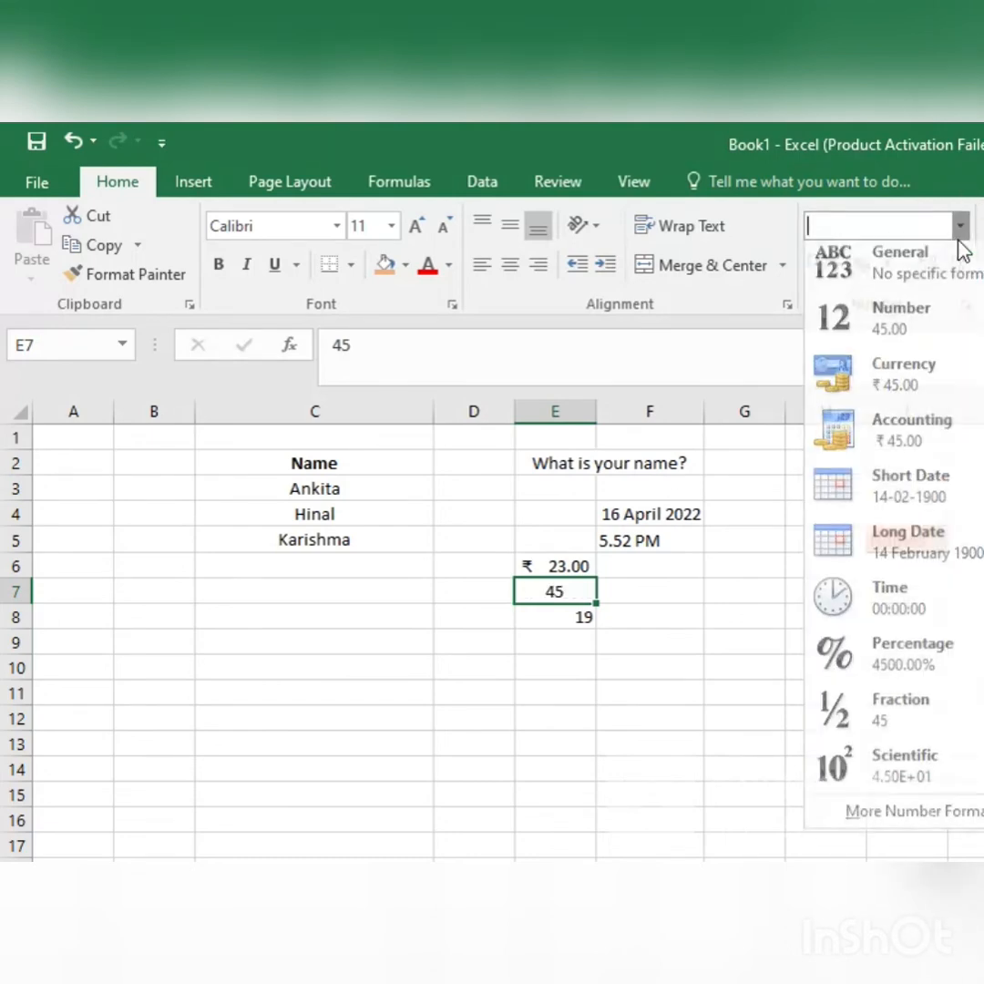
left_click(947, 789)
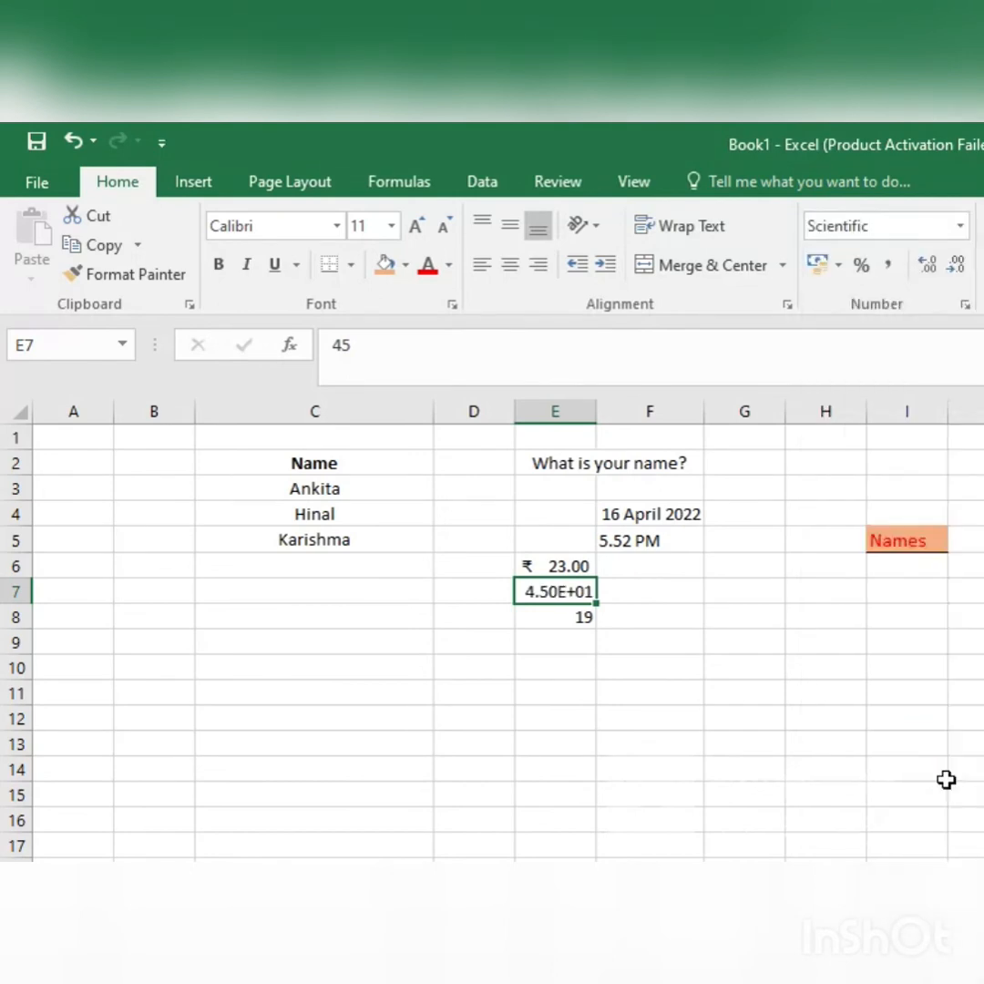
Step: Open the additional number formats for E7 and look at the Text and Special categories
left_click(962, 226)
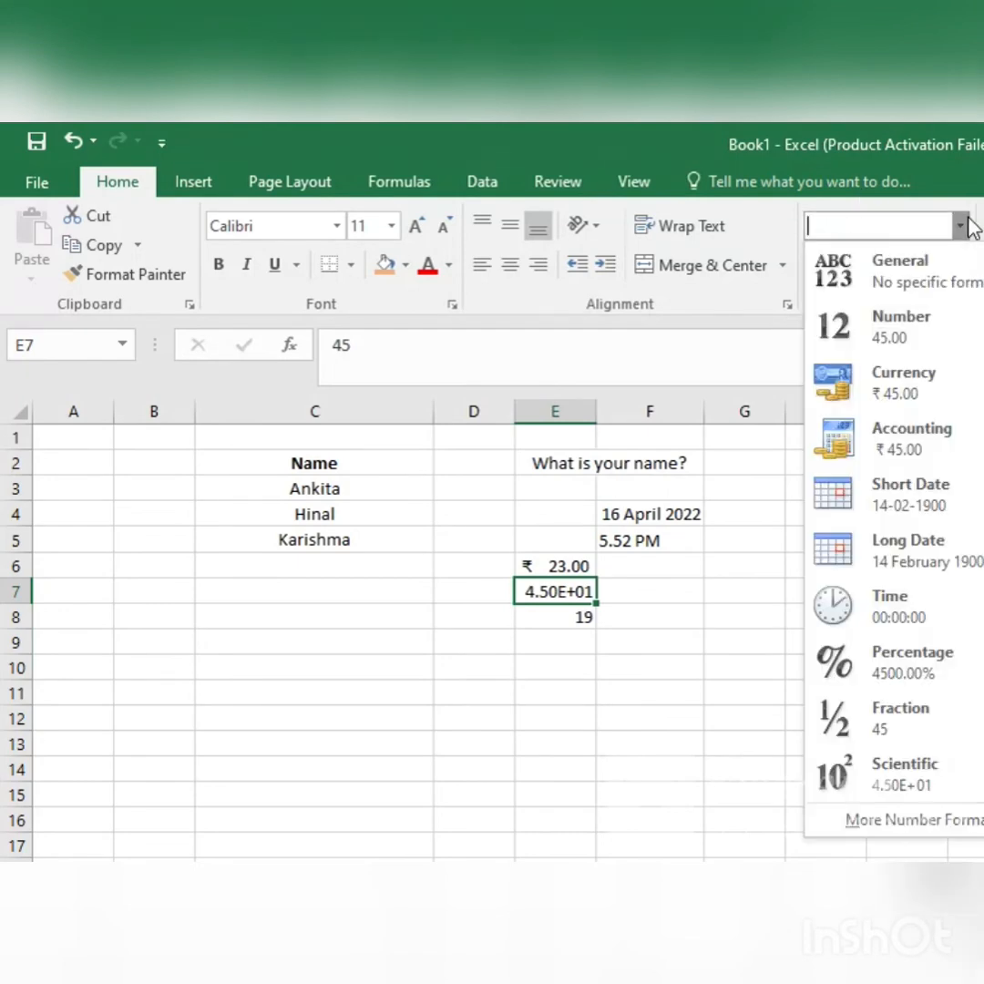
left_click(925, 823)
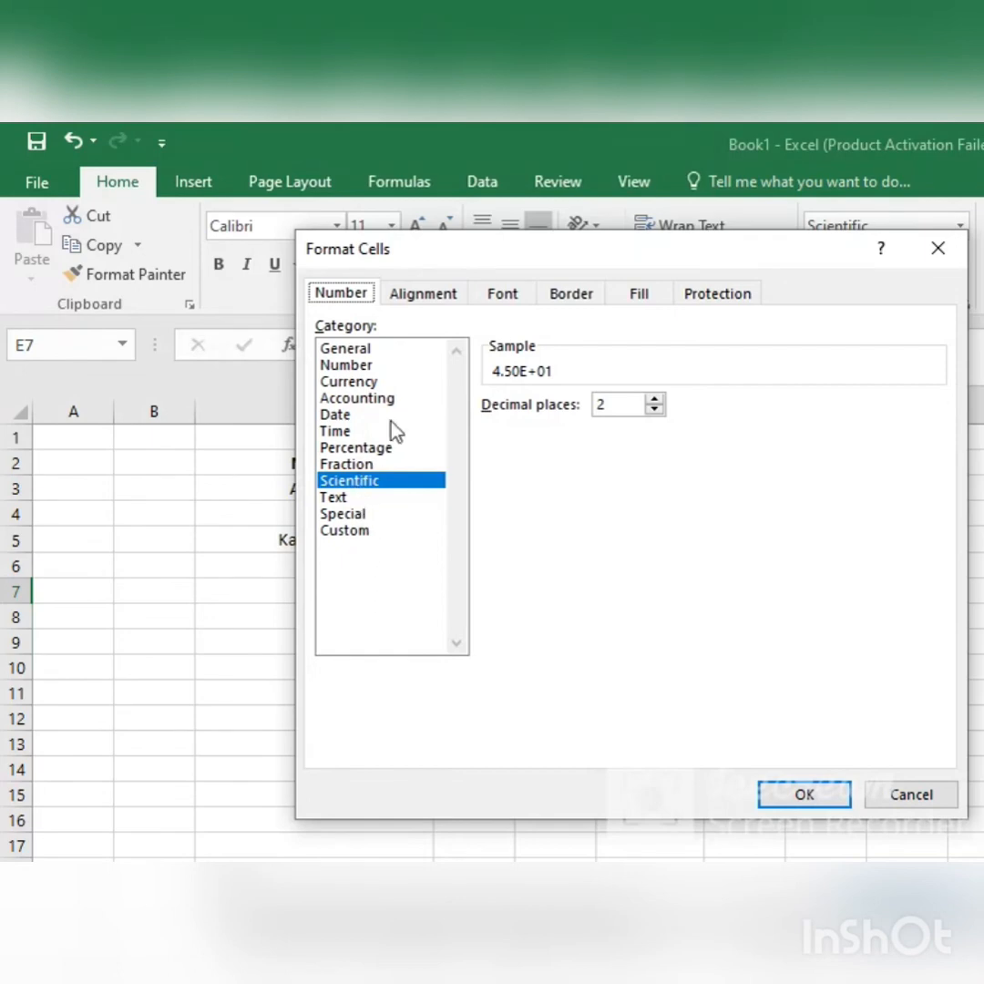
left_click_drag(560, 260, 900, 259)
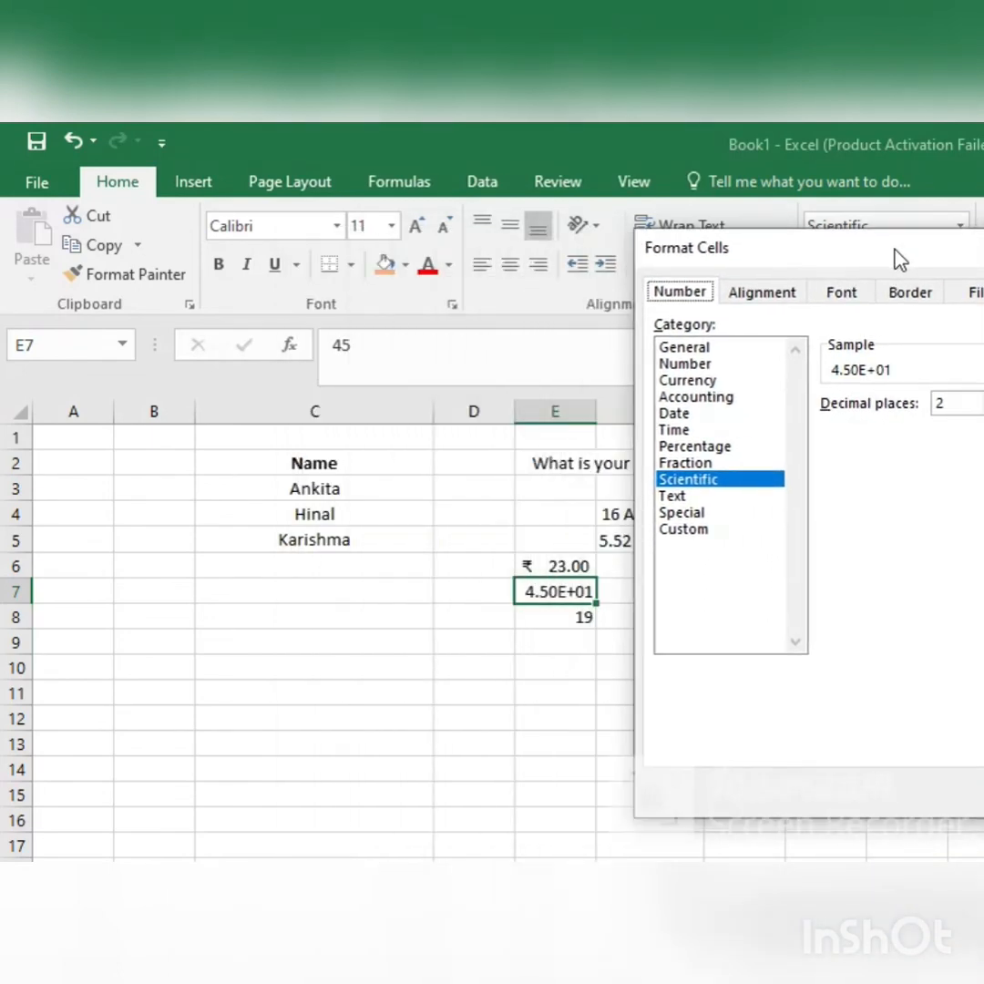
left_click(700, 498)
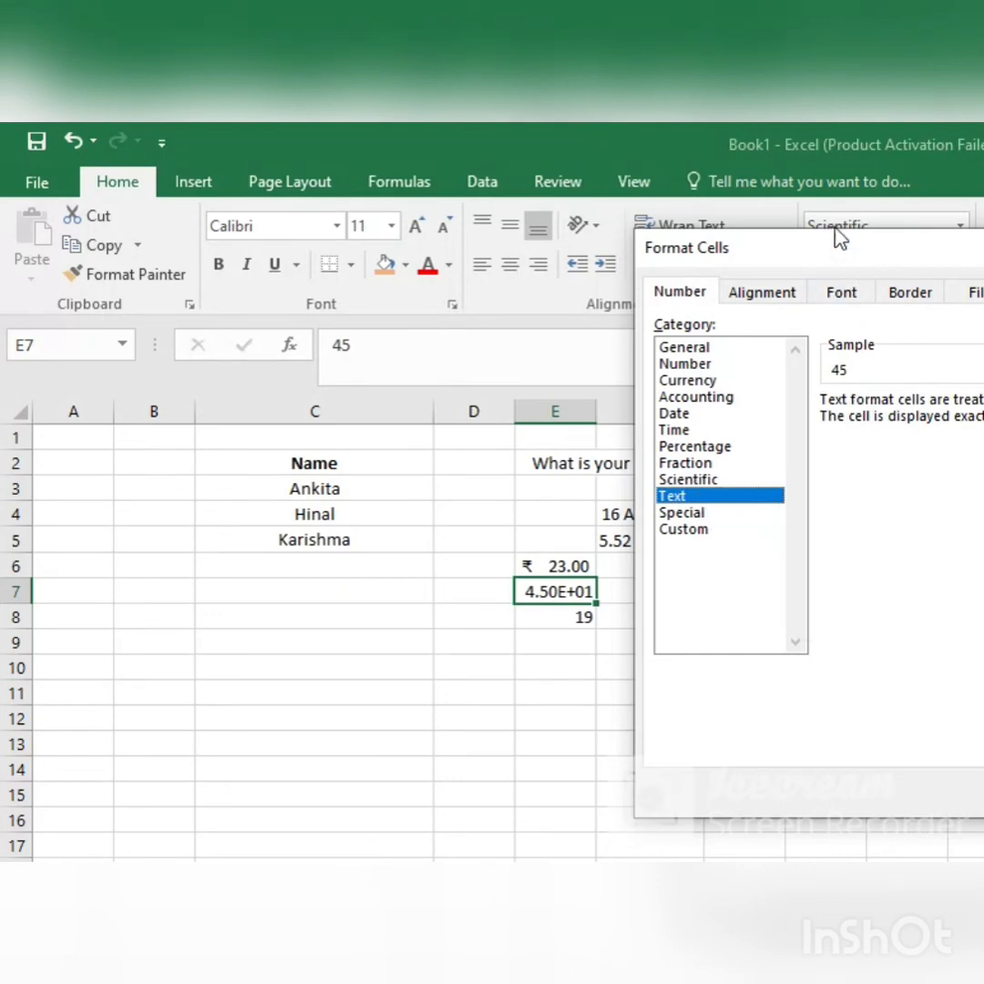
left_click_drag(829, 240, 902, 205)
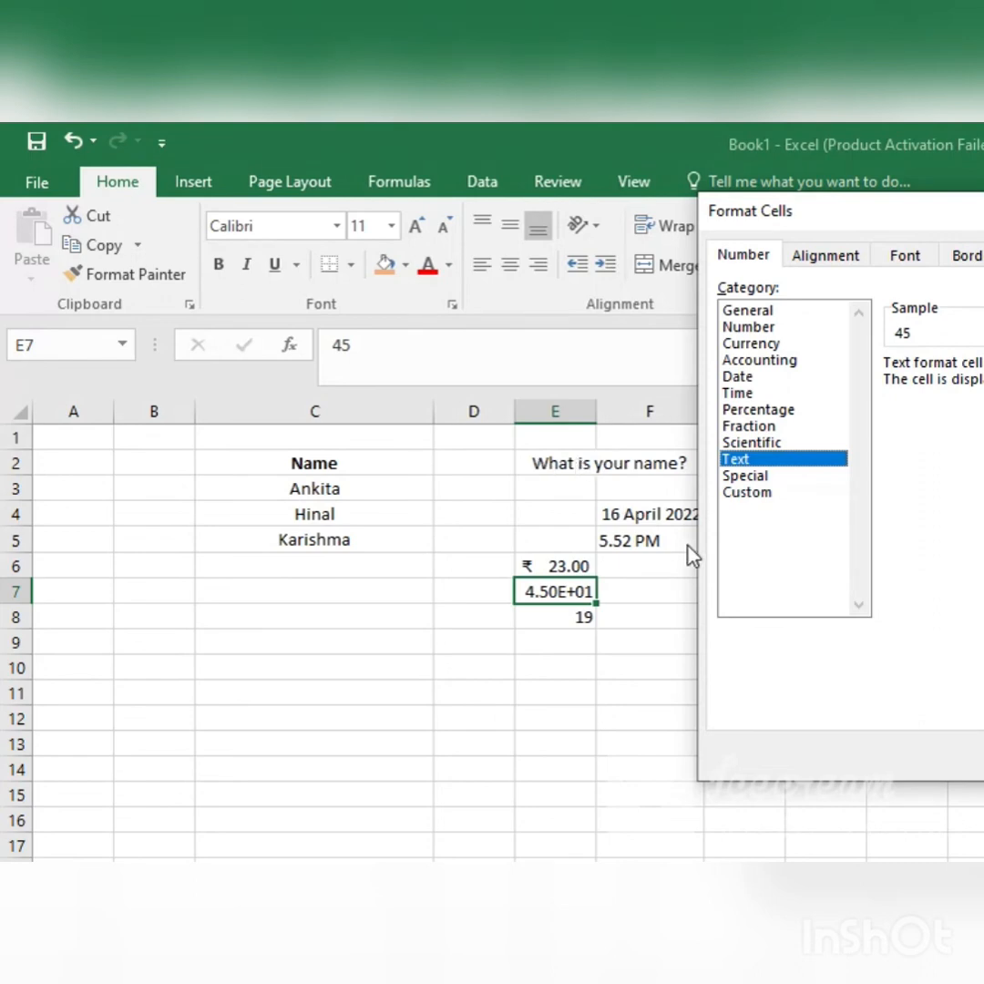
left_click(766, 476)
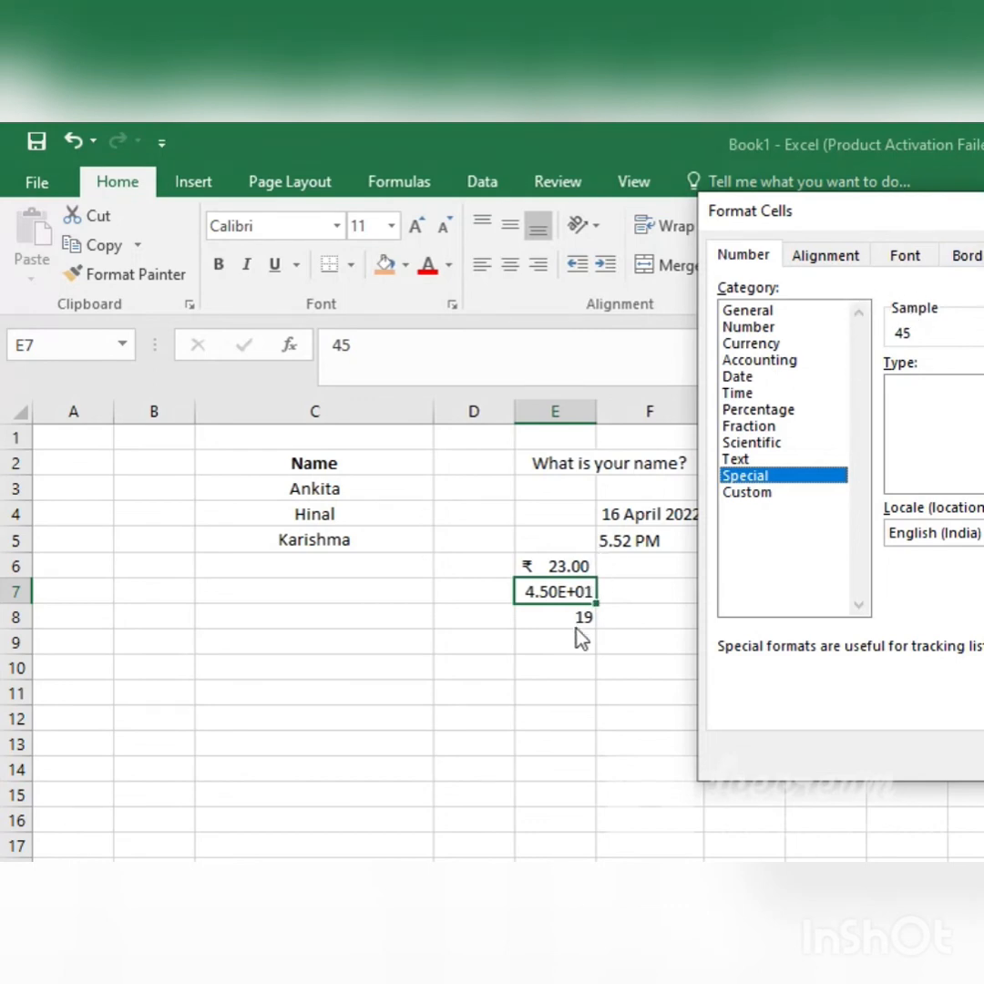
Step: Browse the Custom format codes for E7 and apply #,##0;-#,##0
left_click(747, 493)
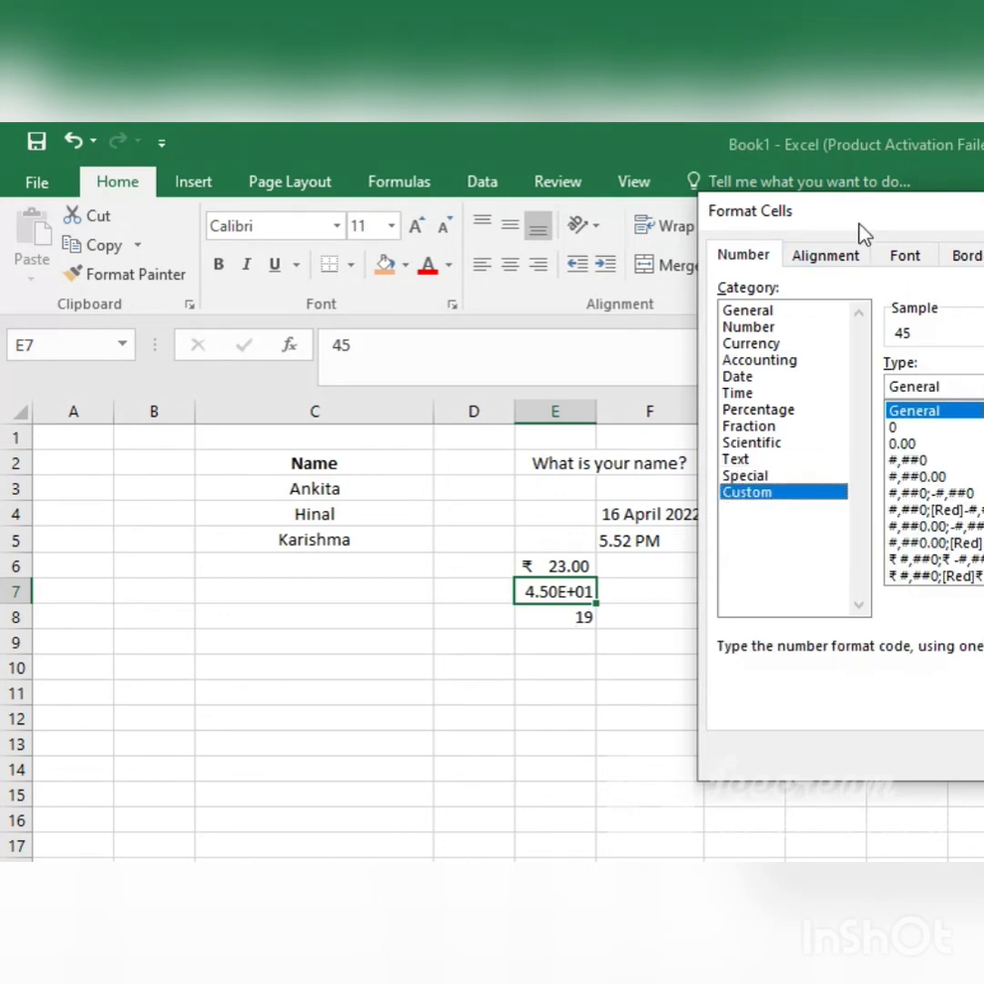
left_click_drag(861, 219, 801, 223)
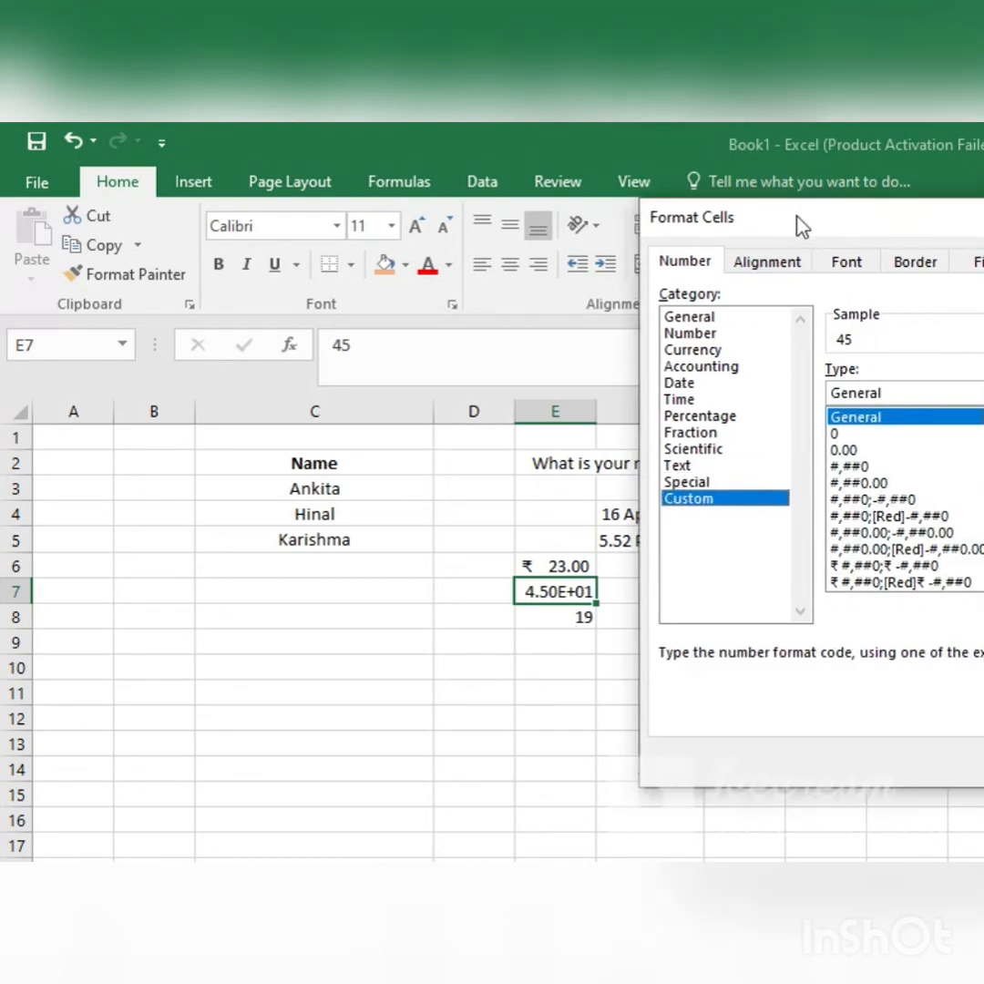
left_click(874, 433)
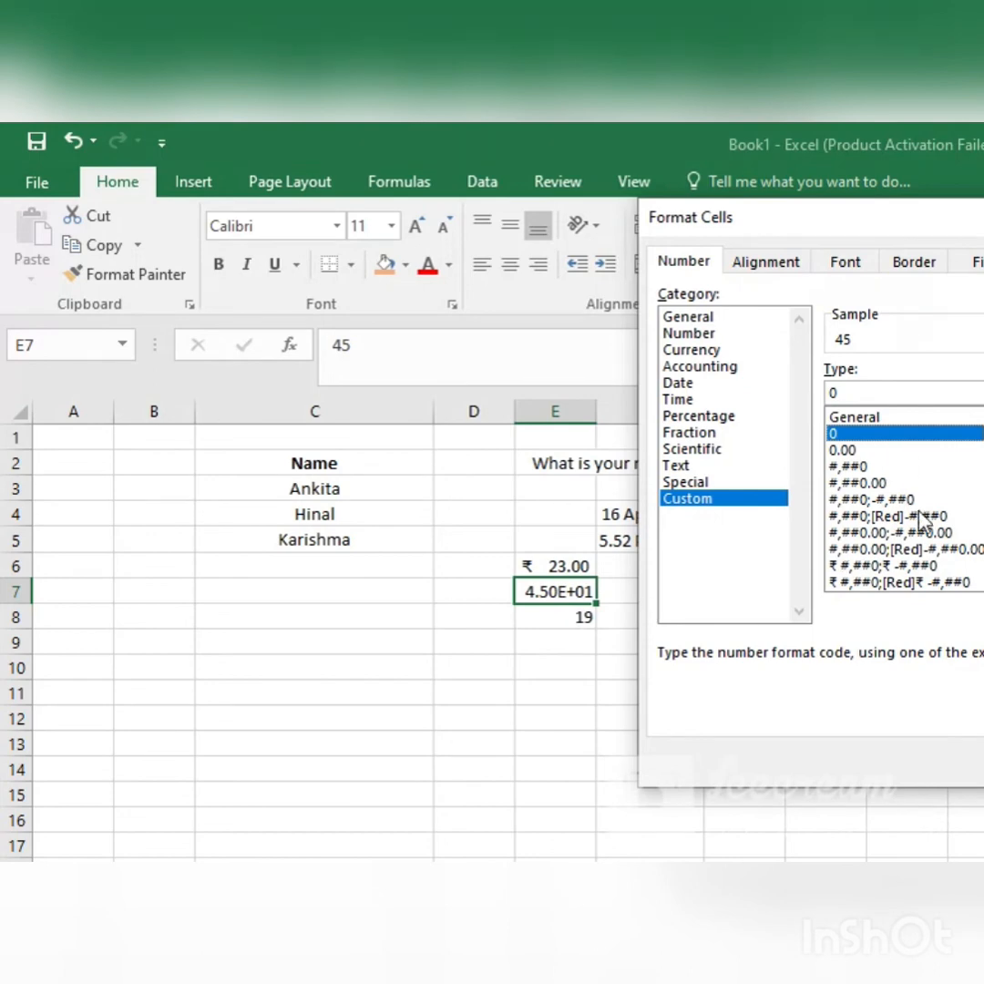
key("Down")
key("Down")
key("Down")
key("Down")
key("Down")
key("Down")
key("Down")
key("Down")
key("Down")
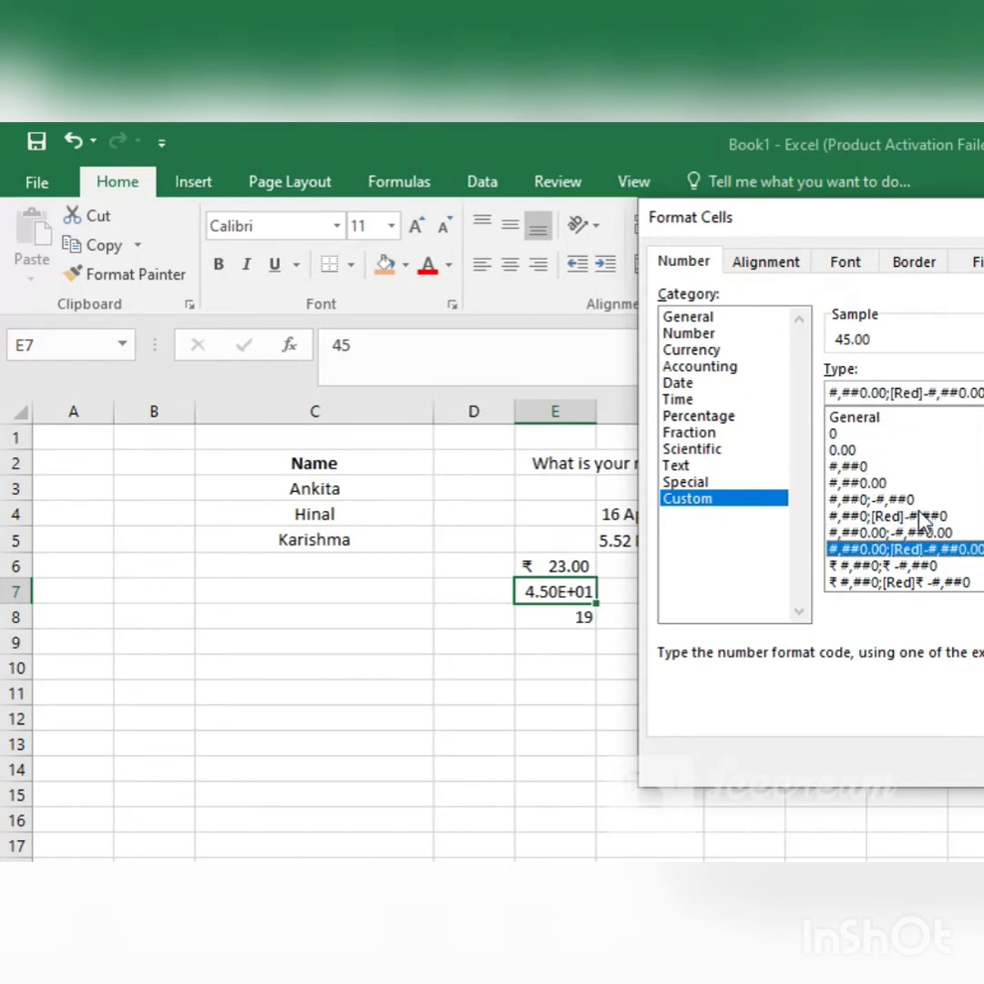
key("Down")
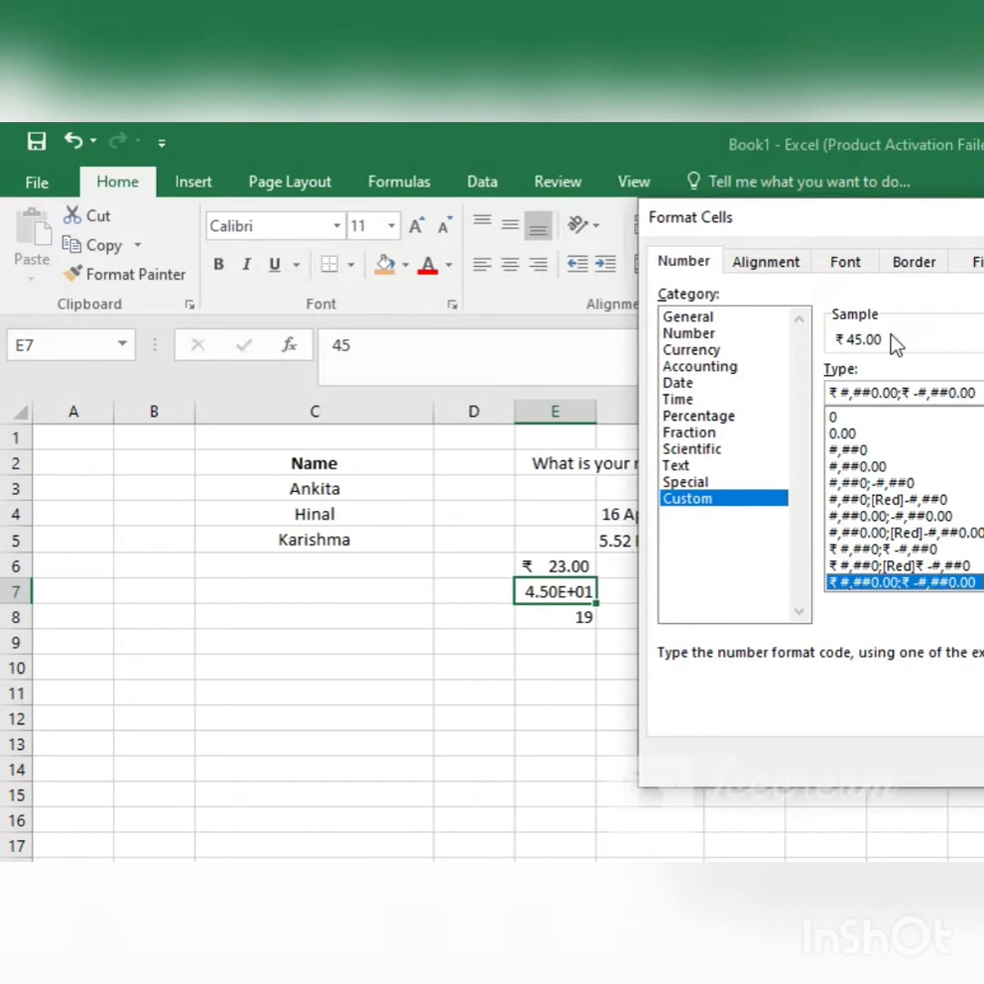
key("Up")
key("Up")
key("Up")
key("Up")
key("Up")
key("Up")
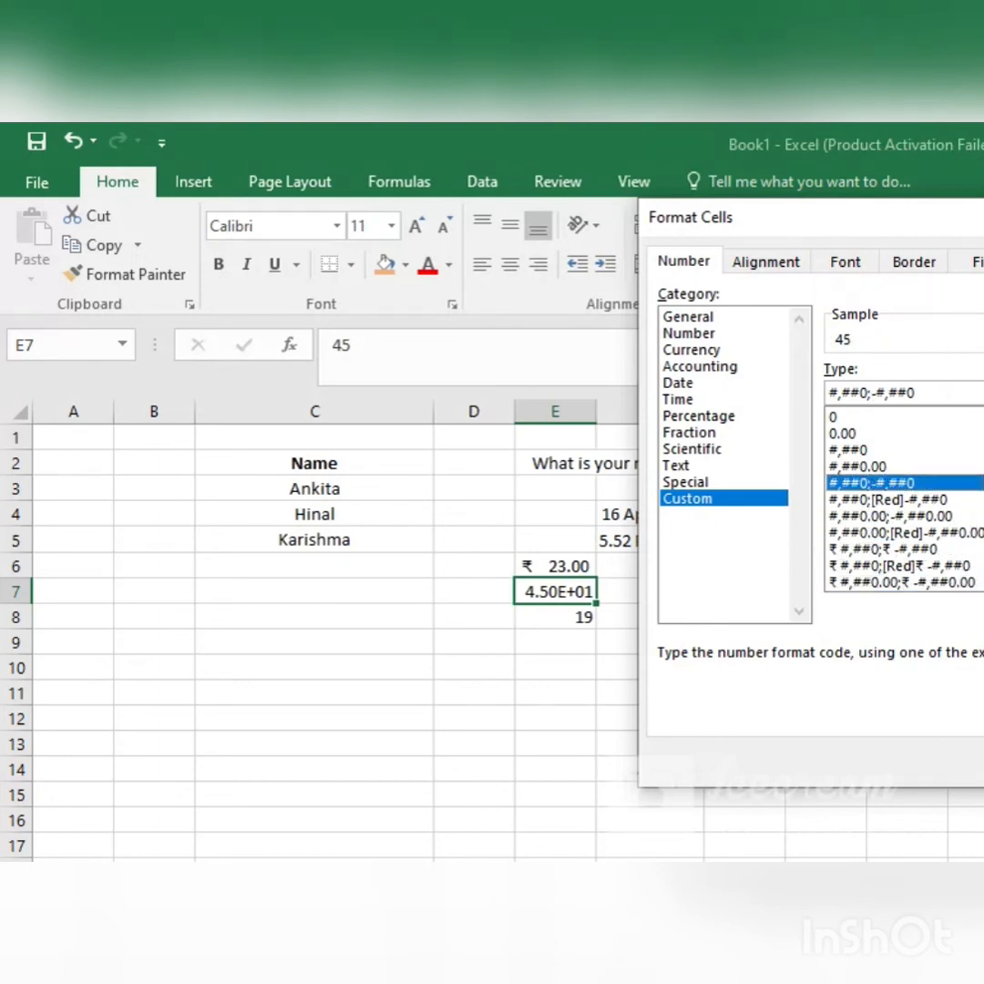
key("Return")
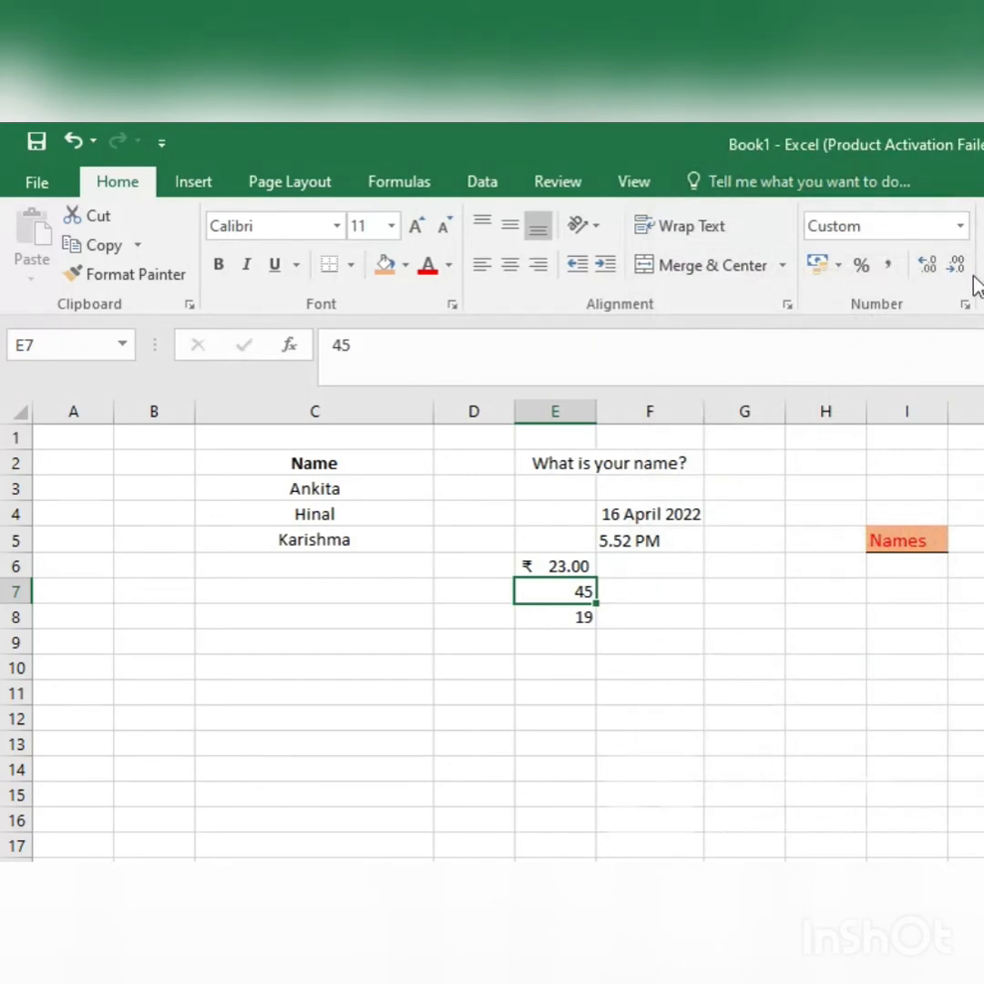
Step: Change the accounting currency of the value in E6 to $ English (United States)
left_click(530, 571)
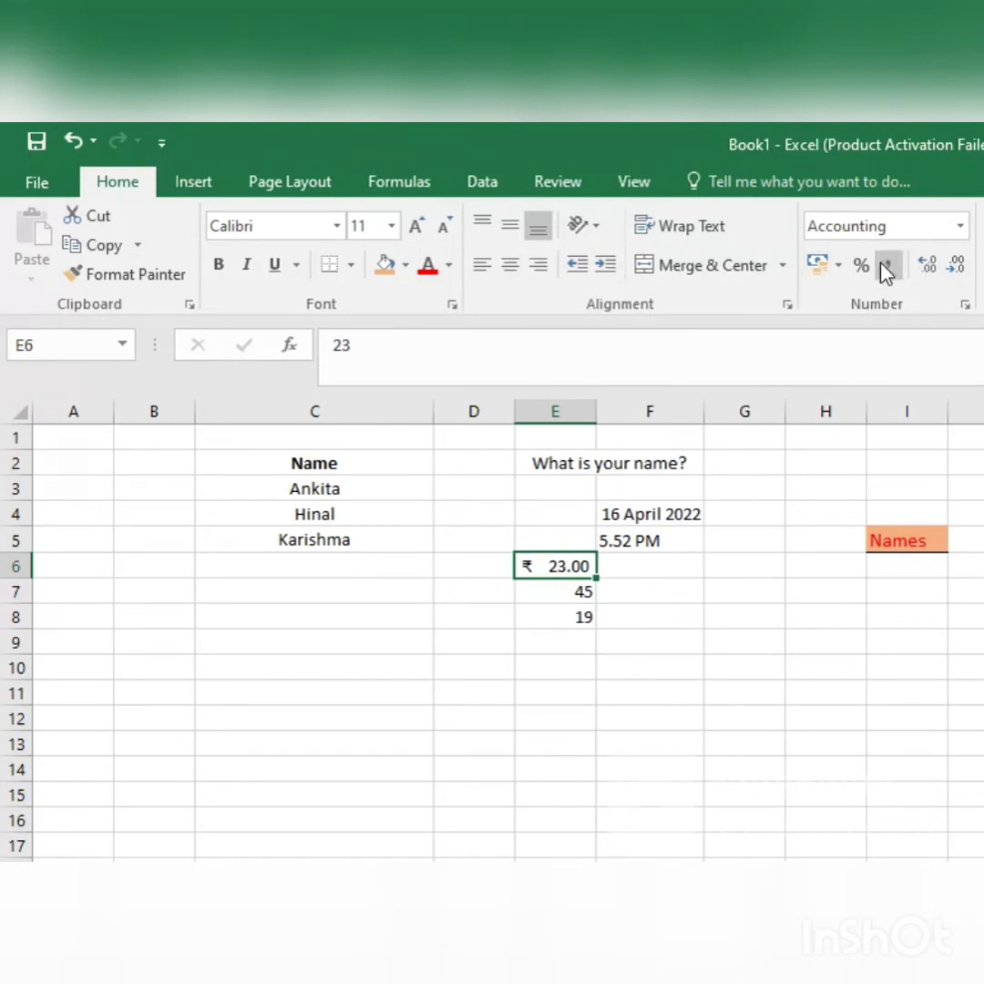
left_click(838, 266)
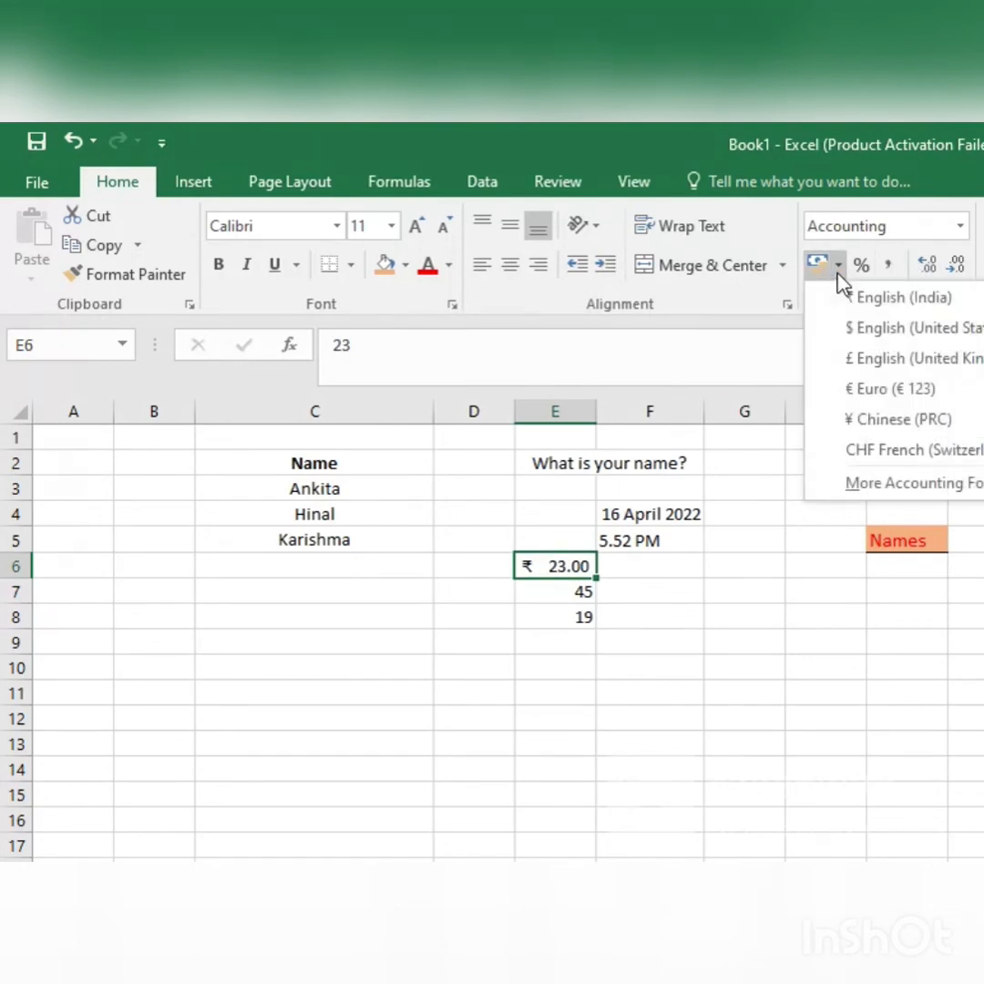
left_click(902, 330)
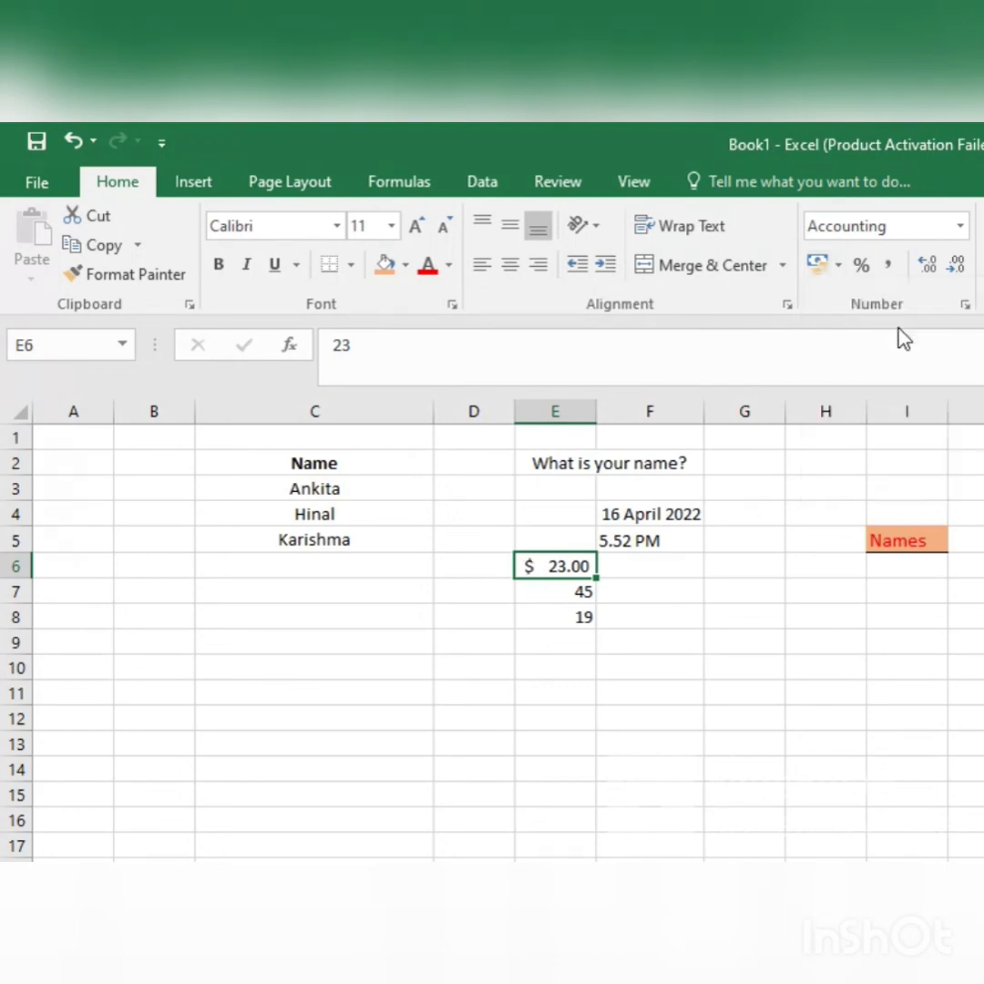
left_click(839, 265)
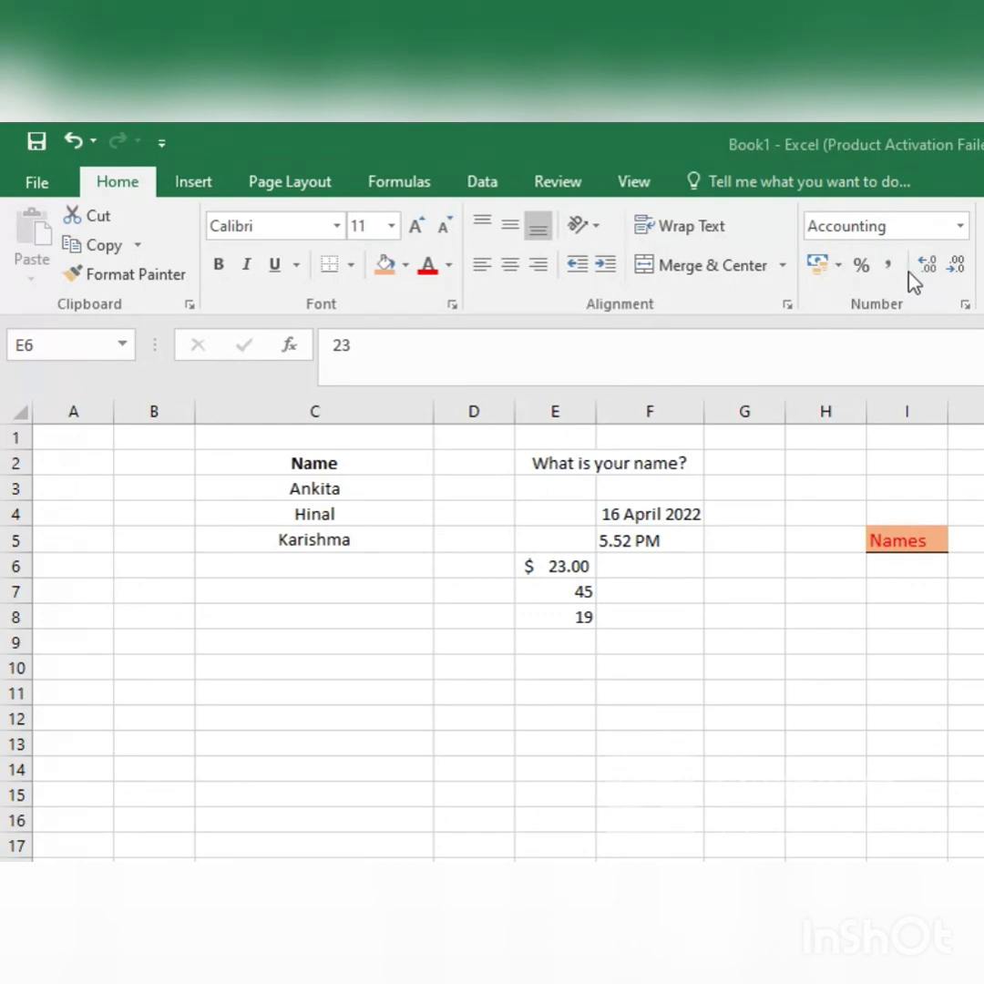
Step: Increase the decimal places of the value in E6, and decrease them until no decimals remain
left_click(540, 572)
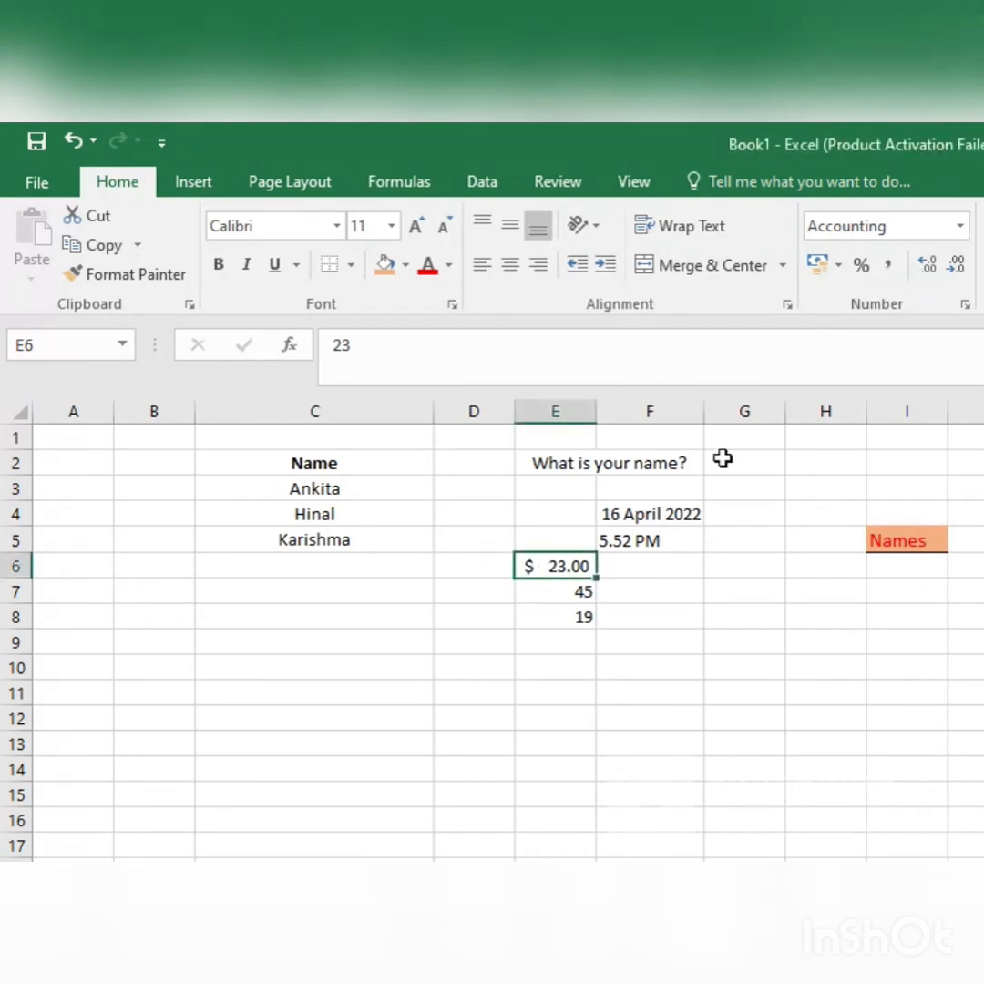
left_click(939, 265)
left_click(939, 265)
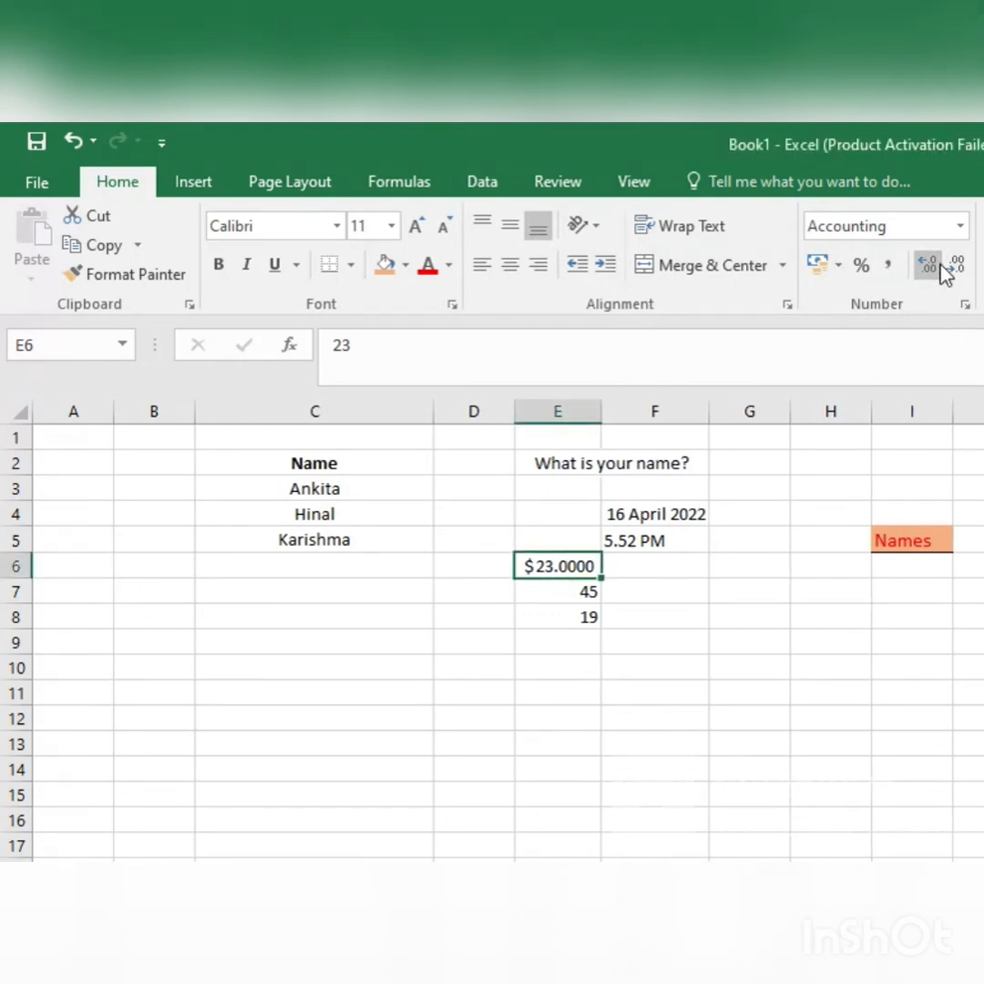
left_click(939, 265)
left_click(965, 267)
left_click(966, 267)
left_click(966, 267)
left_click(966, 267)
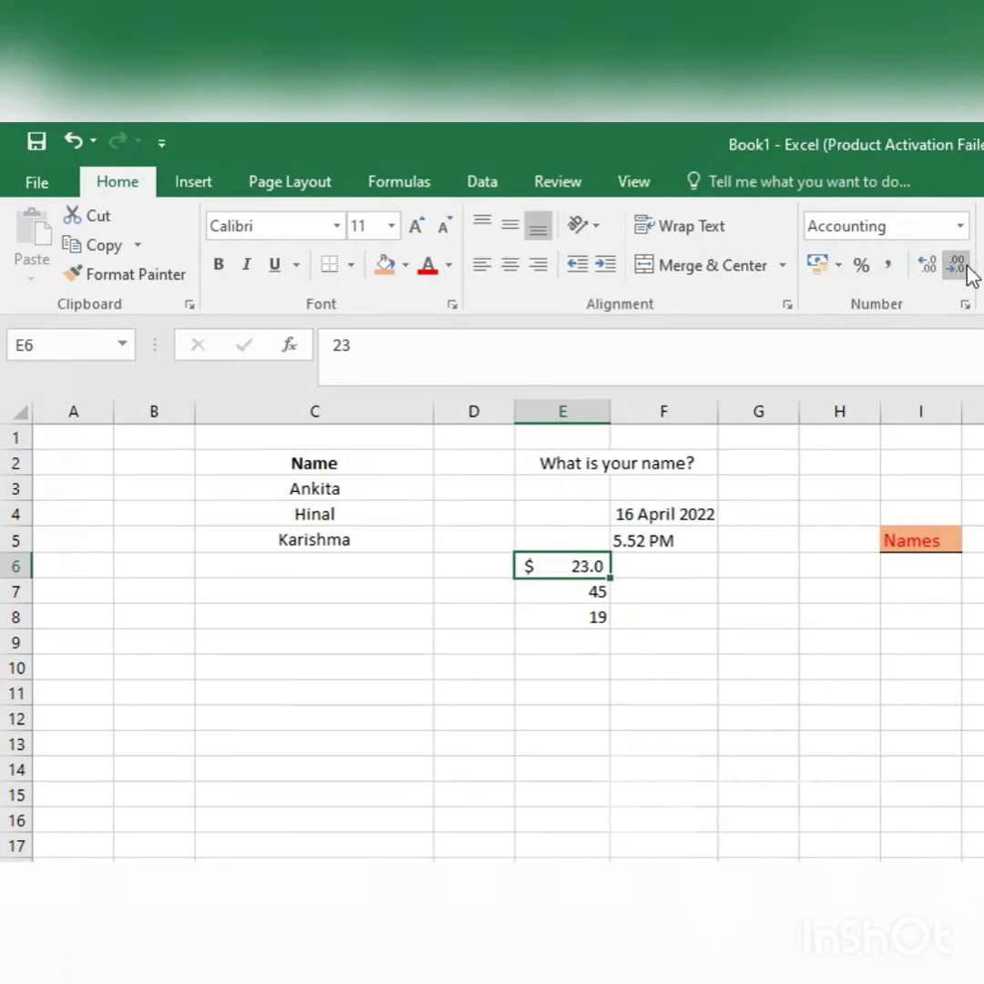
left_click(965, 267)
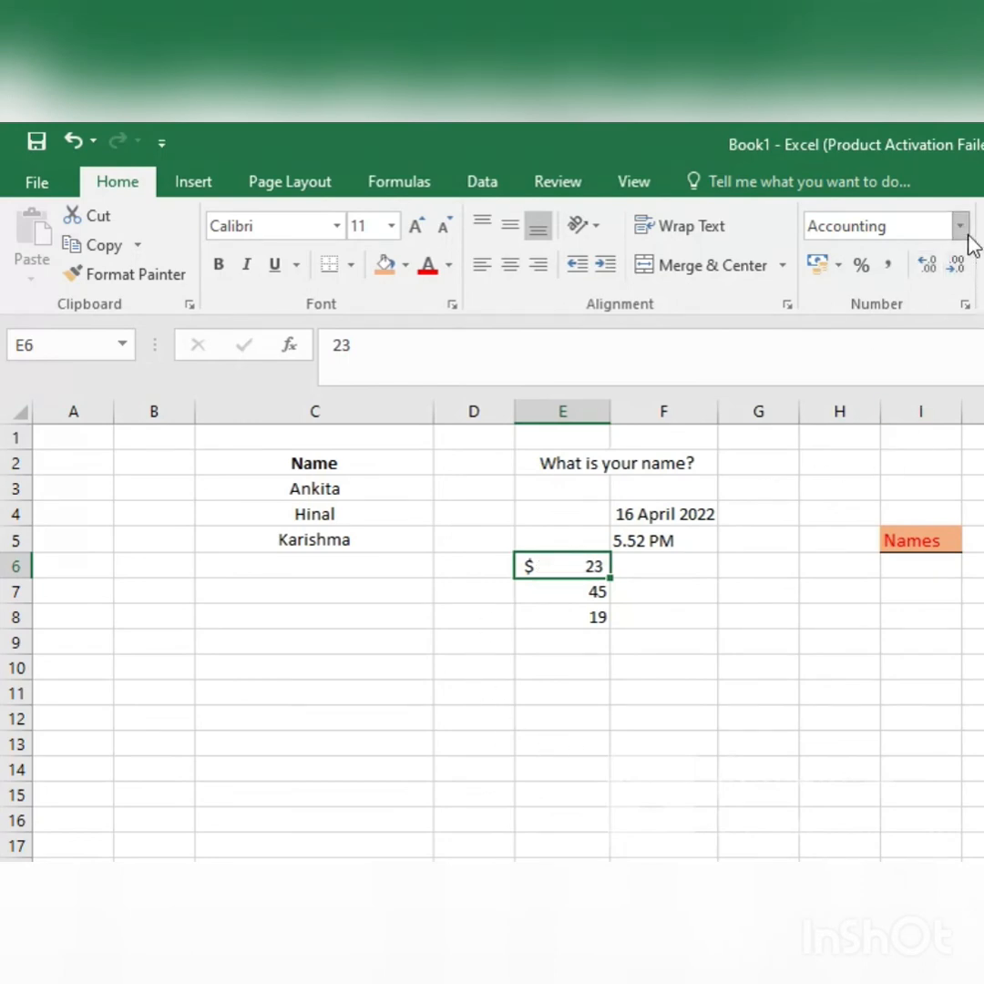